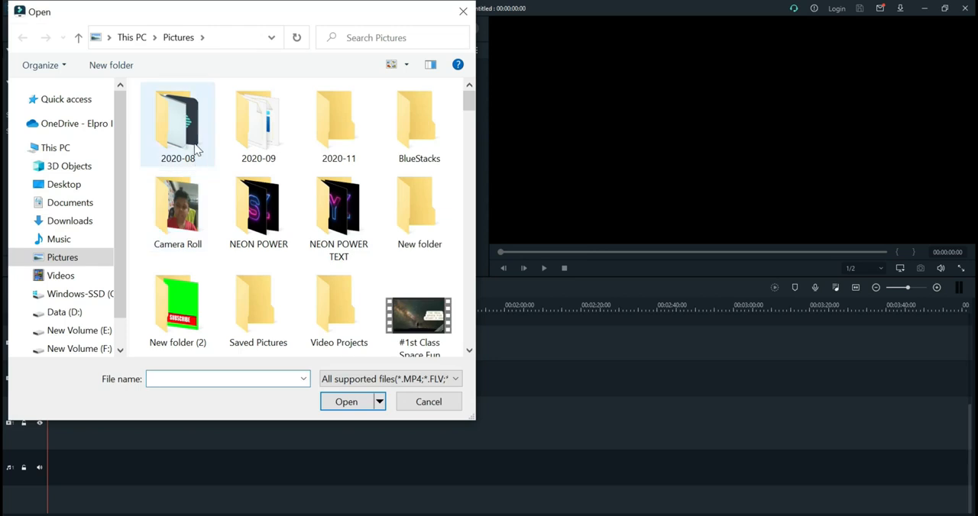
# Step: Import the image download (4) from the 2020-08 pictures folder into the project media
pyautogui.click(294, 231)
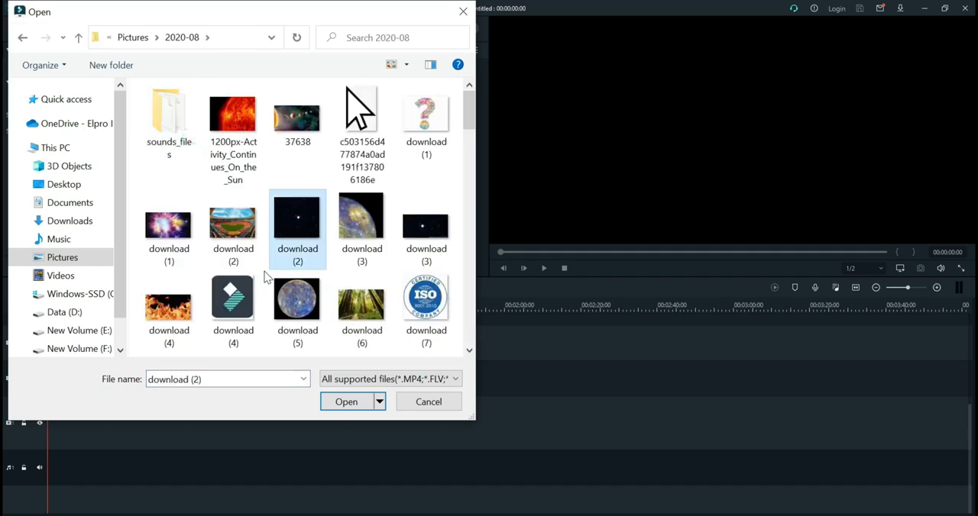
pyautogui.click(243, 303)
pyautogui.click(344, 402)
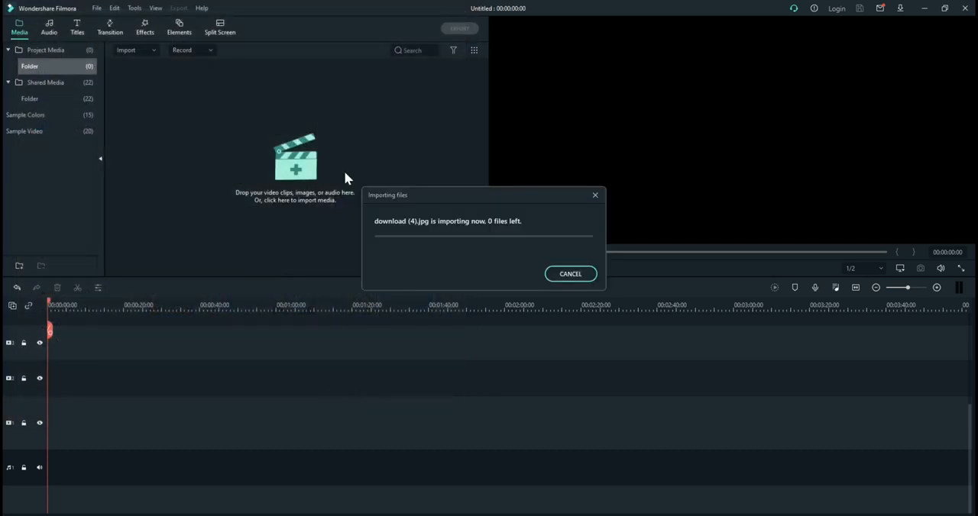
# Step: Import the two bell images, OIP (1) and OIP (2), from the 2020-08 folder into the project media
pyautogui.rightClick(305, 184)
pyautogui.click(323, 191)
pyautogui.scroll(-5, 304, 307)
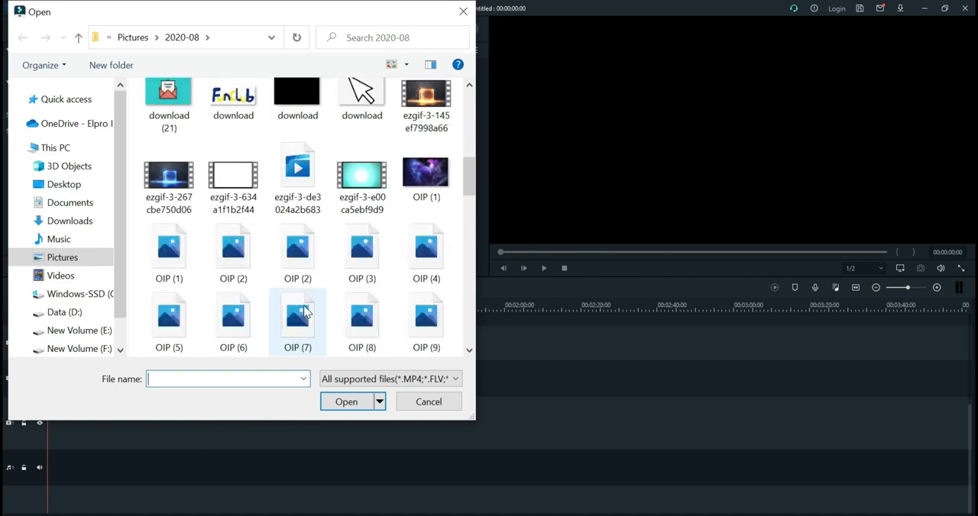
pyautogui.scroll(2, 228, 195)
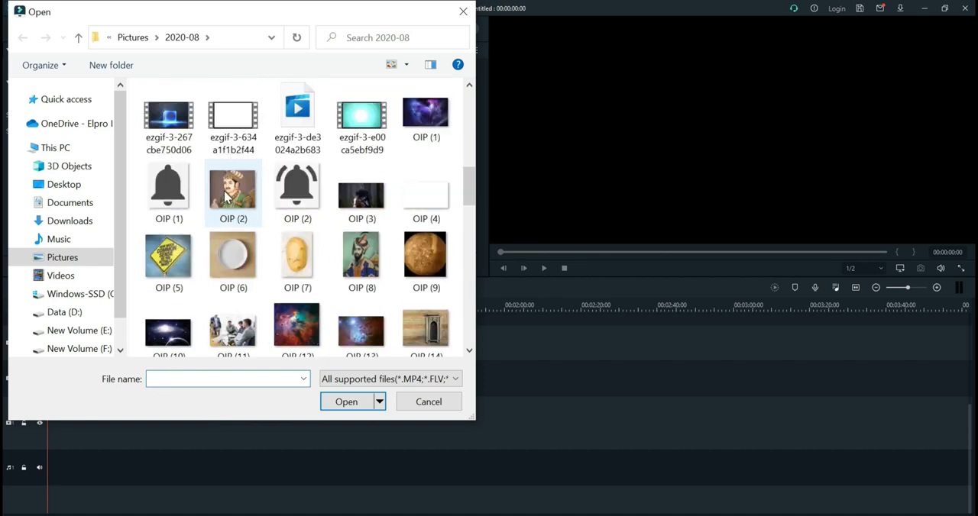
pyautogui.click(173, 187)
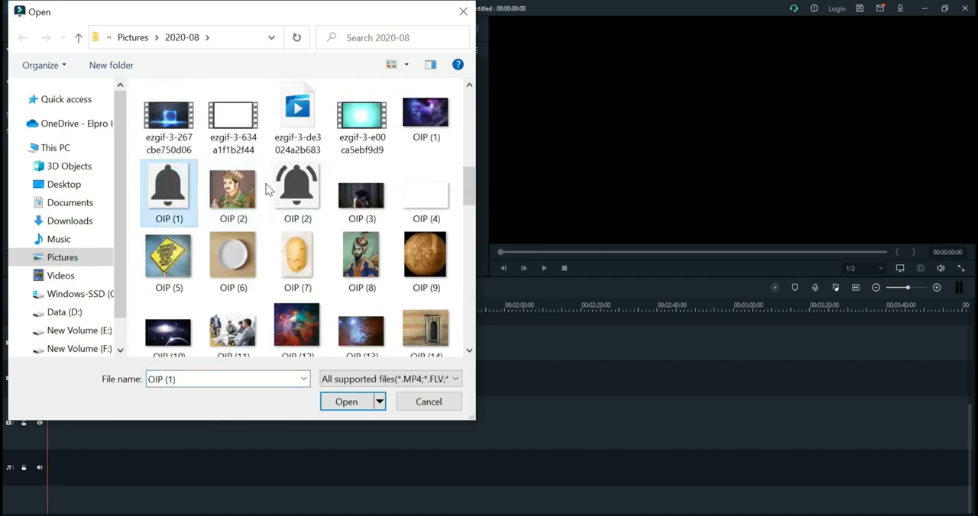
pyautogui.keyDown('ctrl'); pyautogui.click(297, 186); pyautogui.keyUp('ctrl')
pyautogui.click(345, 402)
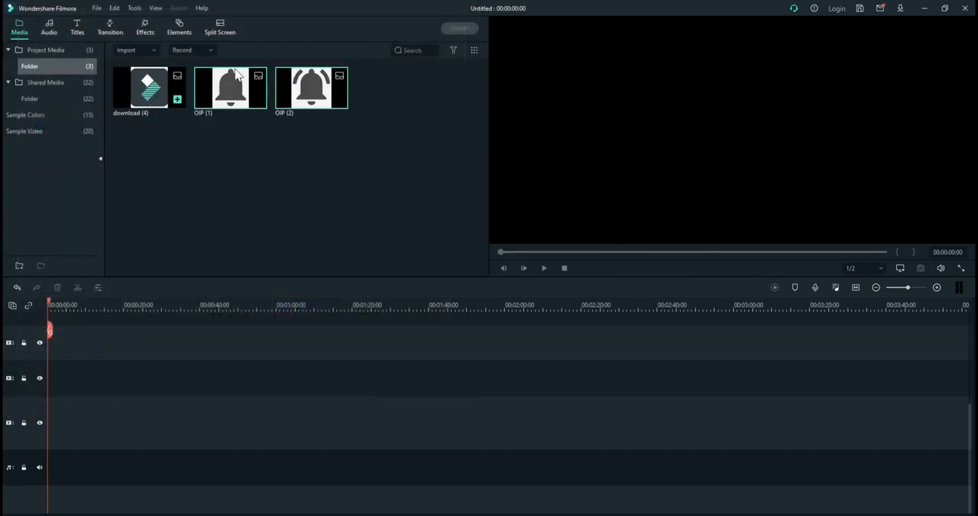
# Step: Import the mouse arrow image from the Downloads folder into the project media
pyautogui.rightClick(414, 79)
pyautogui.click(428, 91)
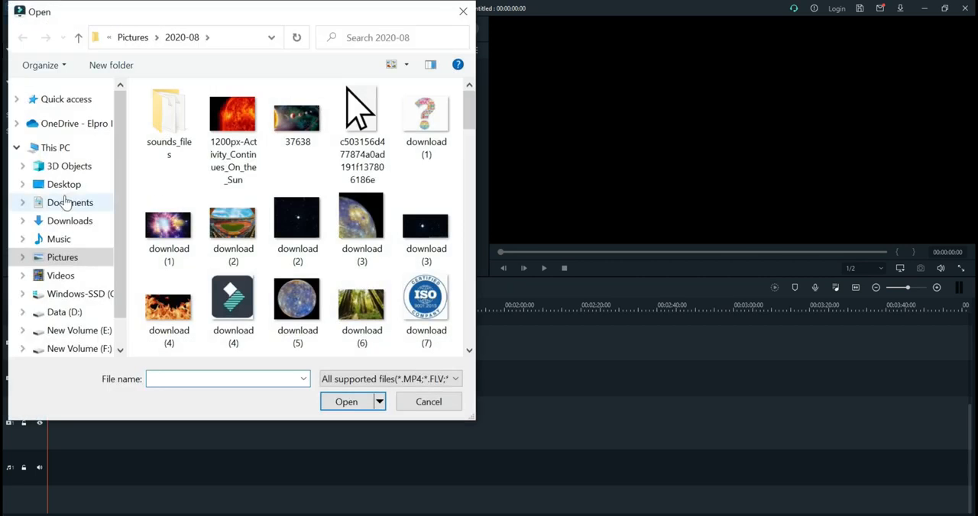
pyautogui.click(68, 222)
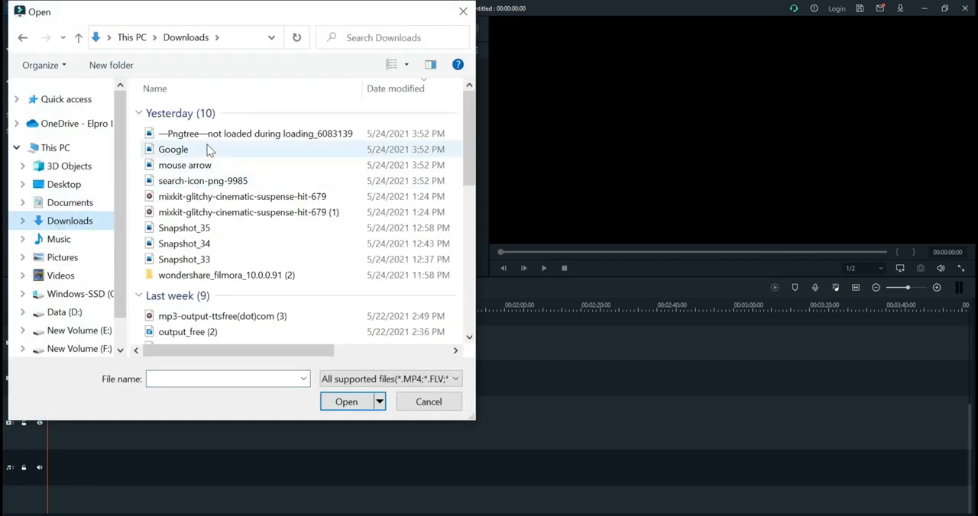
pyautogui.click(217, 167)
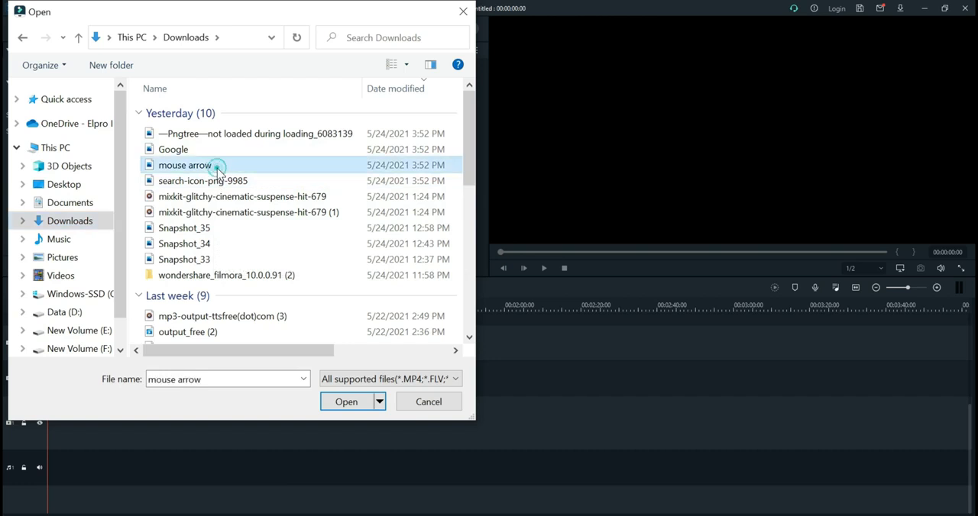
pyautogui.click(348, 401)
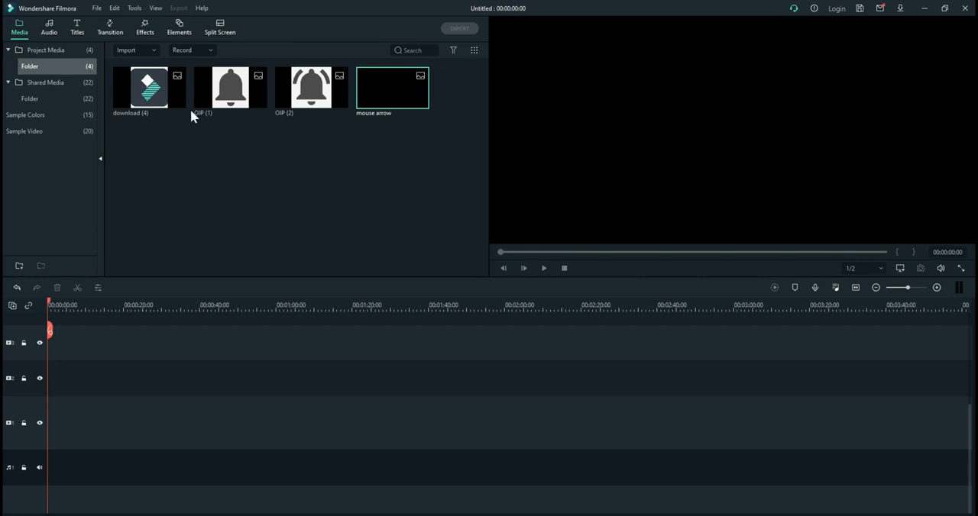
# Step: Place the Green sample color at the start of the first video track and fit the timeline zoom to it
pyautogui.click(31, 116)
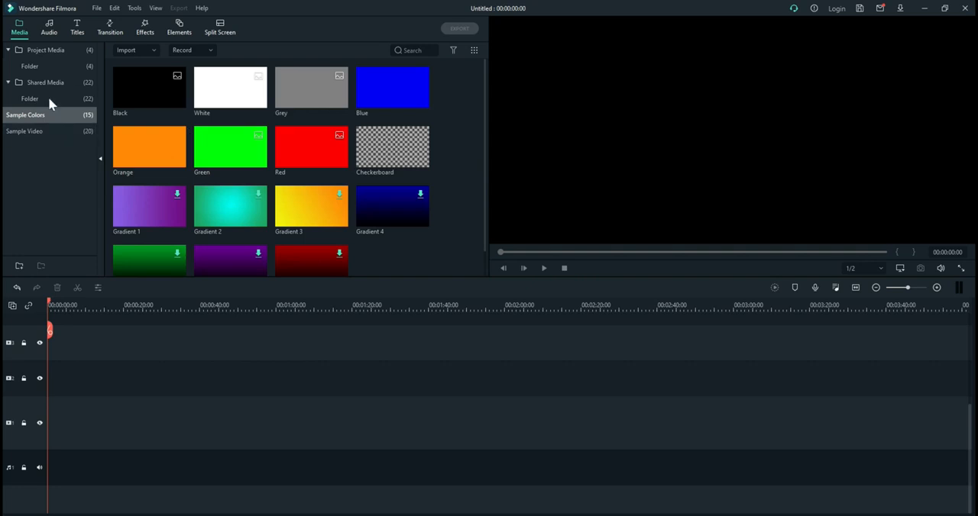
pyautogui.moveTo(228, 148)
pyautogui.moveTo(229, 145); pyautogui.dragTo(35, 437)
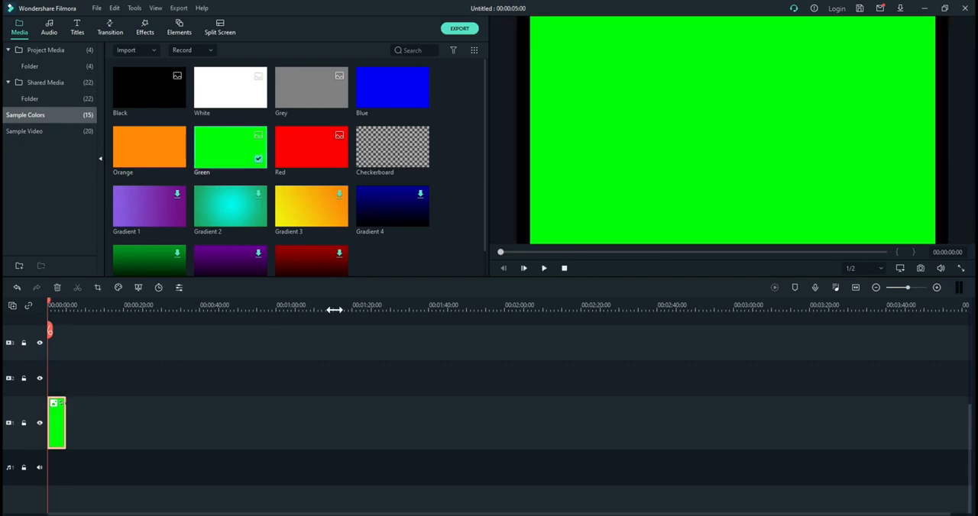
pyautogui.click(855, 287)
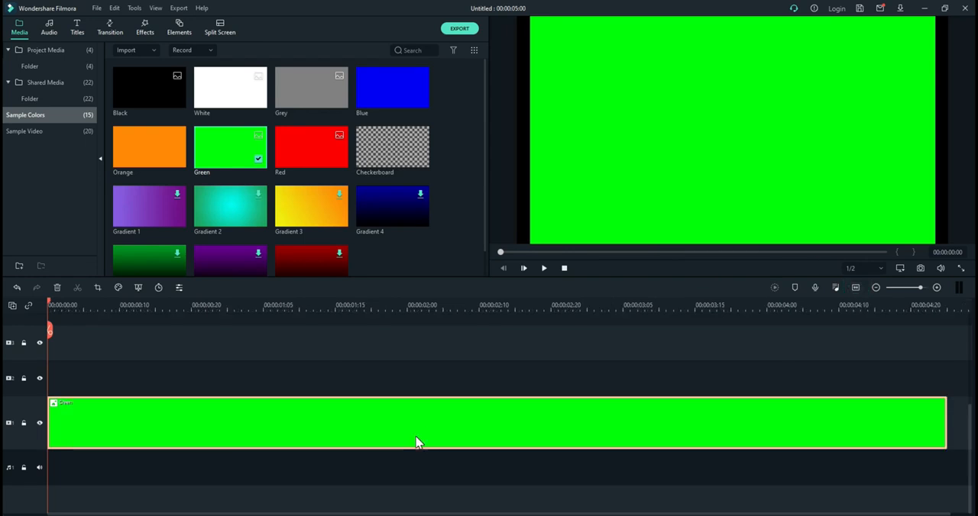
# Step: Place the White sample color at the start of the second video track, above the Green clip
pyautogui.scroll(1, 468, 411)
pyautogui.scroll(-1, 468, 411)
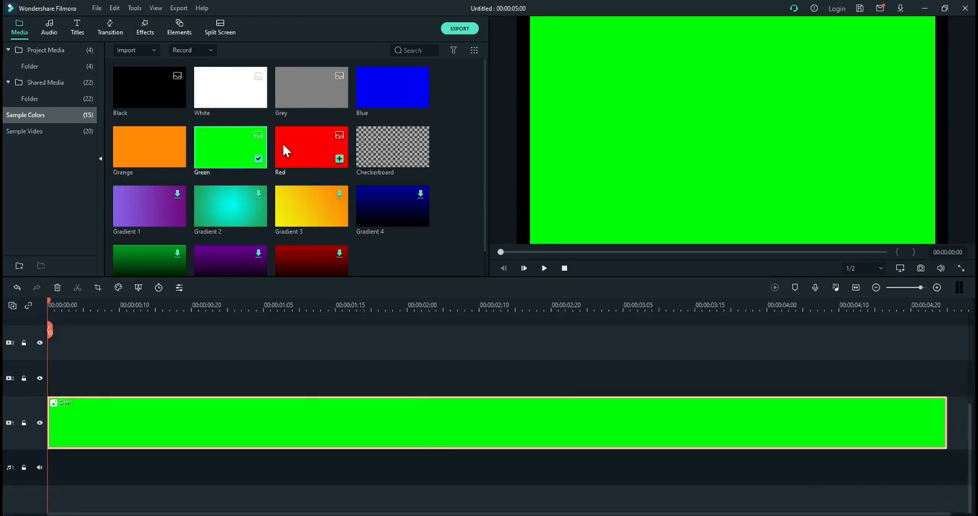
pyautogui.scroll(1, 258, 365)
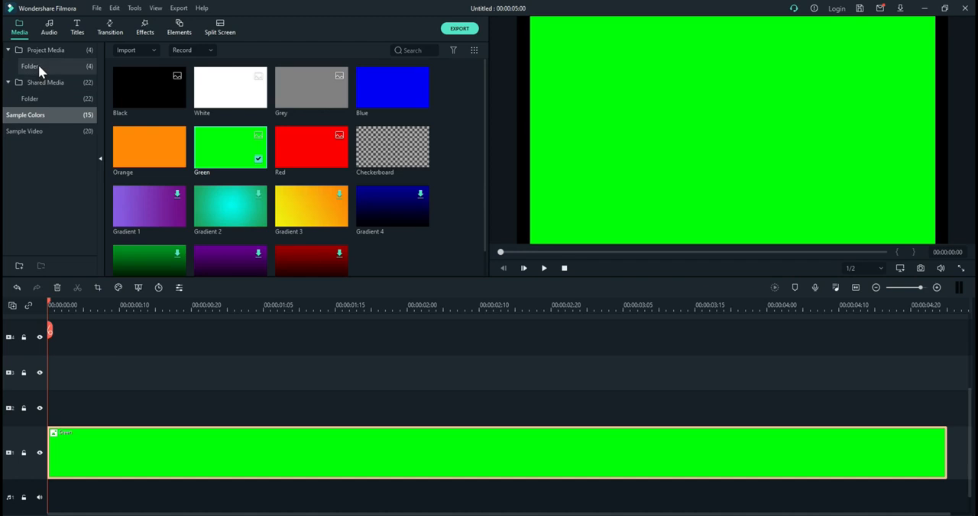
pyautogui.moveTo(234, 81); pyautogui.dragTo(49, 405)
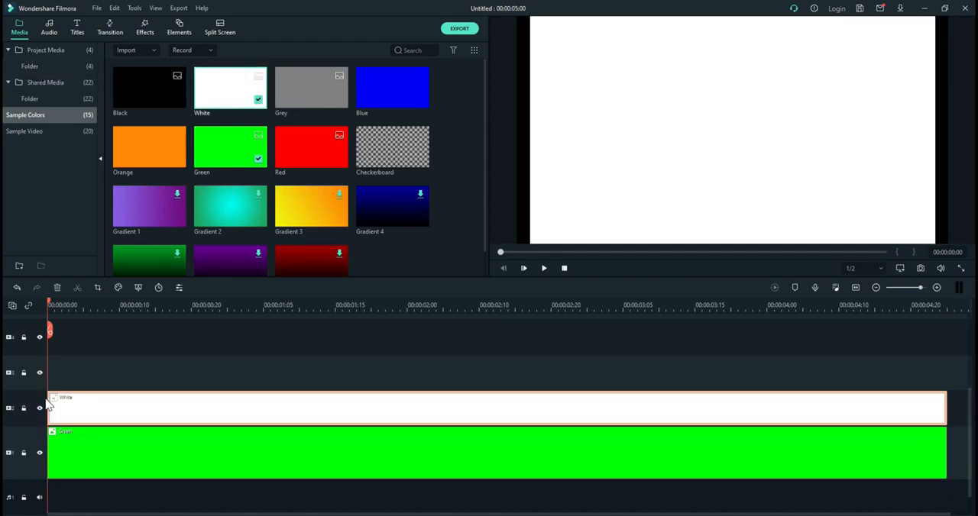
# Step: Narrow the White clip from its left side in the preview and stretch the Green clip to the frame's left edge
pyautogui.moveTo(532, 130); pyautogui.dragTo(597, 135)
pyautogui.click(554, 147)
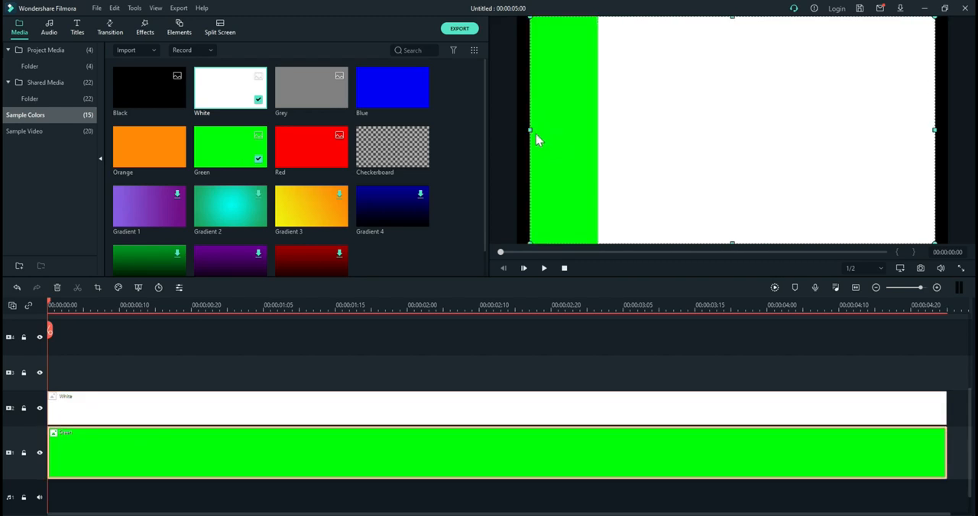
pyautogui.moveTo(528, 128); pyautogui.dragTo(513, 127)
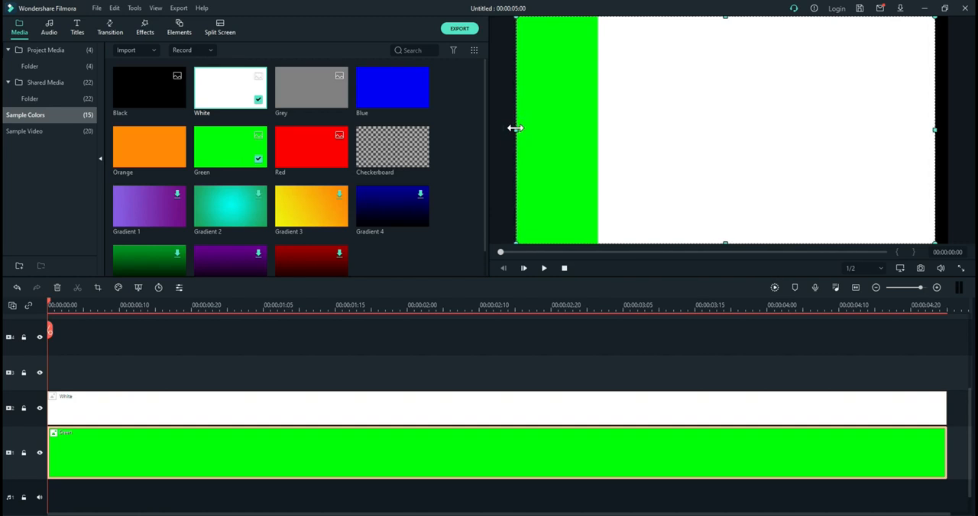
# Step: Move the White clip to about X -91.1, Y 16.0 and stretch the Green clip to the frame's right edge
pyautogui.doubleClick(628, 126)
pyautogui.moveTo(628, 125); pyautogui.dragTo(573, 122)
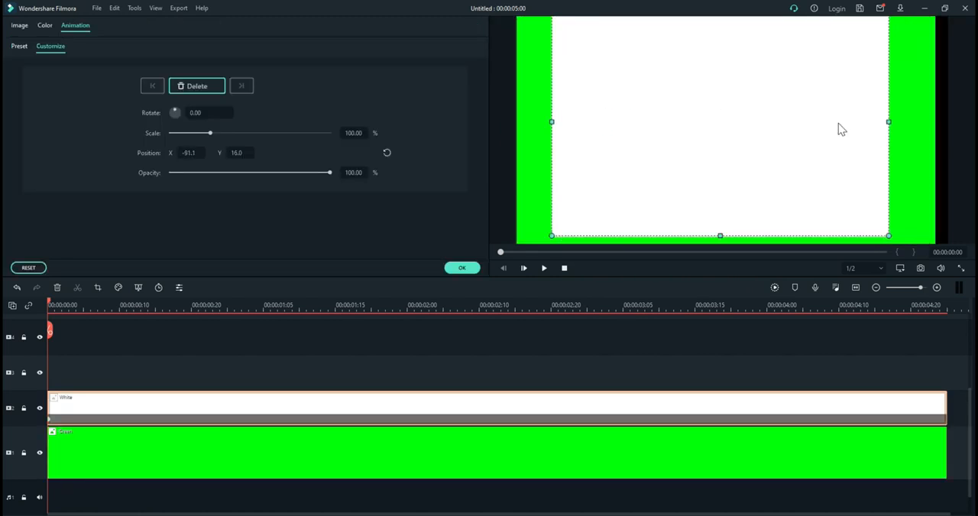
pyautogui.click(927, 153)
pyautogui.moveTo(933, 131); pyautogui.dragTo(948, 131)
# Step: Flatten the White clip into a thin horizontal bar near the frame's lower edge, at about X -69.1, Y -153.9
pyautogui.click(792, 127)
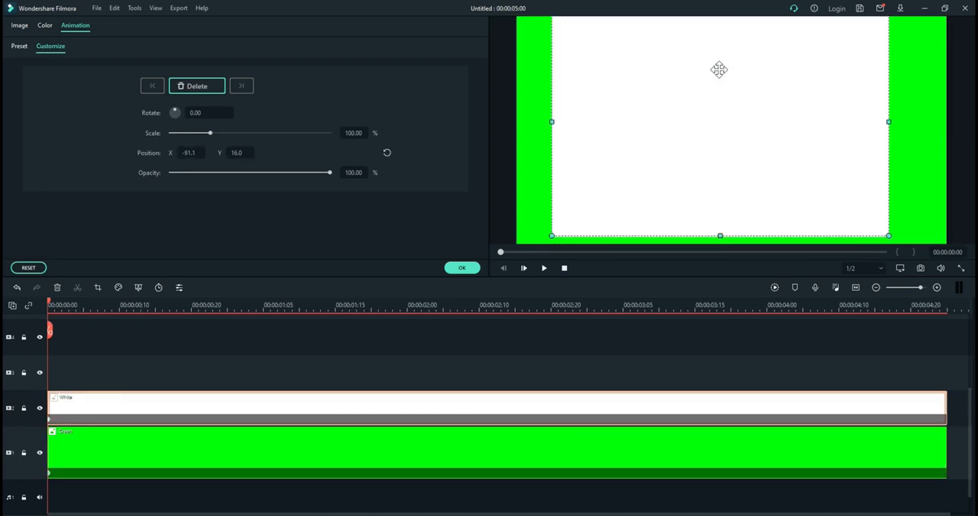
pyautogui.moveTo(718, 68); pyautogui.dragTo(718, 72)
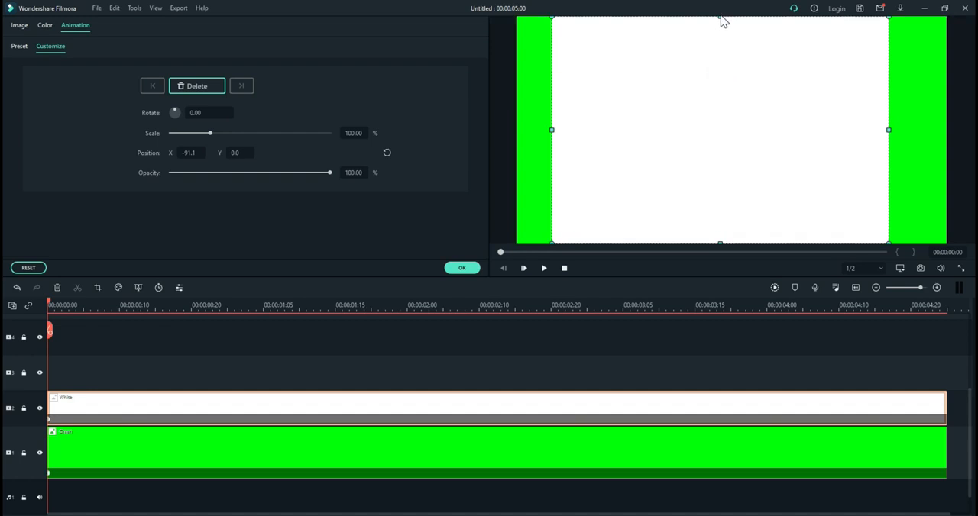
pyautogui.moveTo(719, 20); pyautogui.dragTo(720, 193)
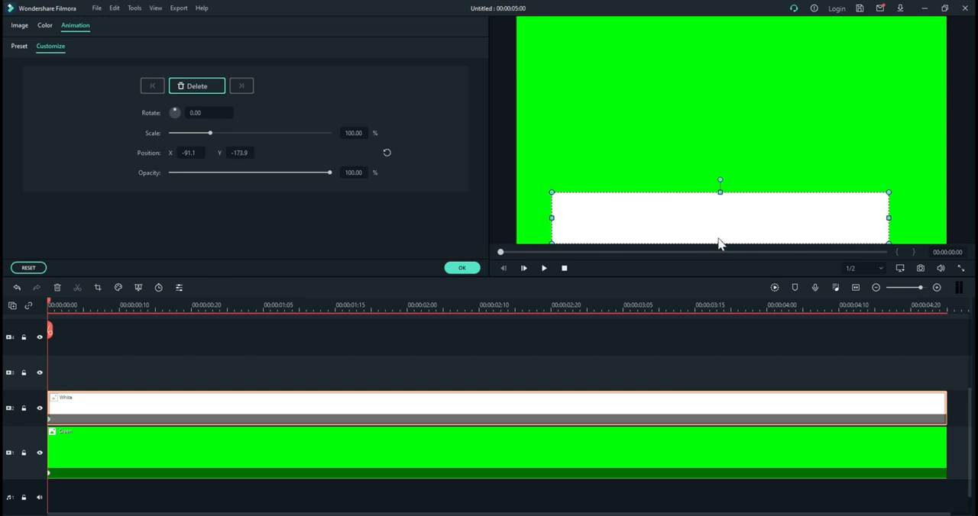
pyautogui.moveTo(719, 242); pyautogui.dragTo(721, 234)
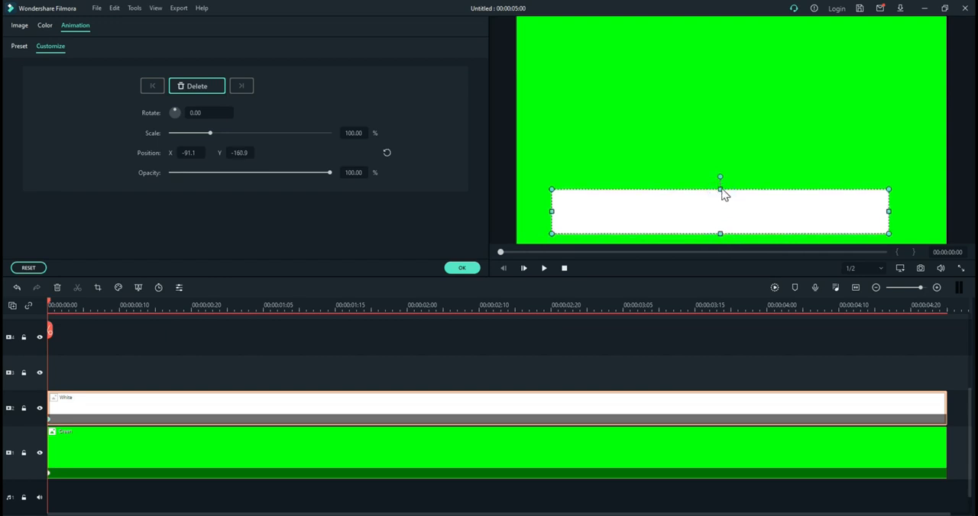
pyautogui.moveTo(714, 203)
pyautogui.mouseDown()
pyautogui.moveTo(742, 202)
pyautogui.moveTo(731, 207)
pyautogui.mouseUp()
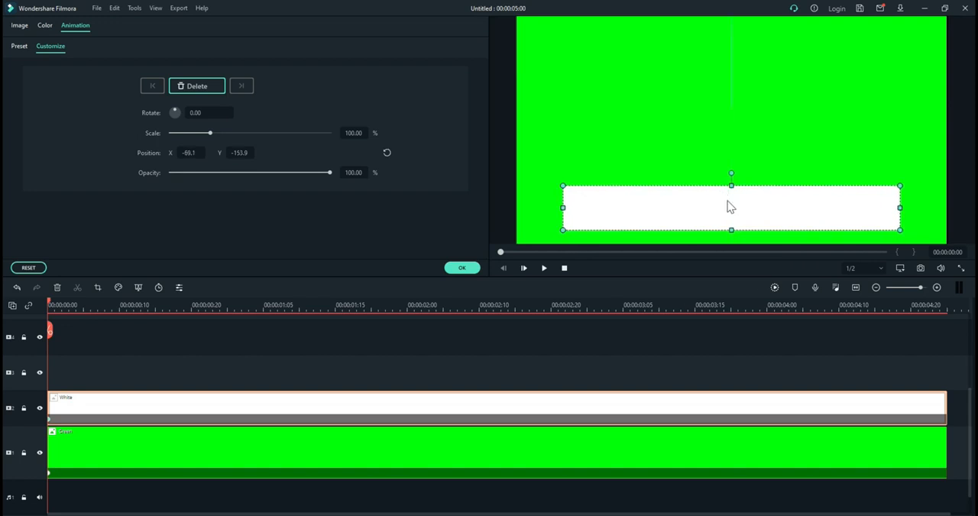
# Step: Resize the white bar to about 64% scale, center it near the frame's lower edge at about X -69.7, Y -147.4, and apply
pyautogui.moveTo(562, 210); pyautogui.dragTo(721, 208)
pyautogui.moveTo(809, 229); pyautogui.dragTo(811, 222)
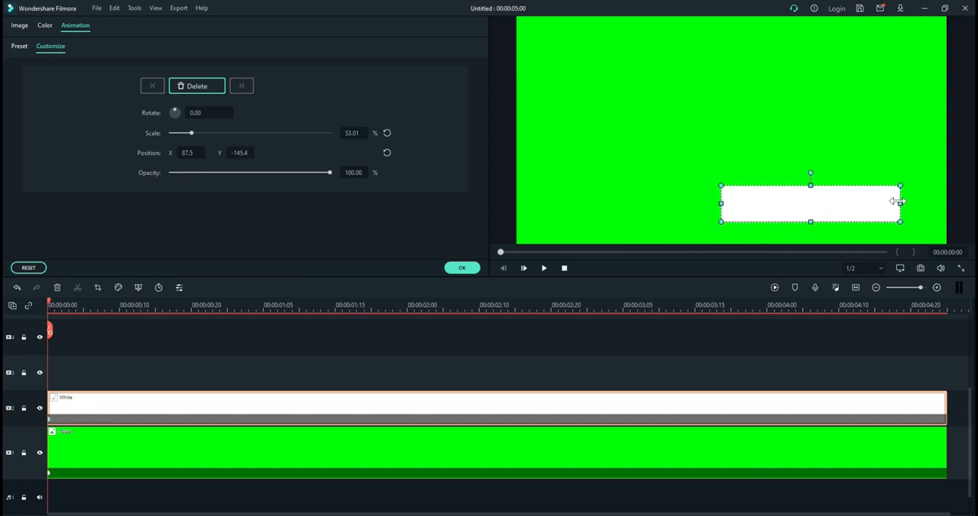
pyautogui.moveTo(898, 202); pyautogui.dragTo(919, 203)
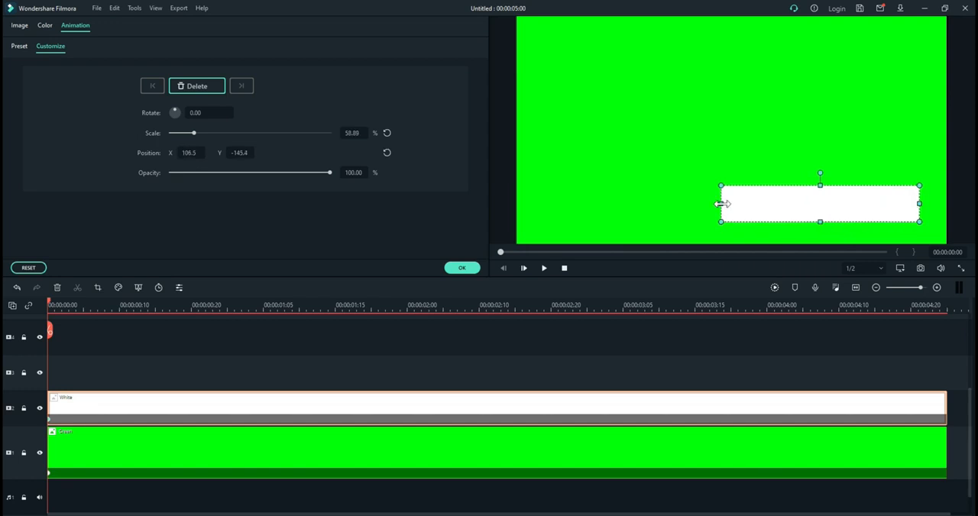
pyautogui.moveTo(722, 205); pyautogui.dragTo(707, 204)
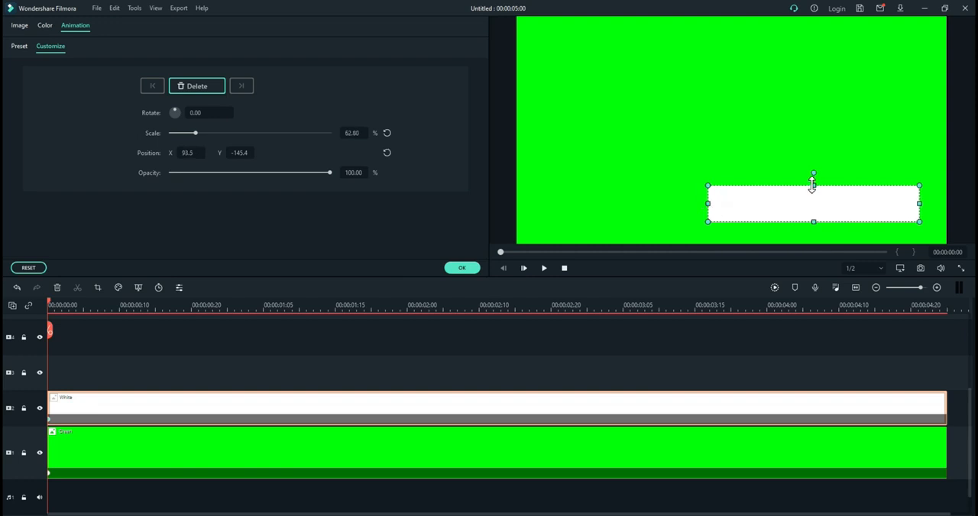
pyautogui.moveTo(708, 204); pyautogui.dragTo(704, 206)
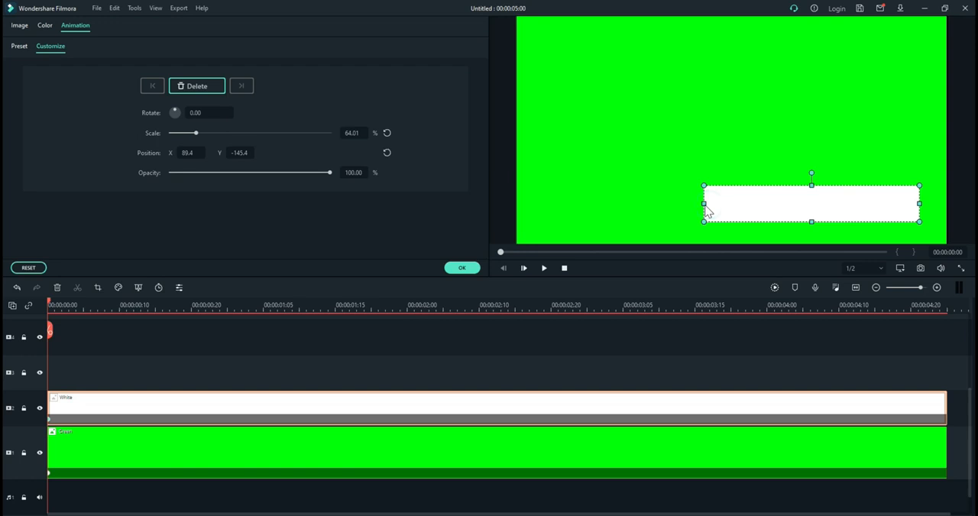
pyautogui.moveTo(781, 187); pyautogui.dragTo(701, 191)
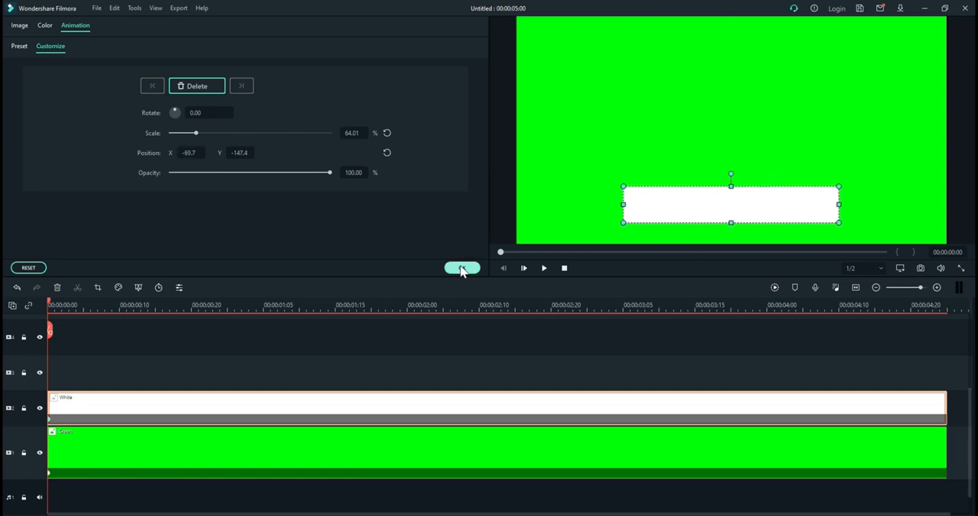
pyautogui.click(463, 269)
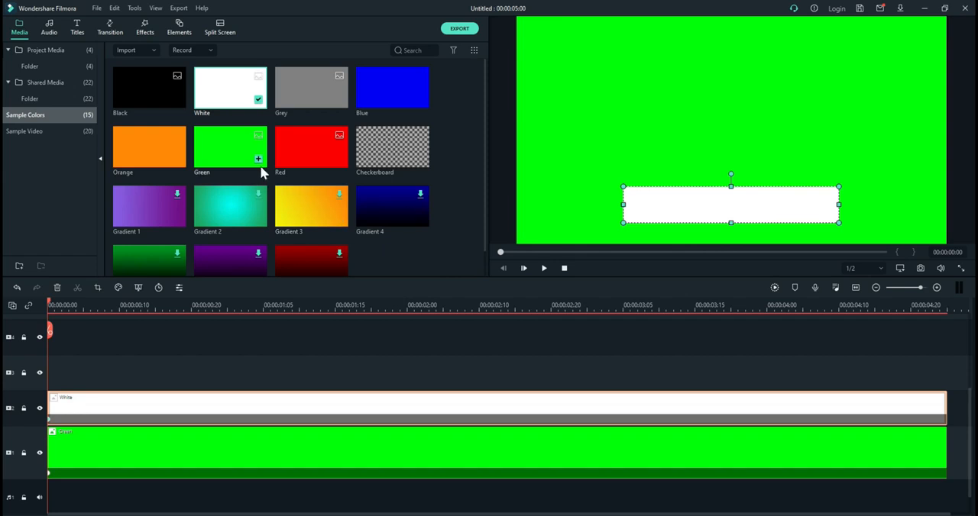
# Step: Delete the White clip's animation keyframe at the start of the timeline
pyautogui.scroll(1, 333, 452)
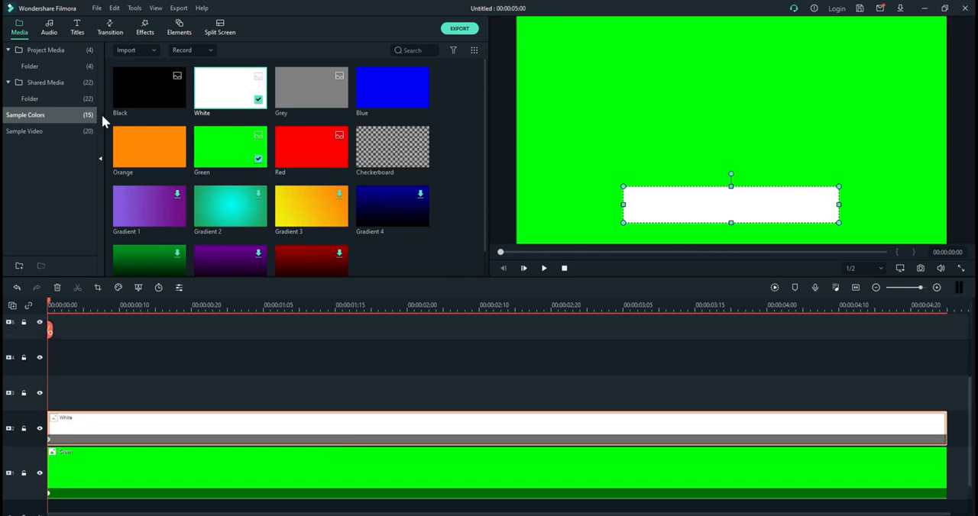
pyautogui.click(49, 440)
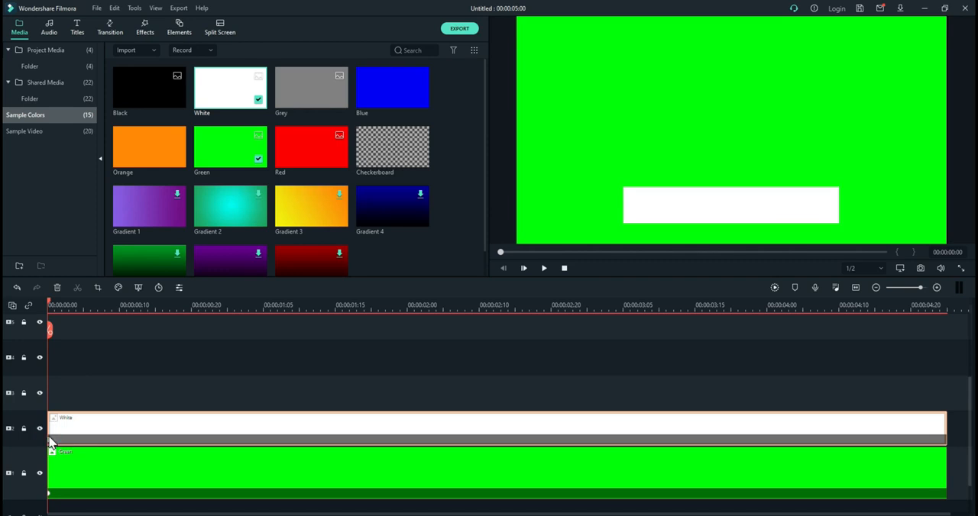
pyautogui.doubleClick(51, 443)
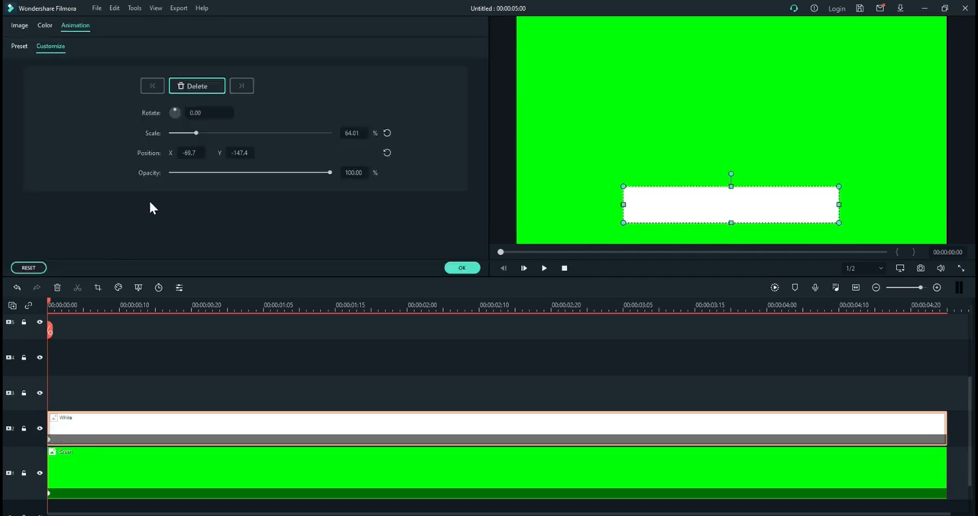
pyautogui.click(206, 86)
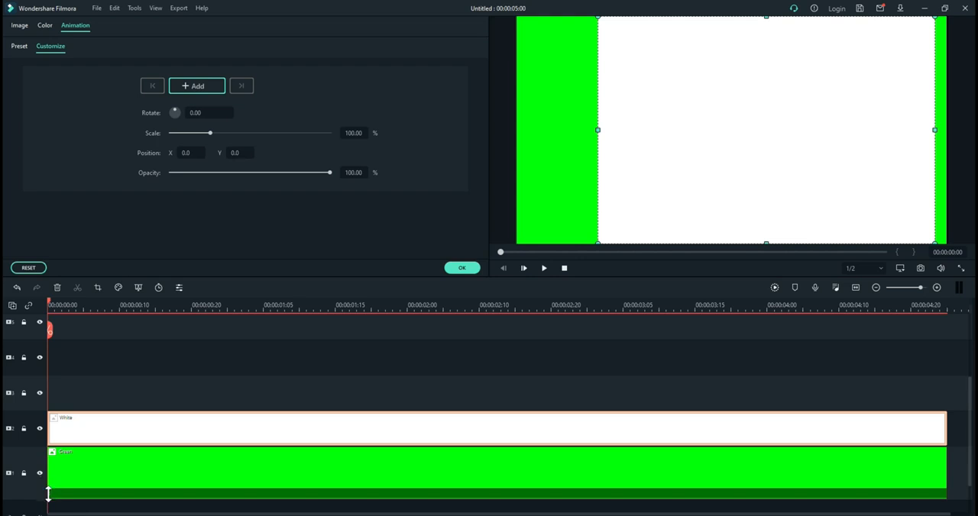
# Step: Delete the Green clip's animation keyframe at the start of the timeline and apply the change
pyautogui.click(48, 496)
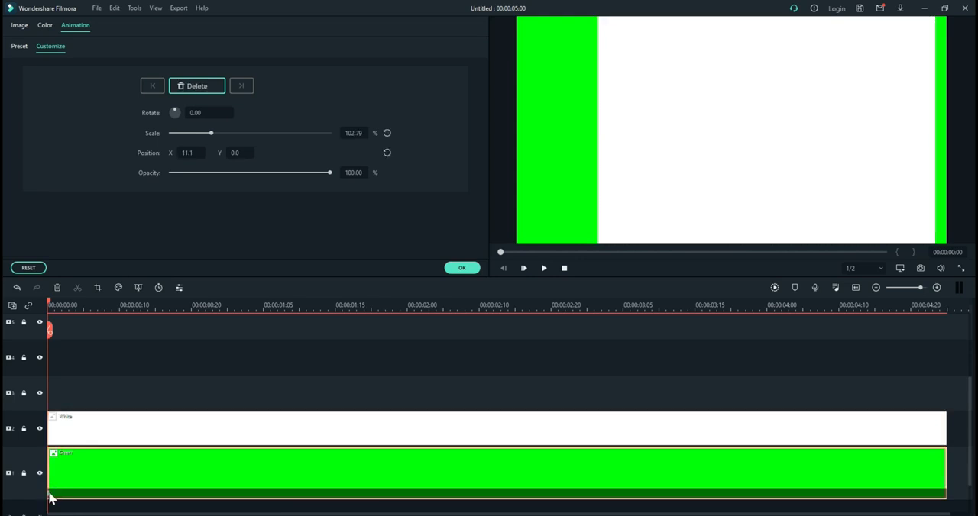
pyautogui.click(198, 86)
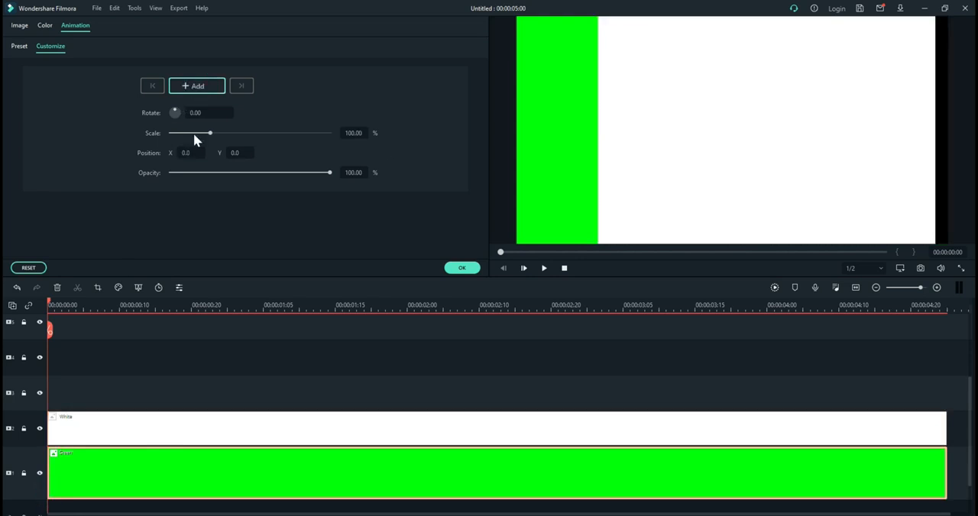
pyautogui.click(466, 268)
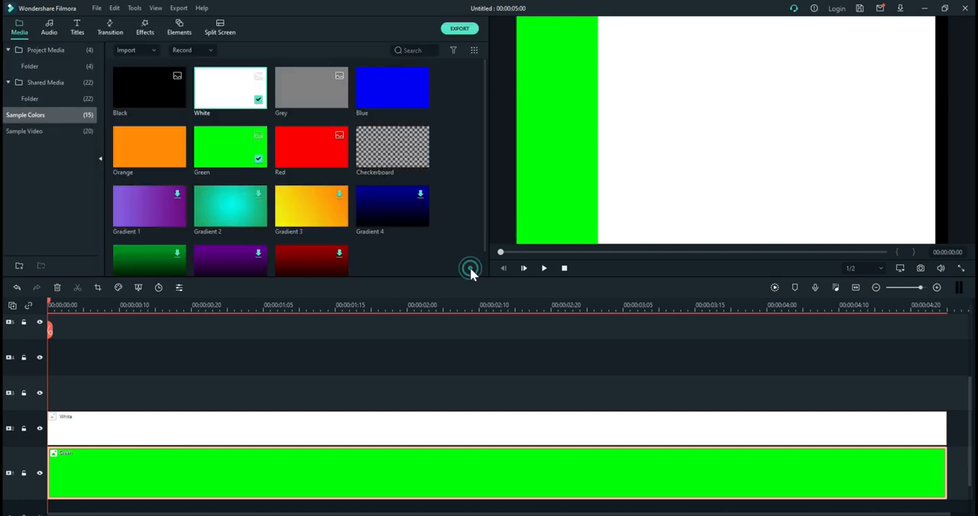
# Step: Add the download (4) logo image to track 3 at the timeline start and shrink it toward the frame's lower edge
pyautogui.click(52, 64)
pyautogui.moveTo(149, 88); pyautogui.dragTo(46, 405)
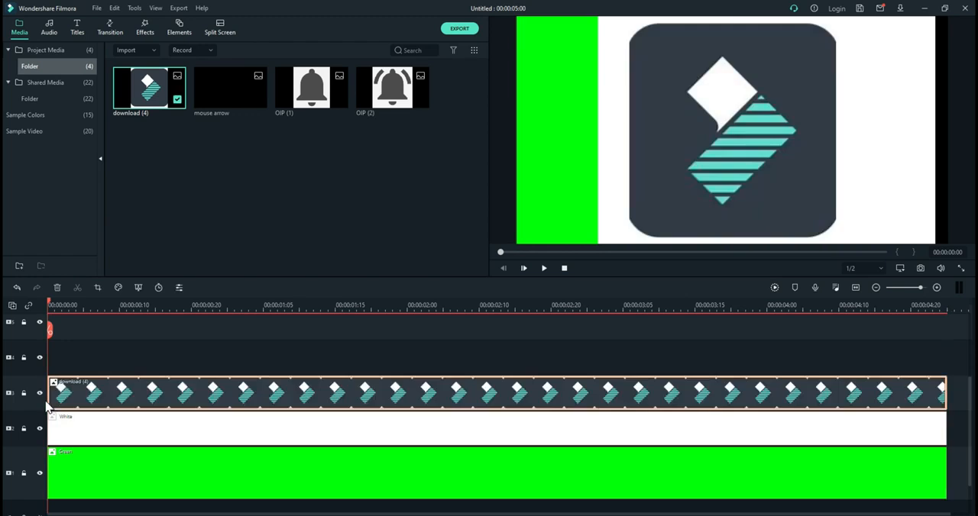
pyautogui.click(682, 117)
pyautogui.moveTo(625, 16); pyautogui.dragTo(762, 163)
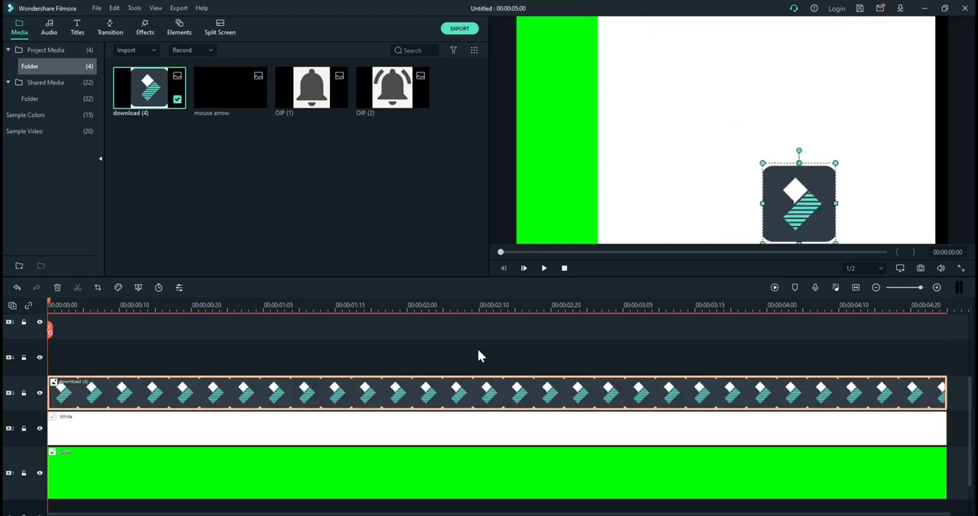
# Step: Reshape the White clip into a wide horizontal bar in the lower frame and stretch the Green clip to the frame's right edge
pyautogui.click(462, 427)
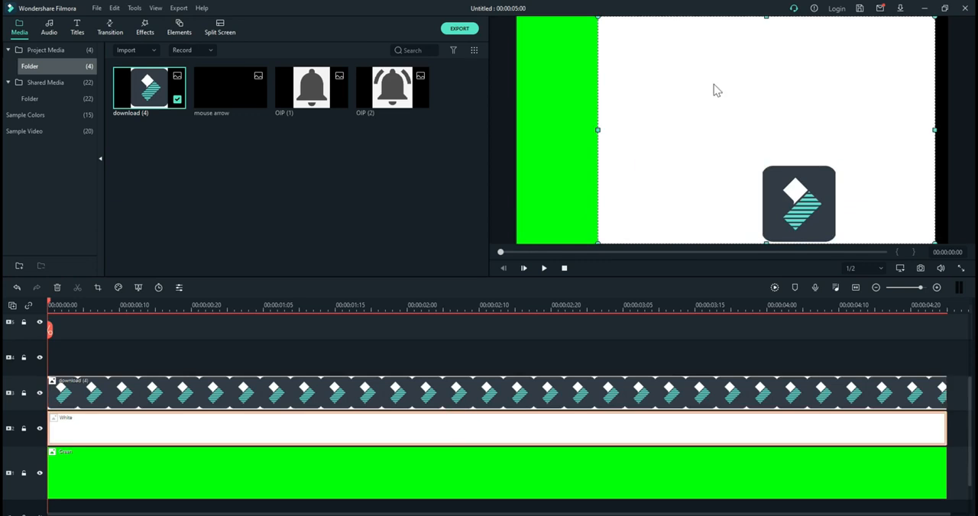
pyautogui.moveTo(766, 16); pyautogui.dragTo(761, 169)
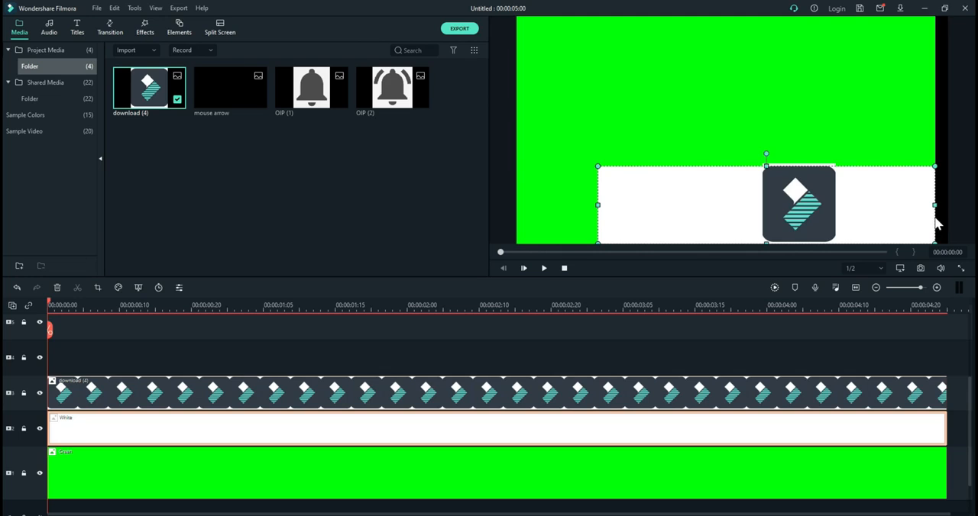
pyautogui.moveTo(934, 205); pyautogui.dragTo(874, 205)
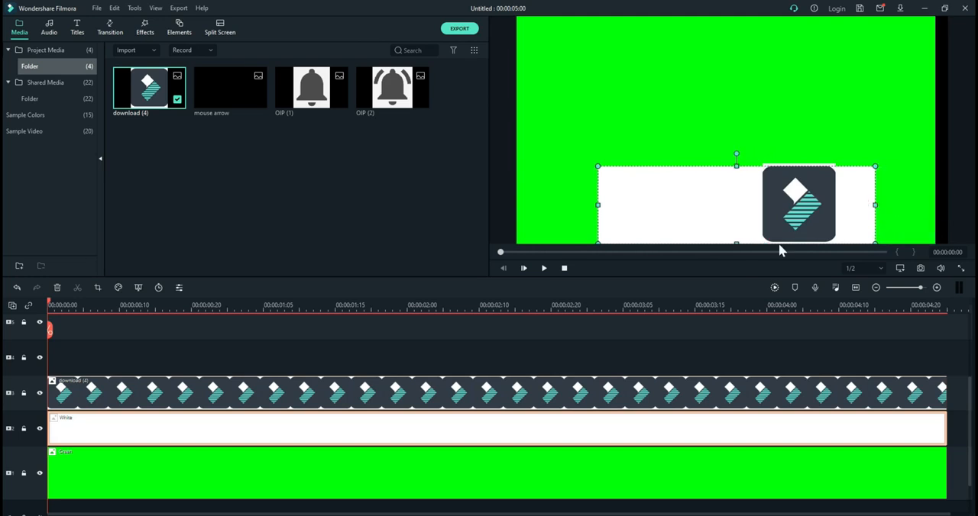
pyautogui.moveTo(736, 243); pyautogui.dragTo(736, 219)
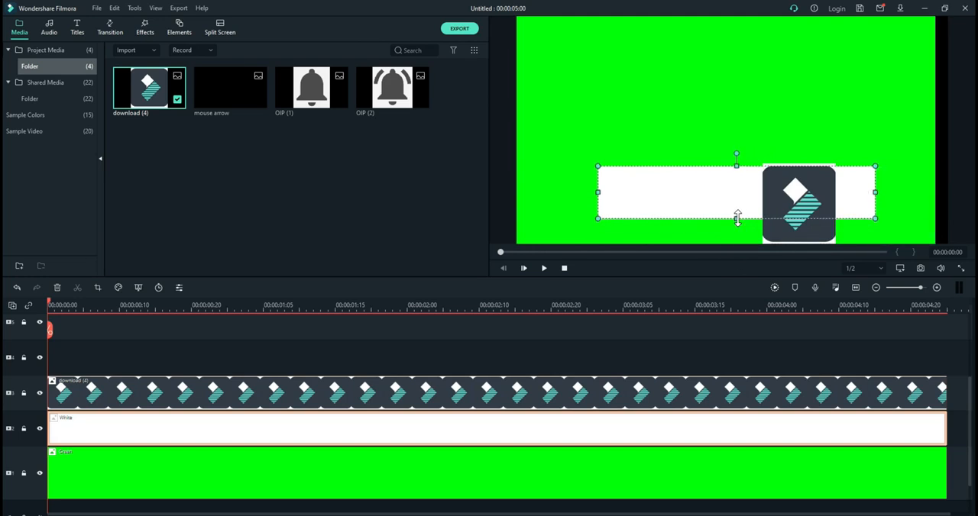
pyautogui.moveTo(597, 192); pyautogui.dragTo(578, 192)
pyautogui.click(907, 120)
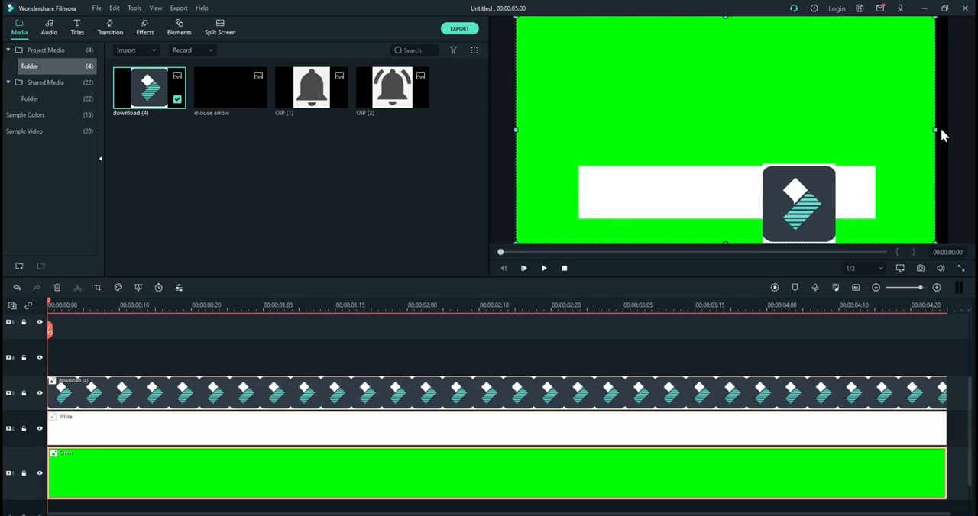
pyautogui.moveTo(935, 130); pyautogui.dragTo(947, 126)
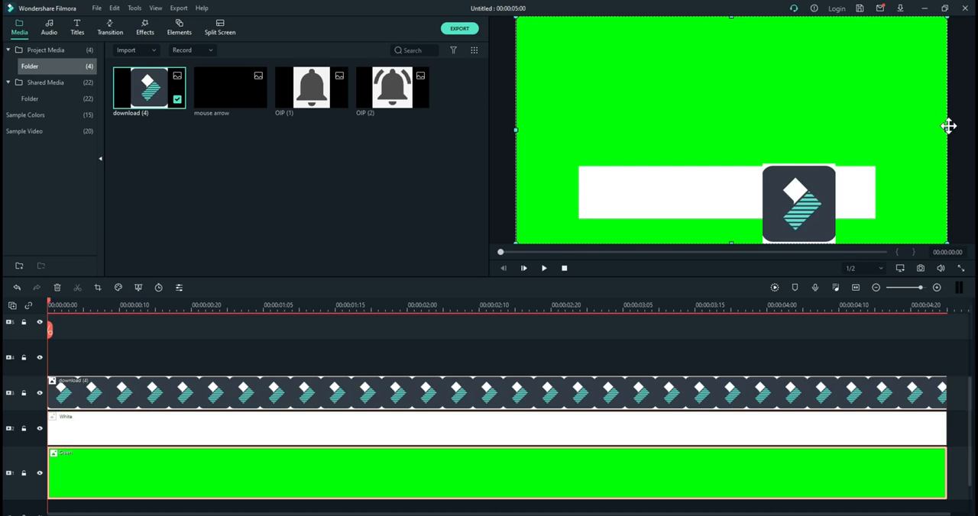
# Step: Shrink the logo to fit the white bar's height and place it near the bar's left end
pyautogui.click(798, 226)
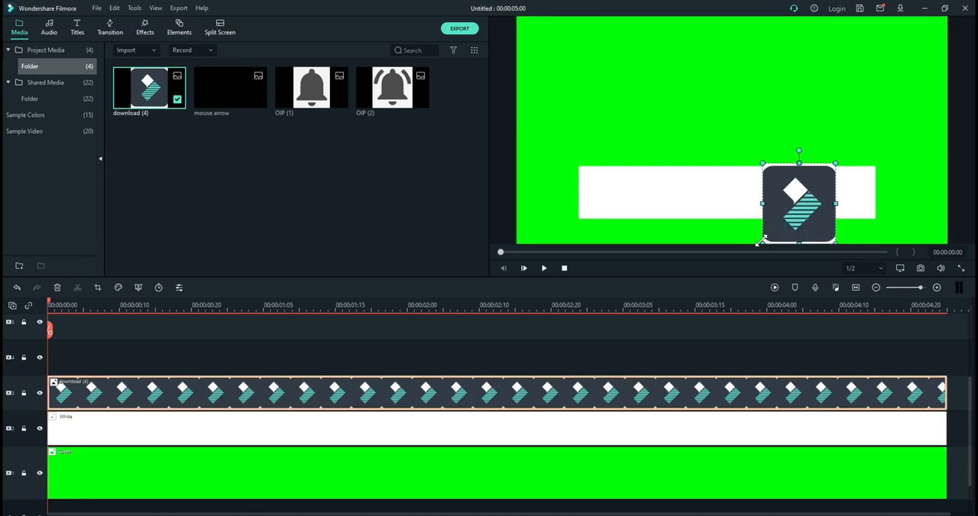
pyautogui.moveTo(759, 242); pyautogui.dragTo(793, 217)
pyautogui.moveTo(825, 189); pyautogui.dragTo(634, 187)
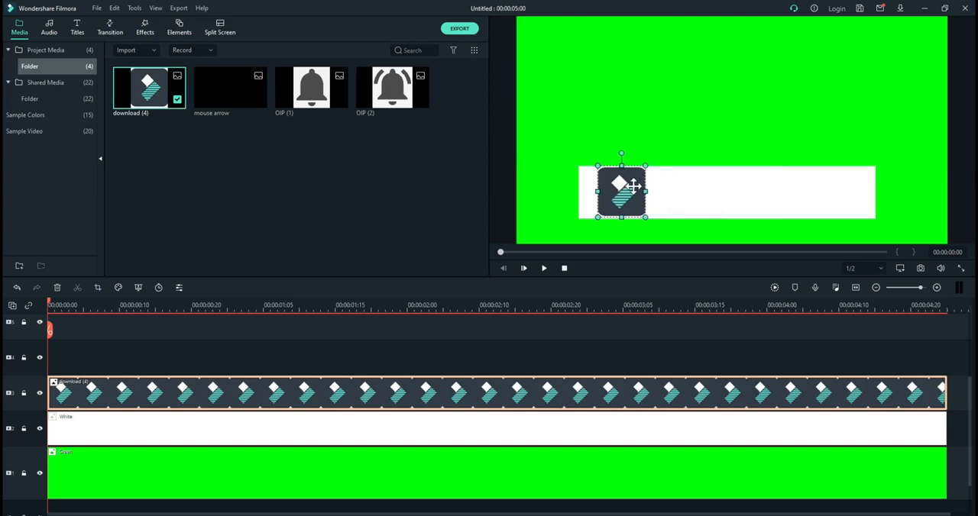
pyautogui.doubleClick(635, 188)
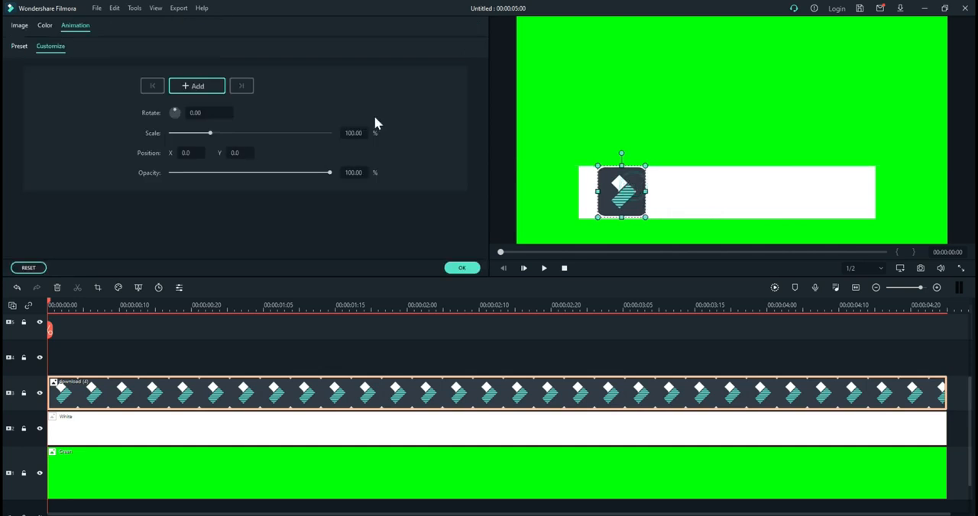
pyautogui.click(456, 269)
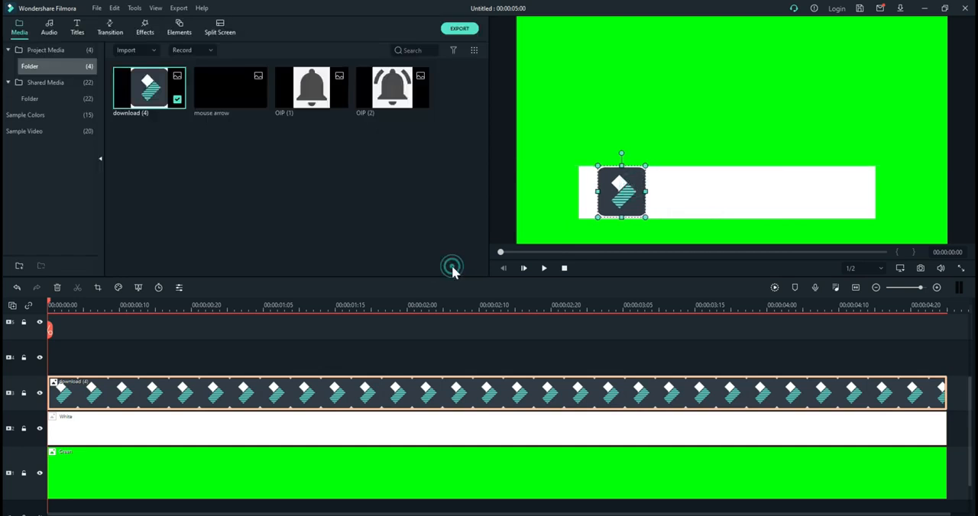
# Step: Apply the Image Mask effect to the logo clip and widen the logo so its mask forms a circle at the bar's left end
pyautogui.click(145, 27)
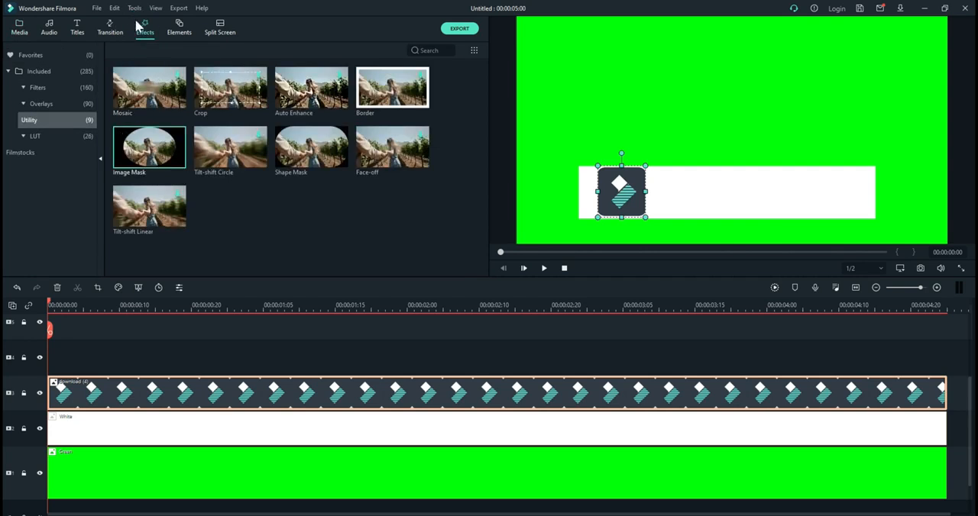
pyautogui.moveTo(130, 149)
pyautogui.moveTo(134, 149); pyautogui.dragTo(84, 395)
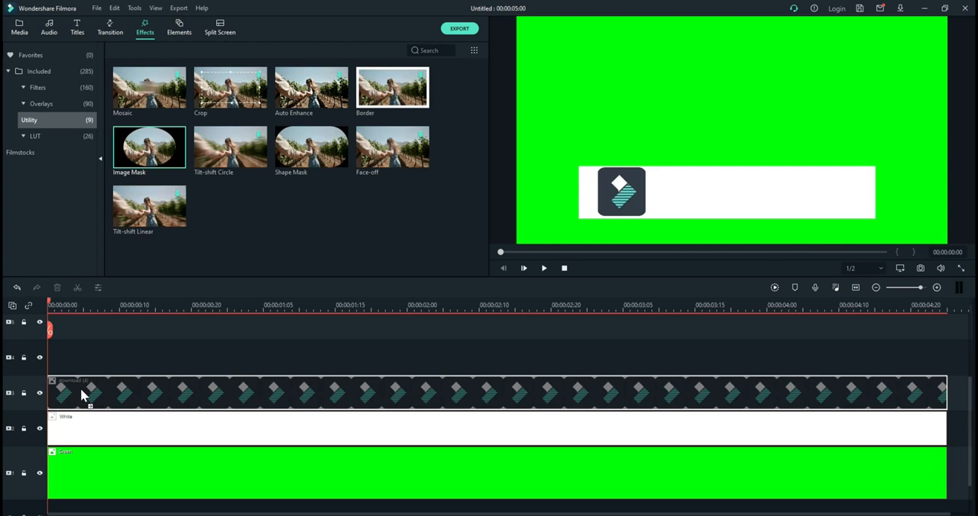
pyautogui.moveTo(83, 395); pyautogui.dragTo(83, 395)
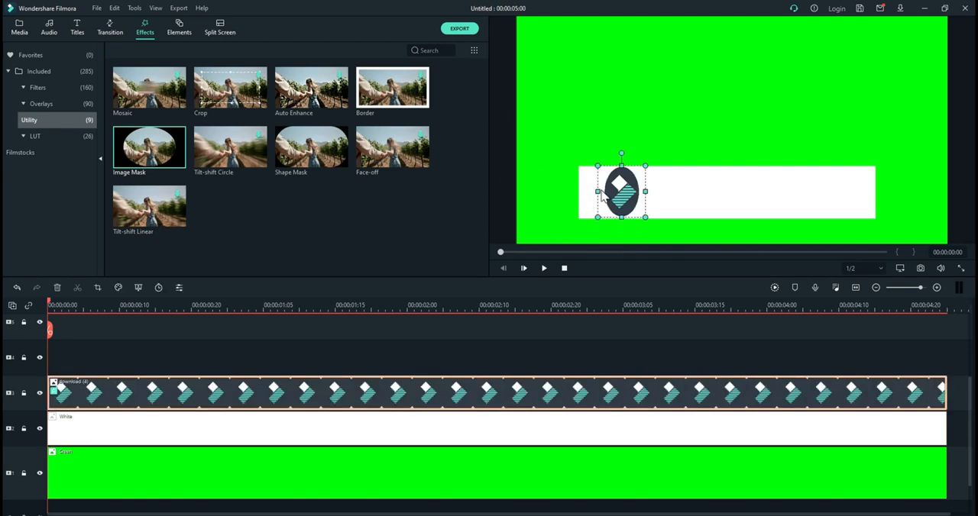
pyautogui.moveTo(597, 190); pyautogui.dragTo(577, 192)
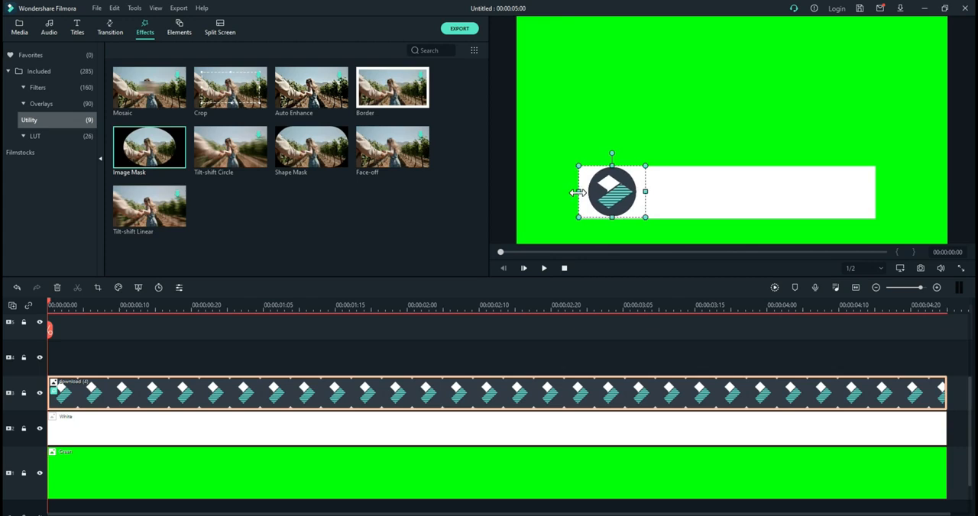
pyautogui.moveTo(646, 191); pyautogui.dragTo(641, 192)
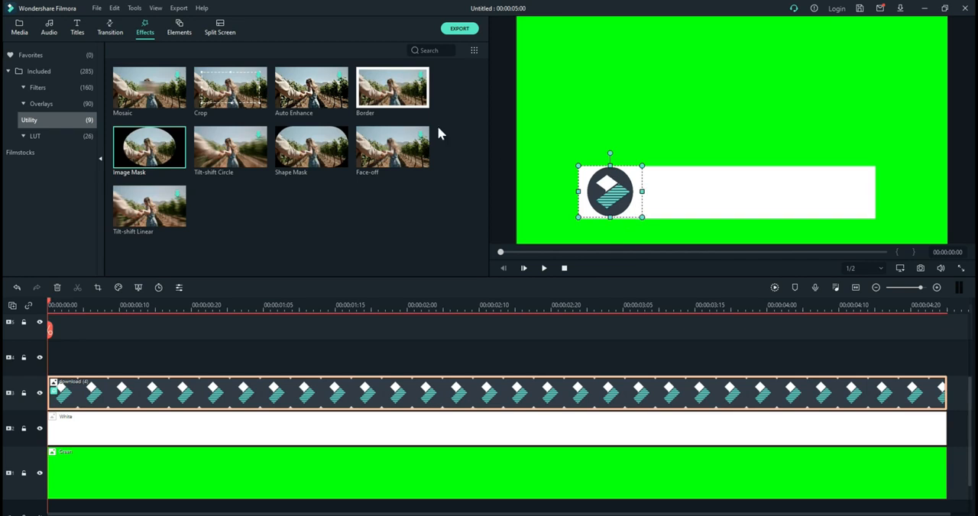
# Step: Add the Default Title to track 4 at the timeline start and clear its placeholder text
pyautogui.click(77, 31)
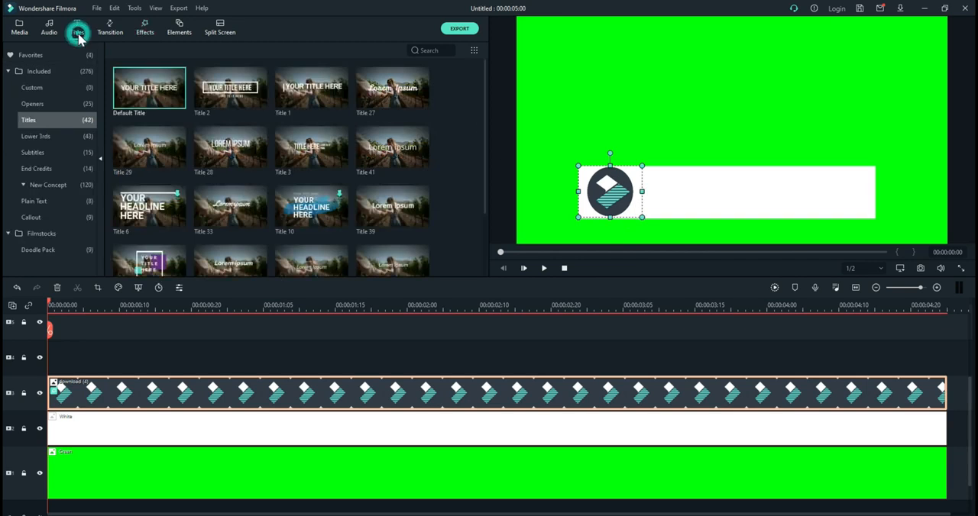
pyautogui.moveTo(237, 89); pyautogui.dragTo(44, 360)
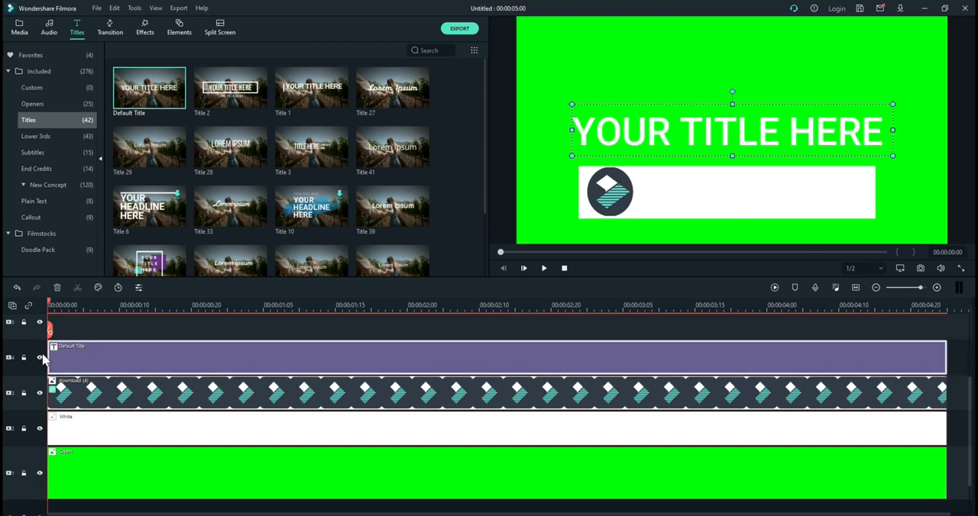
pyautogui.doubleClick(644, 118)
pyautogui.press('BackSpace')
pyautogui.press('BackSpace')
pyautogui.press('BackSpace')
pyautogui.press('BackSpace')
pyautogui.press('BackSpace')
pyautogui.press('BackSpace')
pyautogui.press('BackSpace')
pyautogui.press('BackSpace')
pyautogui.press('BackSpace')
pyautogui.press('BackSpace')
pyautogui.press('BackSpace')
pyautogui.press('BackSpace')
pyautogui.press('BackSpace')
pyautogui.press('BackSpace')
pyautogui.press('BackSpace')
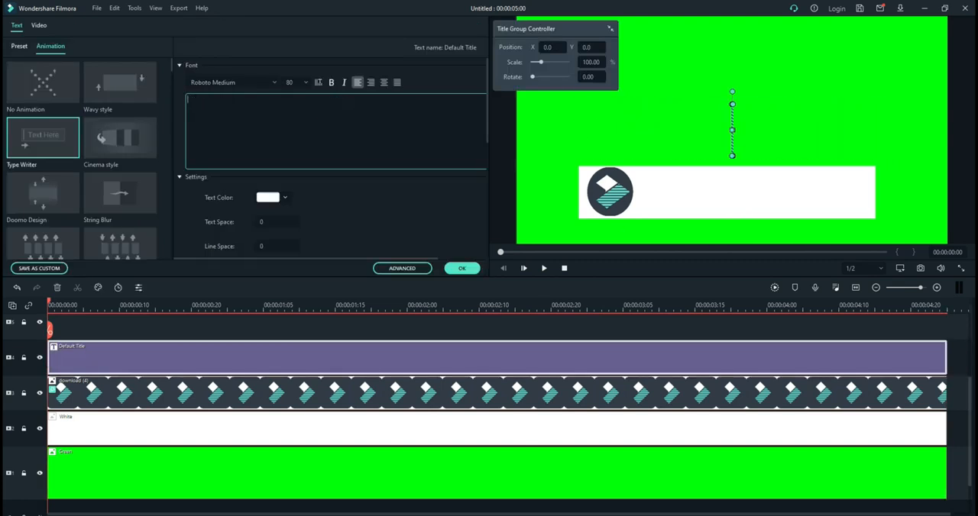
# Step: Enter WONDER TUTORIALS as the title text
pyautogui.press('capslock')
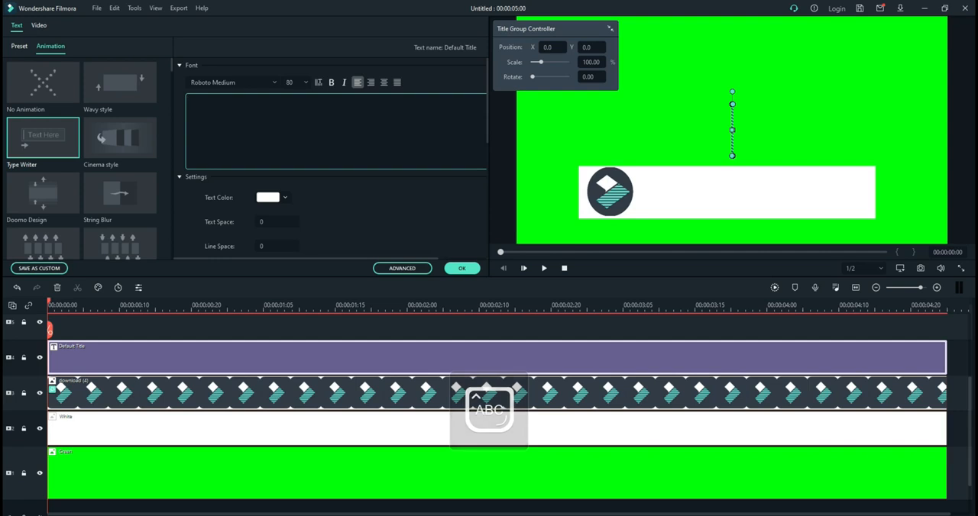
pyautogui.write('WONDER')
pyautogui.write(' SHARE')
pyautogui.press('BackSpace')
pyautogui.press('BackSpace')
pyautogui.press('BackSpace')
pyautogui.press('BackSpace')
pyautogui.press('BackSpace')
pyautogui.write('TUTORIAL')
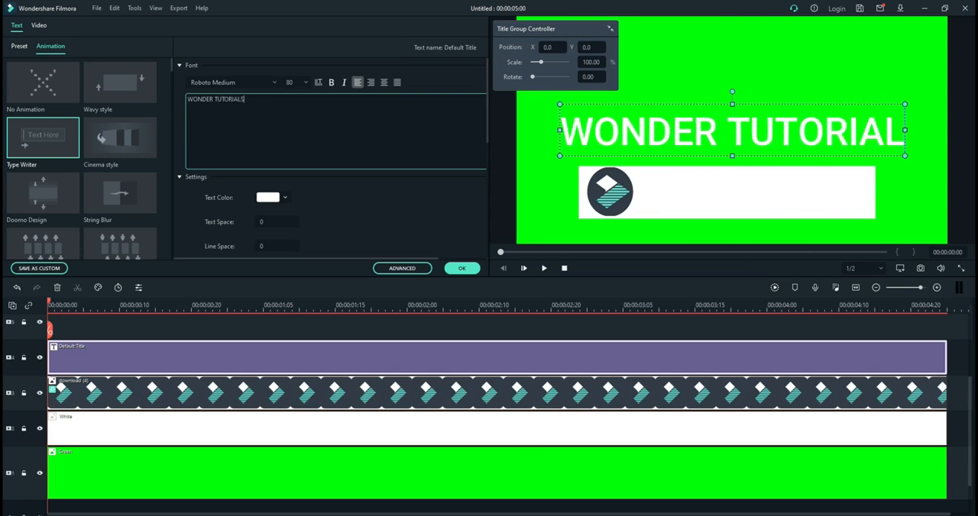
pyautogui.write('S')
# Step: Set the title's font to Impact and its text color to black
pyautogui.click(233, 80)
pyautogui.press('BackSpace')
pyautogui.write('Impa')
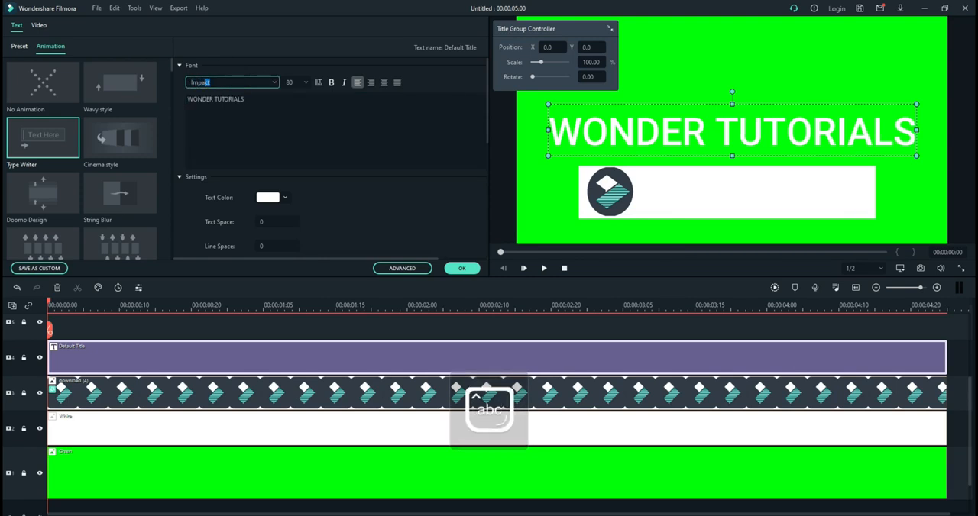
pyautogui.write('ct')
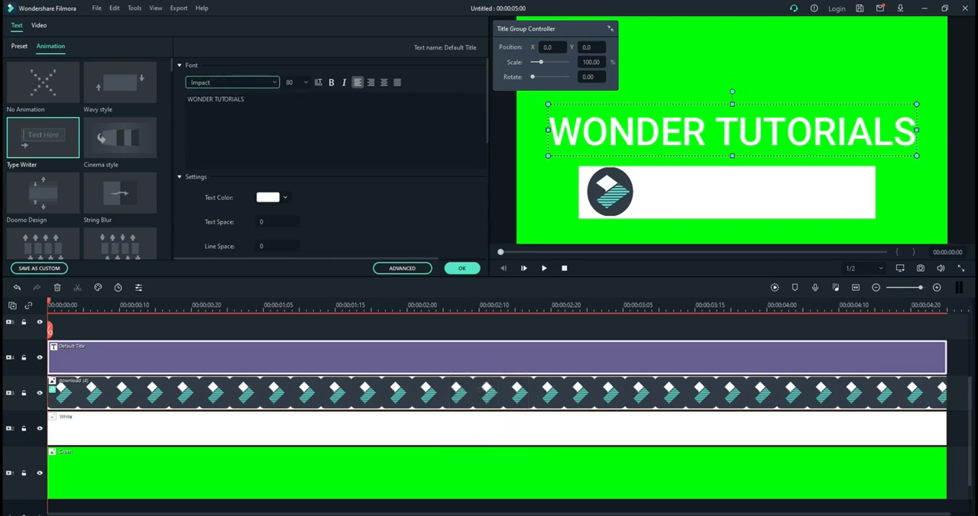
pyautogui.press('Return')
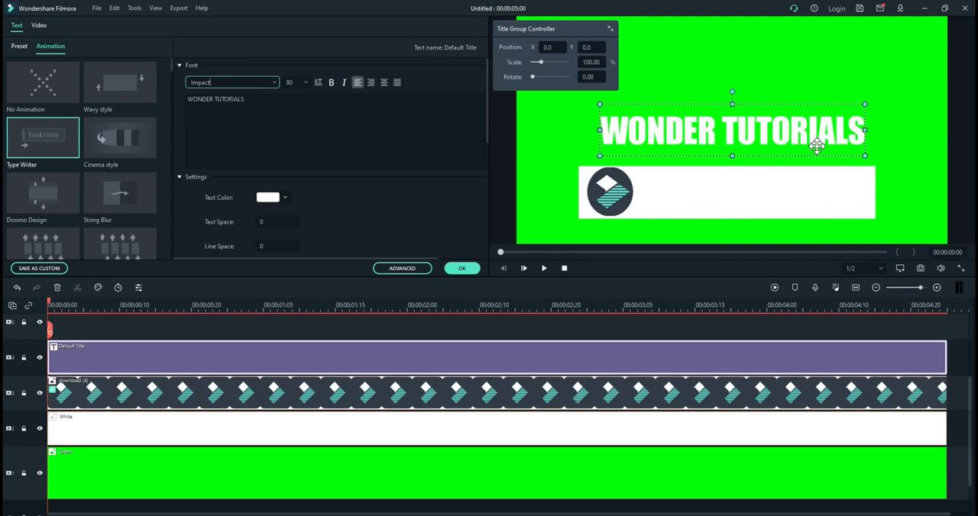
pyautogui.click(266, 197)
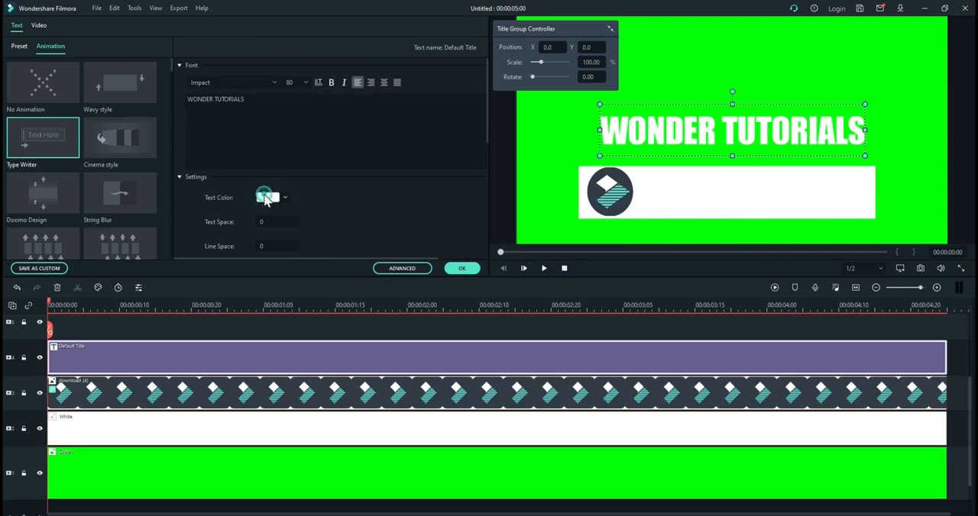
pyautogui.click(261, 260)
# Step: Replace the title text with Wonder Tutorials in mixed case
pyautogui.click(262, 107)
pyautogui.press('BackSpace')
pyautogui.press('BackSpace')
pyautogui.press('BackSpace')
pyautogui.press('BackSpace')
pyautogui.press('BackSpace')
pyautogui.press('BackSpace')
pyautogui.press('BackSpace')
pyautogui.press('BackSpace')
pyautogui.press('BackSpace')
pyautogui.press('BackSpace')
pyautogui.press('BackSpace')
pyautogui.press('BackSpace')
pyautogui.press('BackSpace')
pyautogui.press('BackSpace')
pyautogui.press('BackSpace')
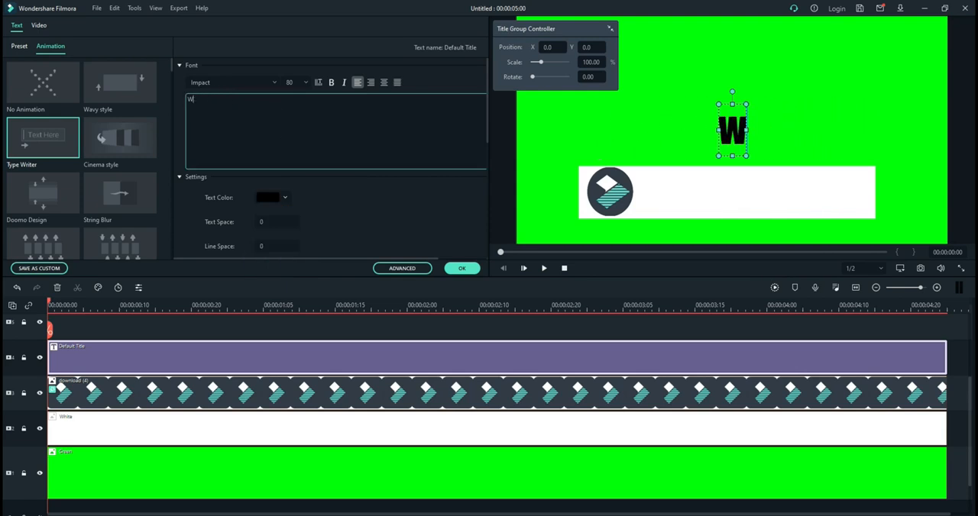
pyautogui.write('onder t')
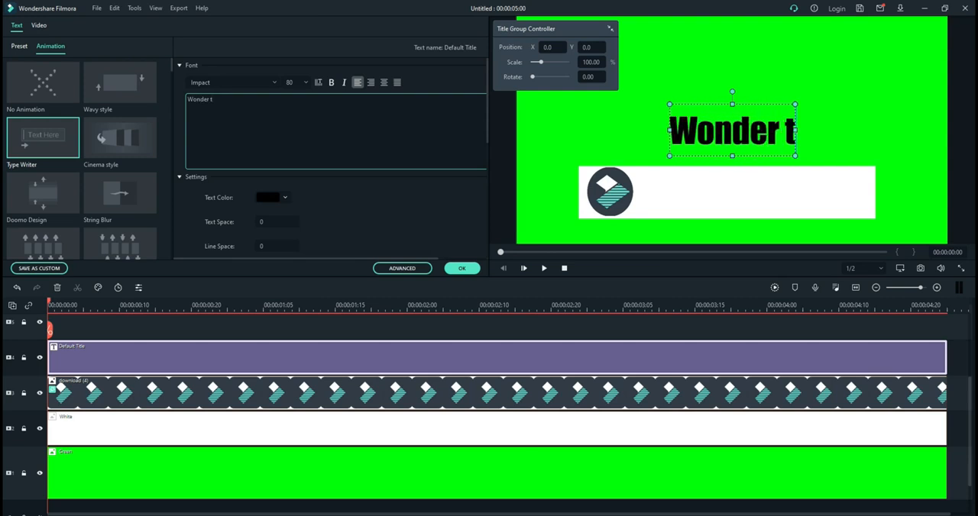
pyautogui.press('BackSpace')
pyautogui.write('T')
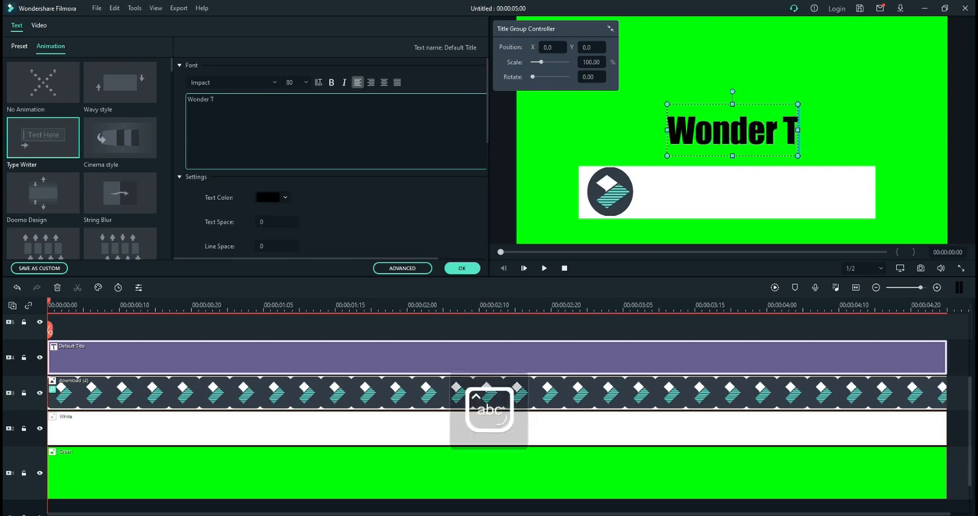
pyautogui.write('utorials')
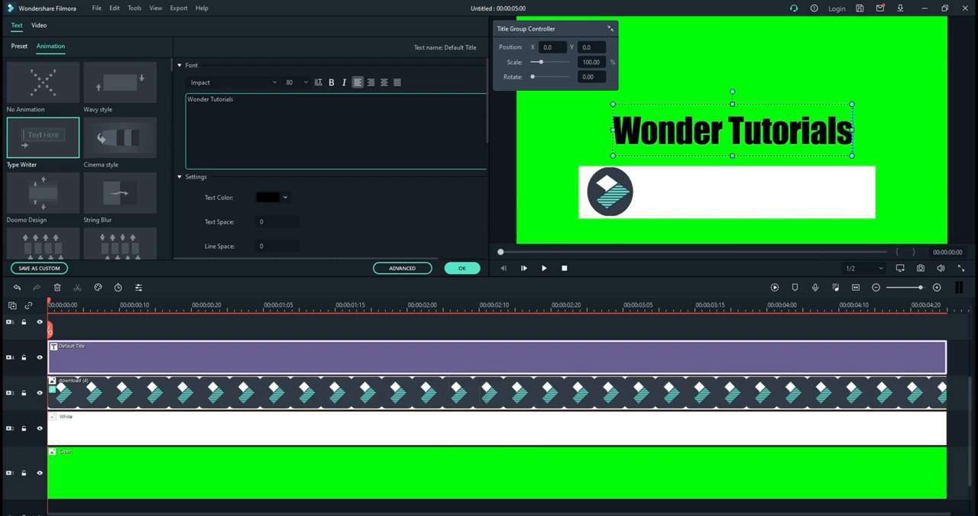
pyautogui.press('capslock')
pyautogui.press('capslock')
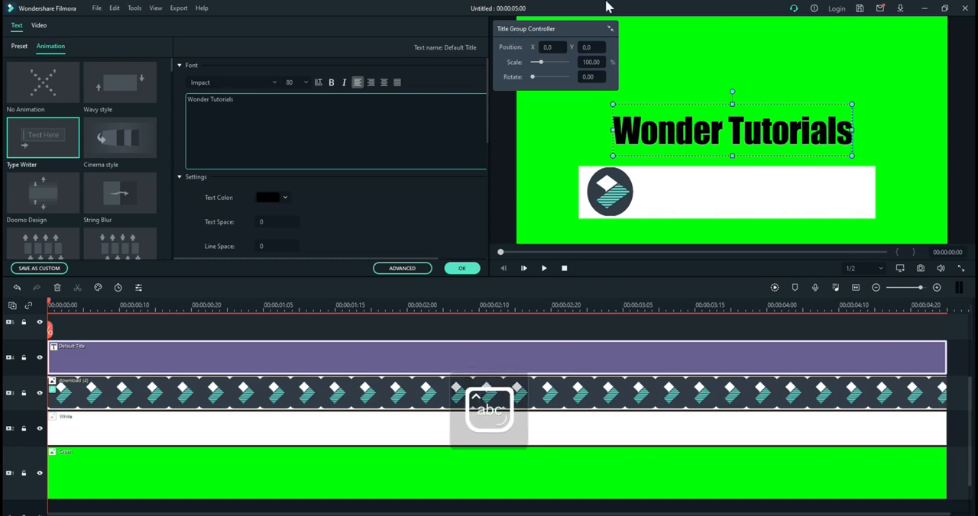
# Step: Scale the Wonder Tutorials title down to about 23% and move it onto the white bar, just beside the round logo
pyautogui.moveTo(540, 64); pyautogui.dragTo(534, 65)
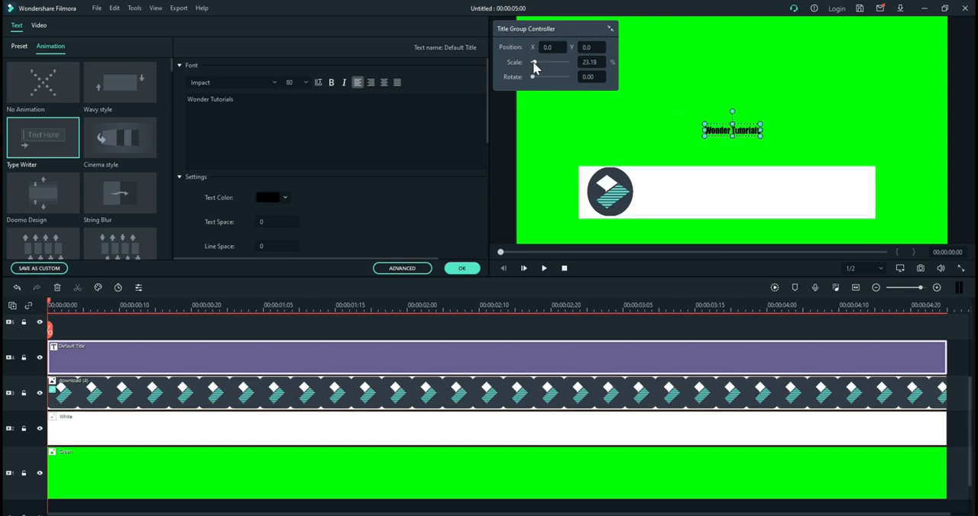
pyautogui.moveTo(732, 131); pyautogui.dragTo(666, 198)
# Step: Shrink the round logo slightly in height and width so it fits inside the white bar
pyautogui.click(601, 196)
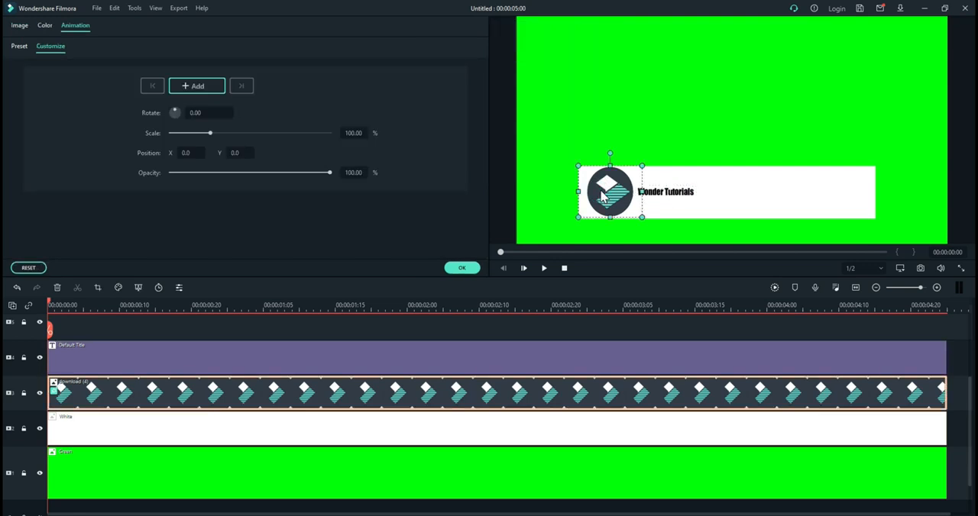
pyautogui.moveTo(609, 160); pyautogui.dragTo(611, 172)
pyautogui.moveTo(611, 220); pyautogui.dragTo(610, 218)
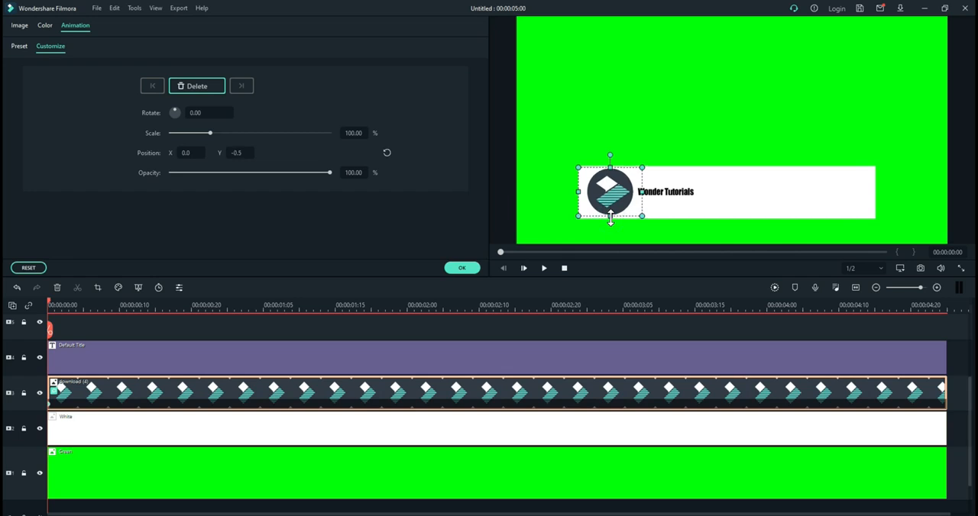
pyautogui.click(462, 270)
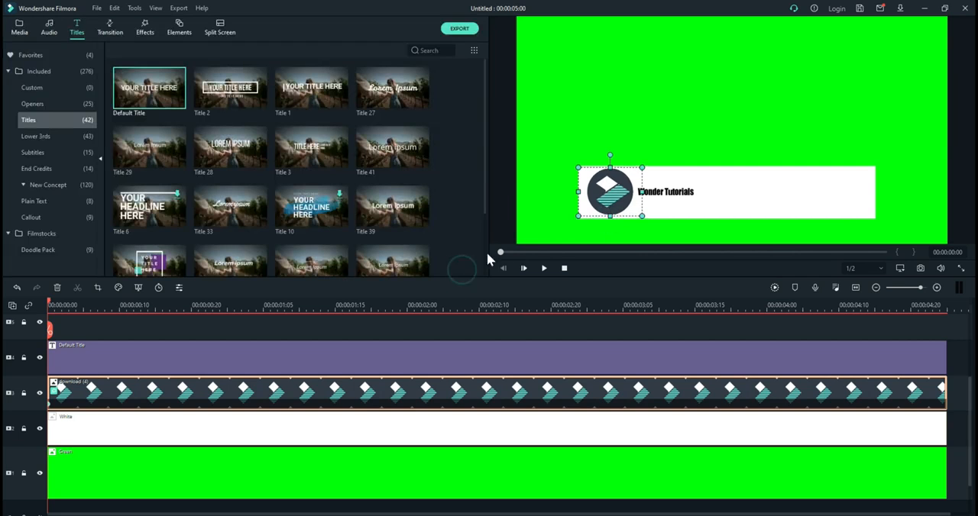
pyautogui.click(630, 183)
pyautogui.moveTo(641, 192); pyautogui.dragTo(640, 191)
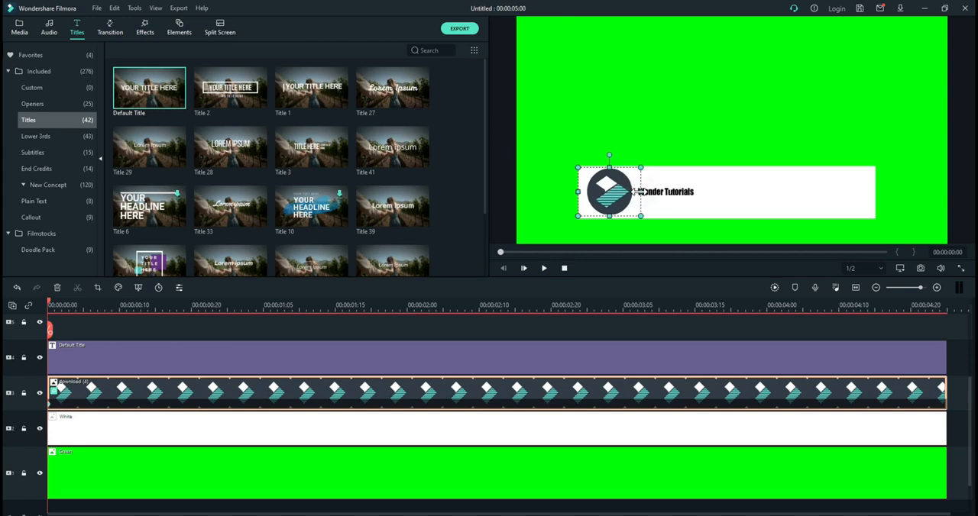
pyautogui.click(502, 214)
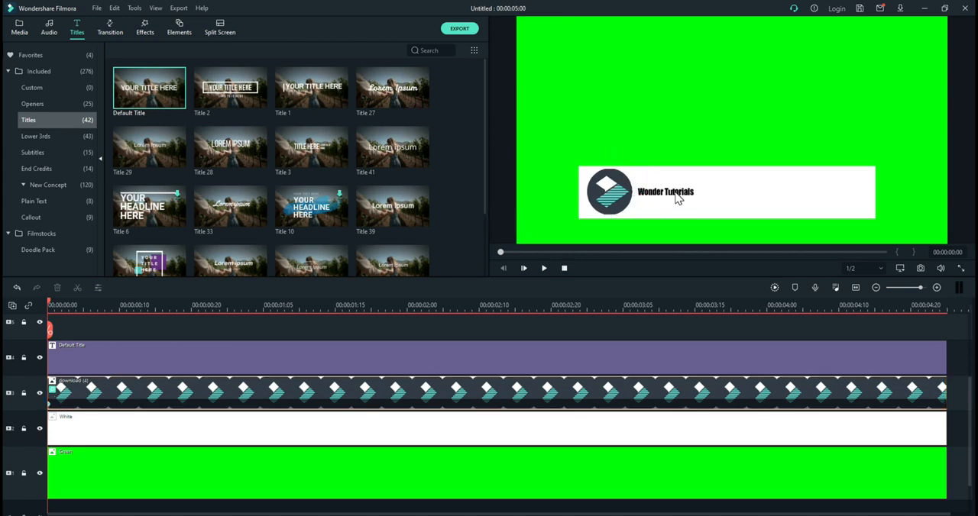
# Step: Enlarge the Wonder Tutorials title slightly and place it close to the logo, vertically centred on the white bar
pyautogui.click(677, 197)
pyautogui.moveTo(698, 191); pyautogui.dragTo(674, 203)
pyautogui.click(495, 224)
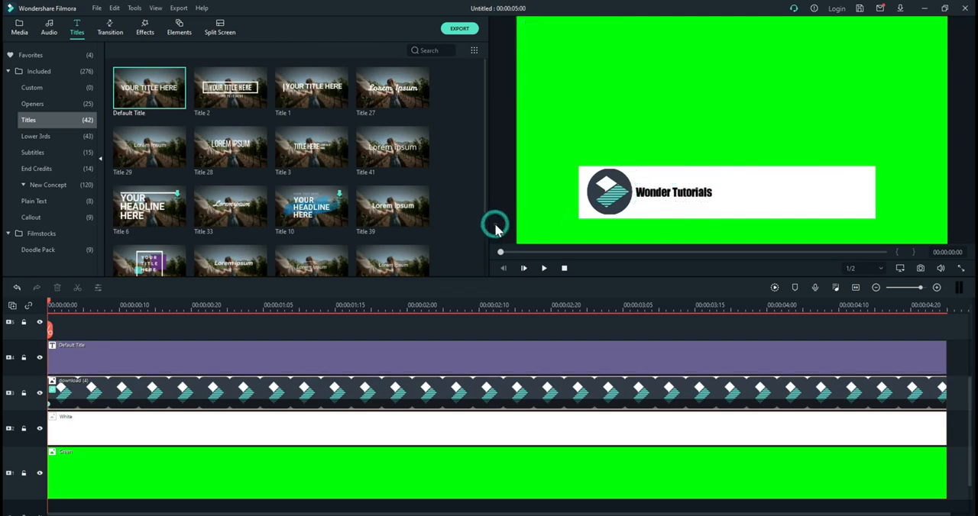
# Step: Add the Red sample color to track 5 at the start of the timeline
pyautogui.scroll(3, 374, 353)
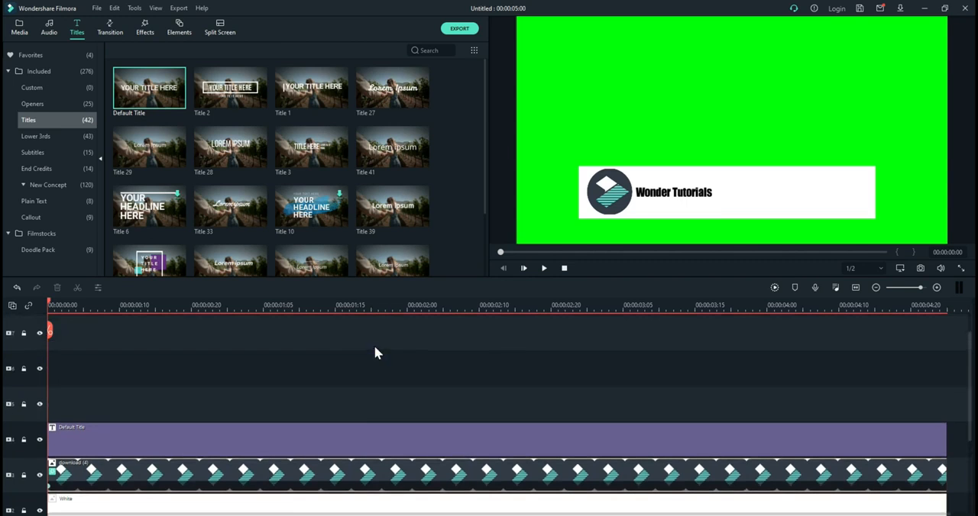
pyautogui.click(17, 30)
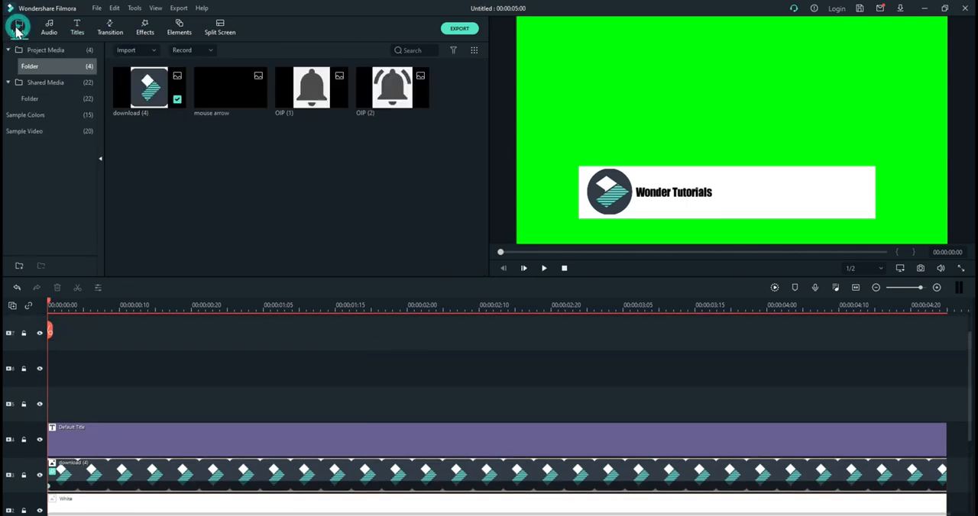
pyautogui.click(47, 115)
pyautogui.moveTo(321, 137); pyautogui.dragTo(44, 403)
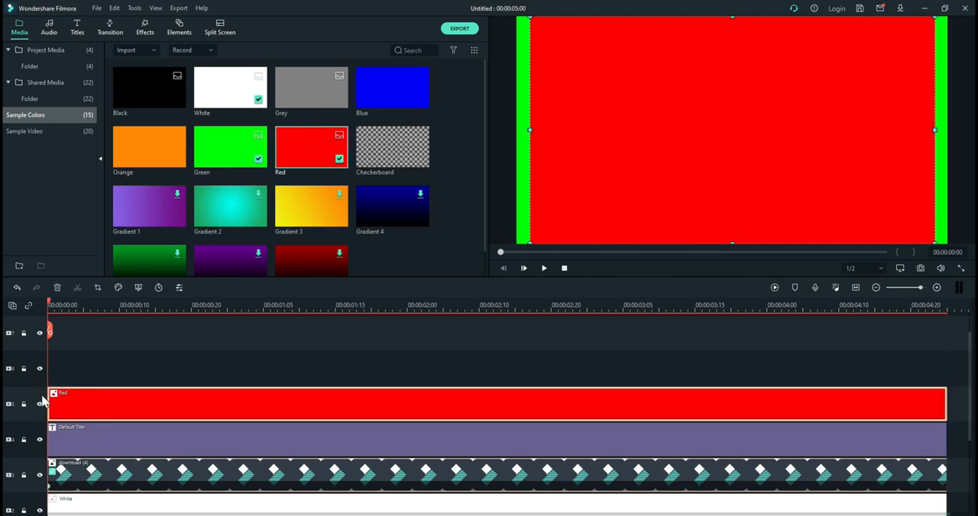
# Step: Resize the red color into a small button-shaped rectangle on the white bar, directly after the channel title
pyautogui.moveTo(529, 131); pyautogui.dragTo(714, 157)
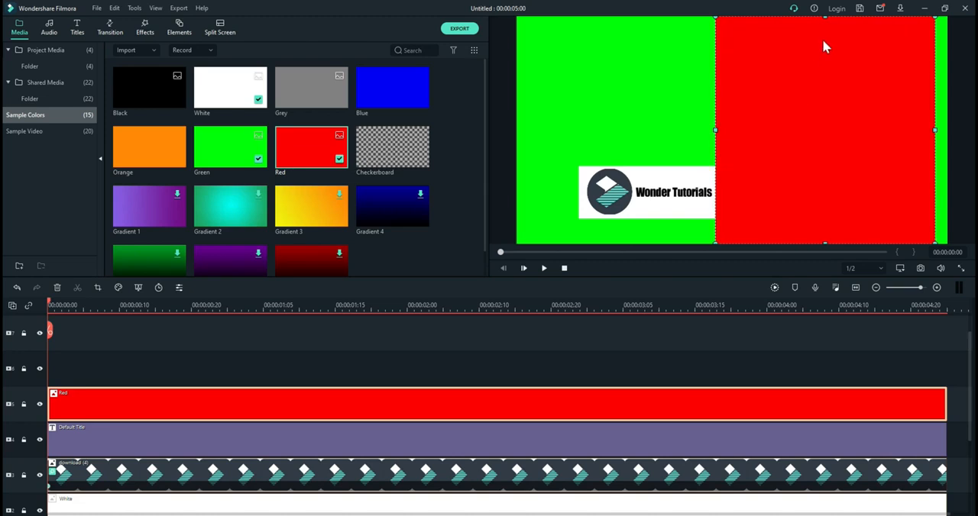
pyautogui.moveTo(824, 18); pyautogui.dragTo(822, 178)
pyautogui.moveTo(825, 242); pyautogui.dragTo(843, 209)
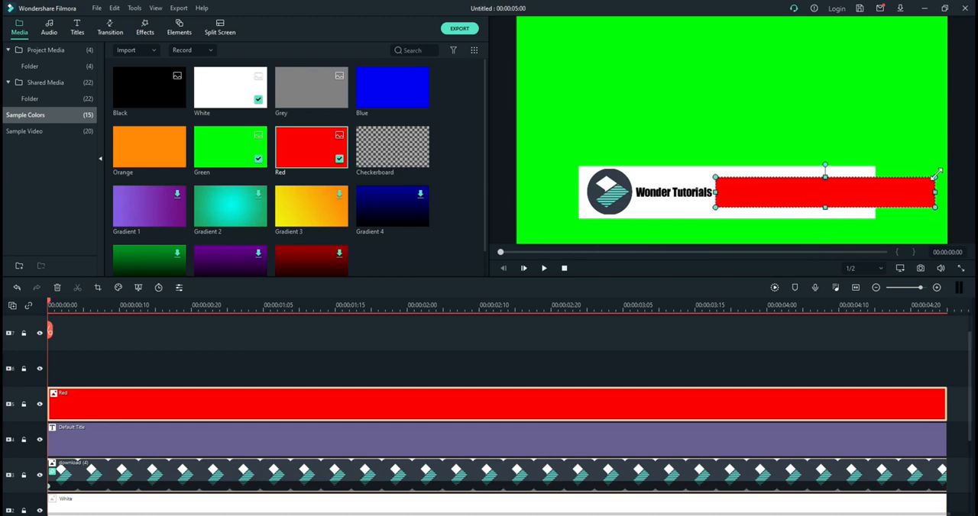
pyautogui.moveTo(934, 194); pyautogui.dragTo(779, 195)
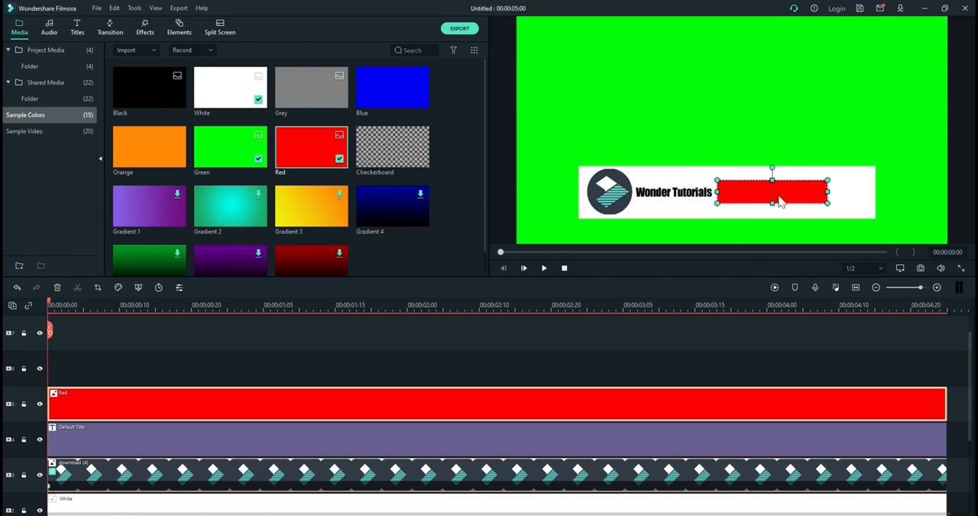
pyautogui.click(508, 208)
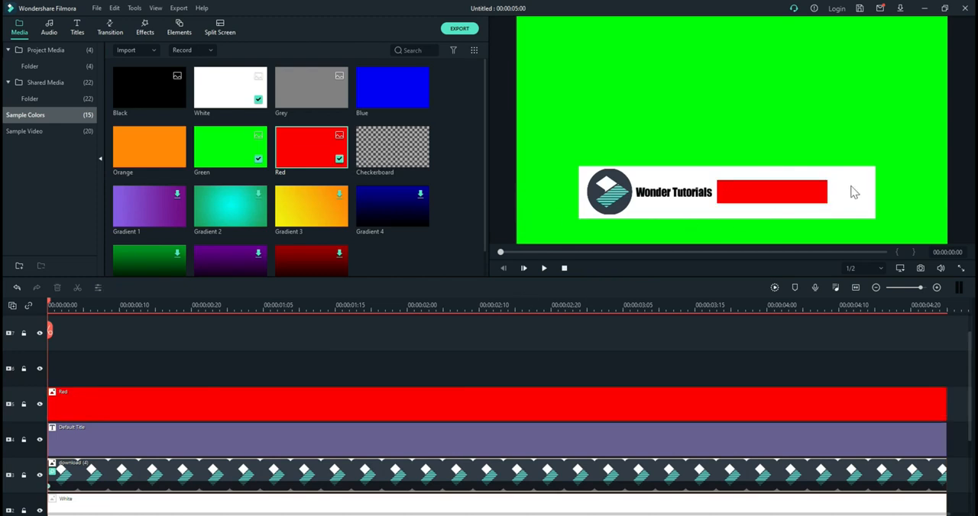
# Step: Add the Grey sample color to track 6 at the timeline start and resize it to cover the red rectangle
pyautogui.moveTo(316, 135)
pyautogui.mouseDown()
pyautogui.moveTo(260, 241)
pyautogui.moveTo(317, 143)
pyautogui.mouseUp()
pyautogui.moveTo(308, 107); pyautogui.dragTo(43, 369)
pyautogui.moveTo(530, 130); pyautogui.dragTo(716, 155)
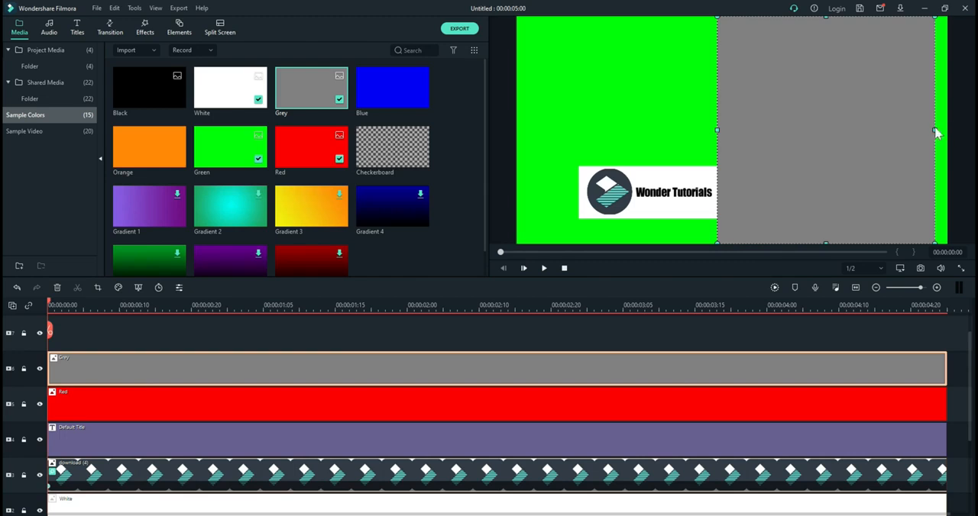
pyautogui.moveTo(936, 130); pyautogui.dragTo(830, 143)
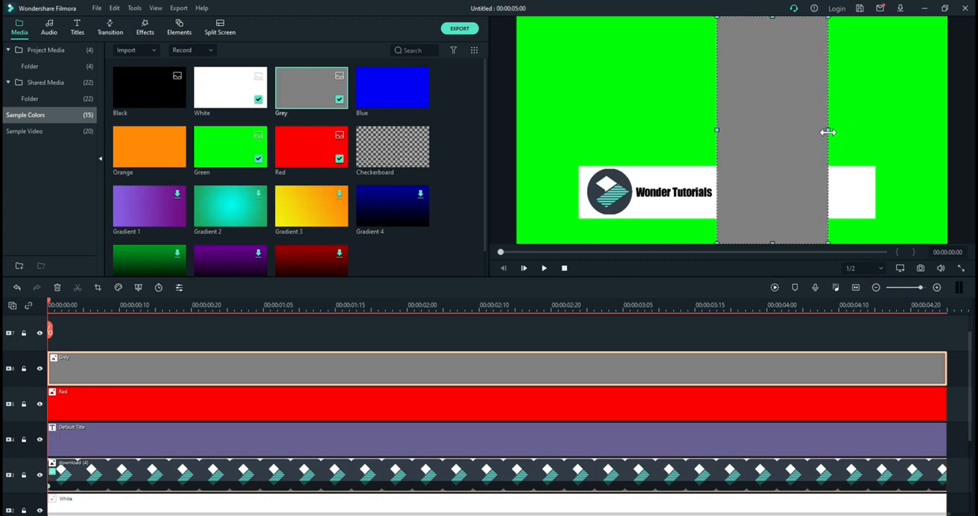
pyautogui.moveTo(826, 129); pyautogui.dragTo(827, 136)
pyautogui.moveTo(771, 242); pyautogui.dragTo(772, 203)
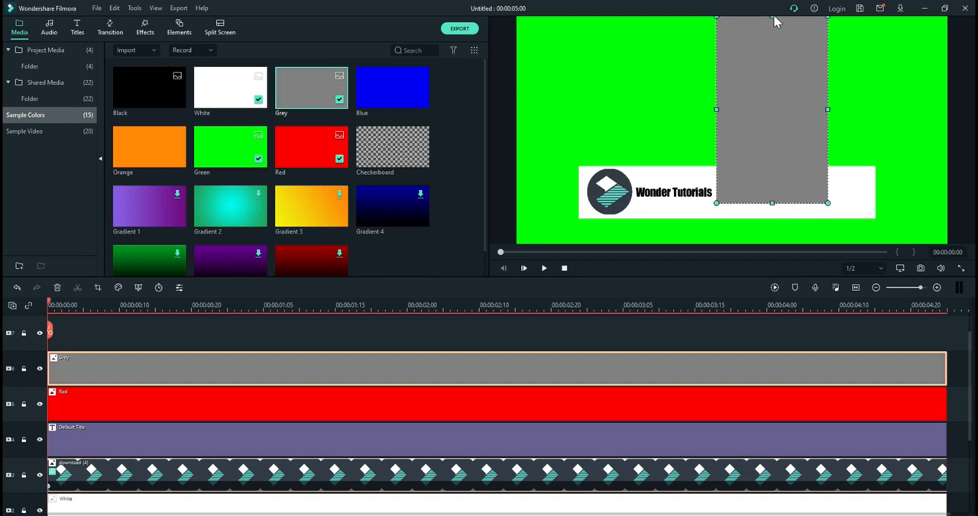
pyautogui.moveTo(772, 18); pyautogui.dragTo(766, 180)
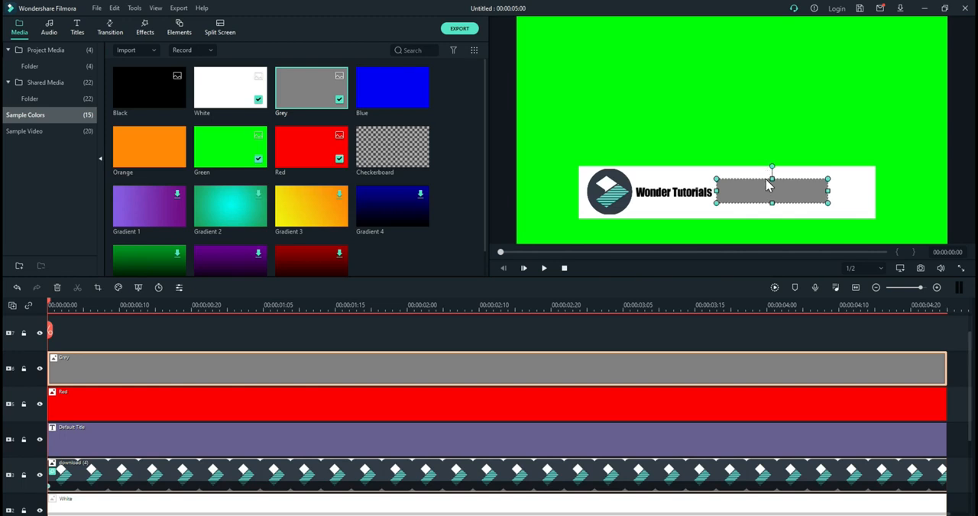
pyautogui.click(563, 339)
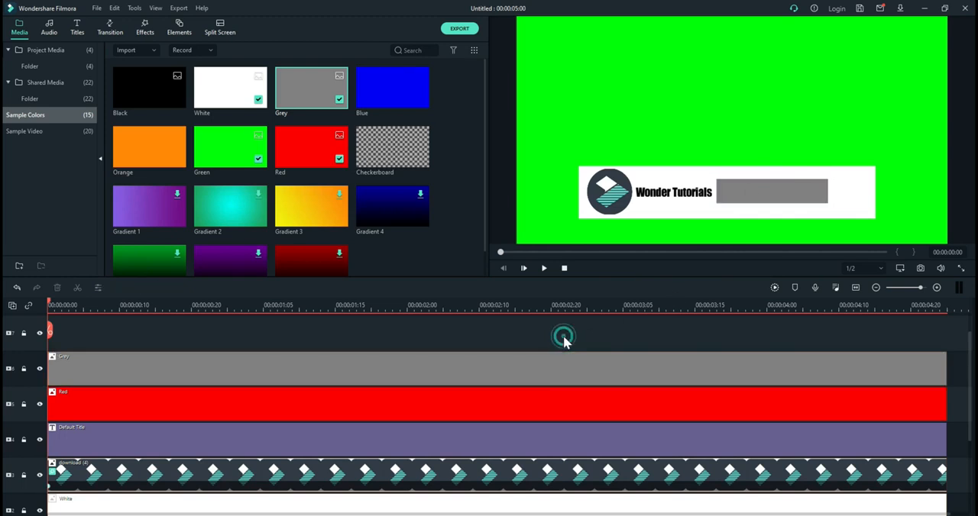
# Step: Trim the red clip to about 1.5 seconds, fill the rest of track 5 with the grey clip and preview the color change
pyautogui.click(535, 395)
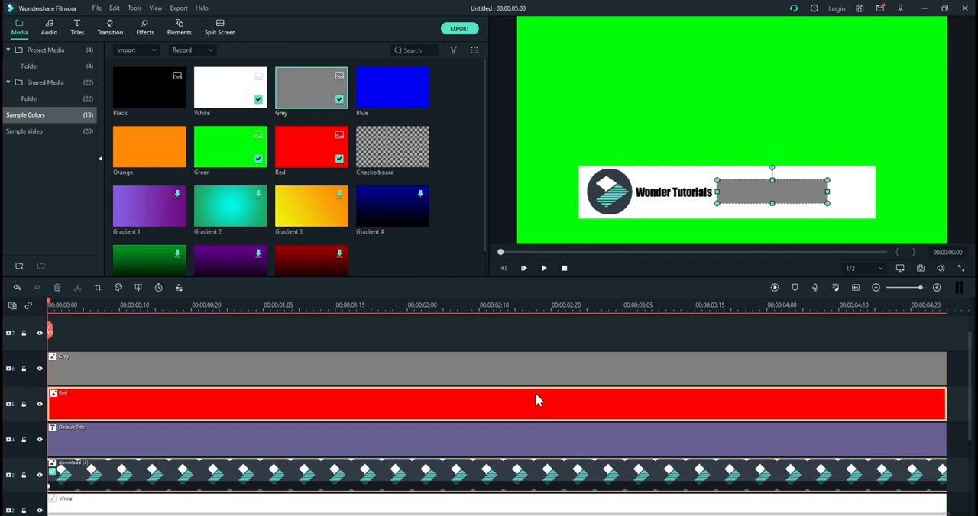
pyautogui.moveTo(945, 402); pyautogui.dragTo(326, 416)
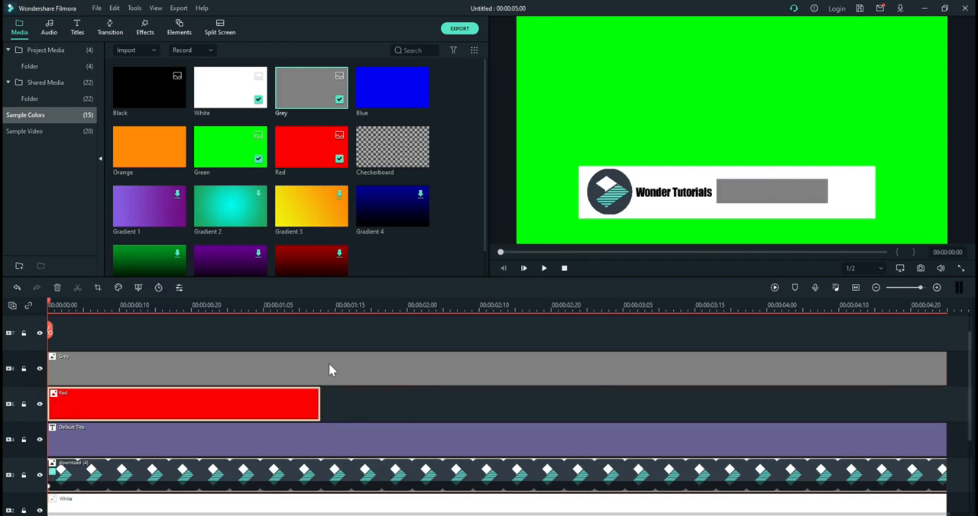
pyautogui.click(85, 364)
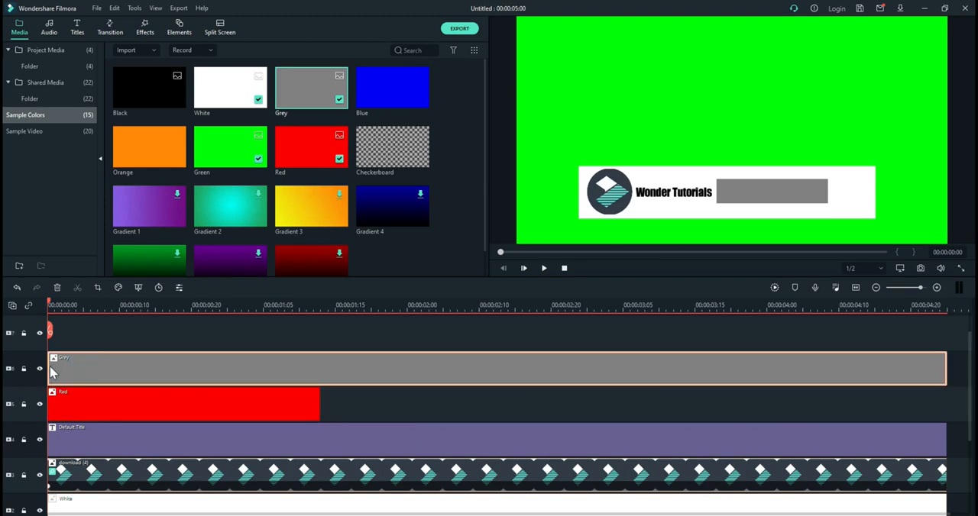
pyautogui.moveTo(51, 365); pyautogui.dragTo(626, 412)
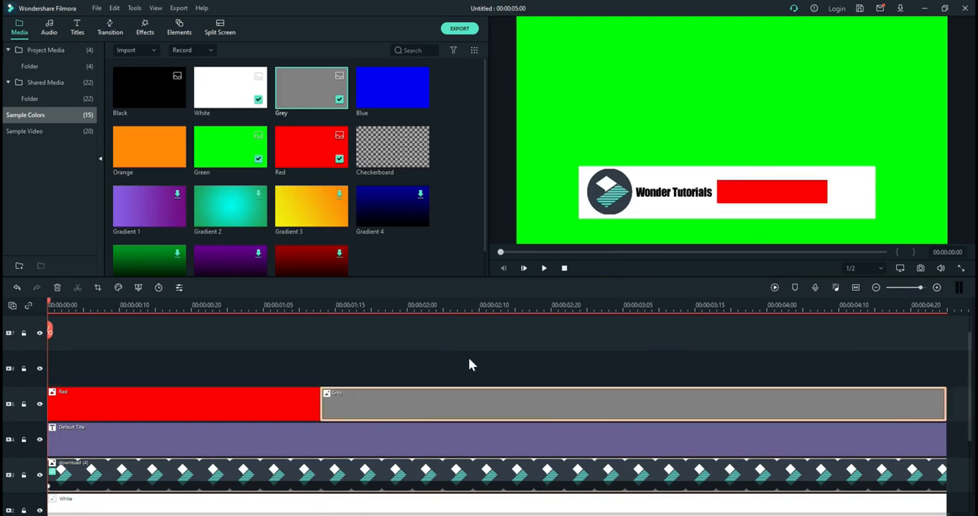
pyautogui.press('space')
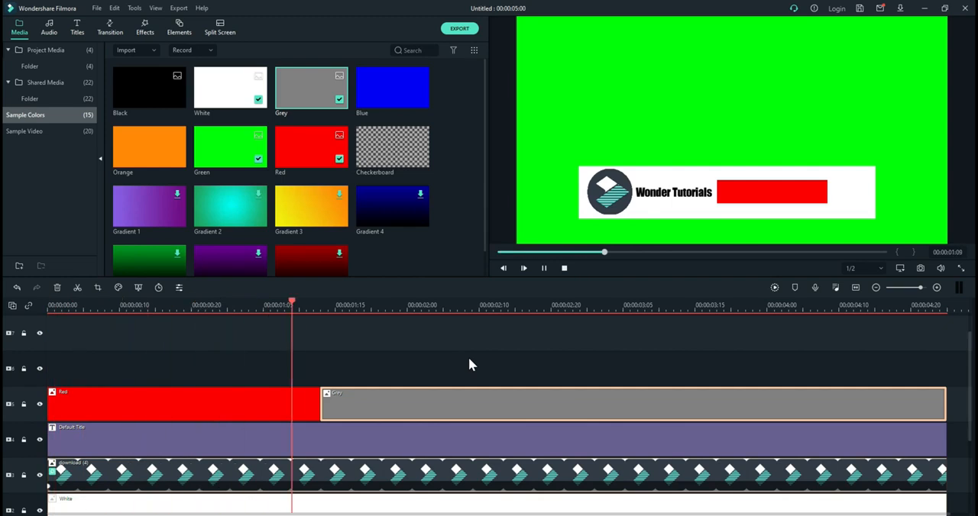
pyautogui.press('space')
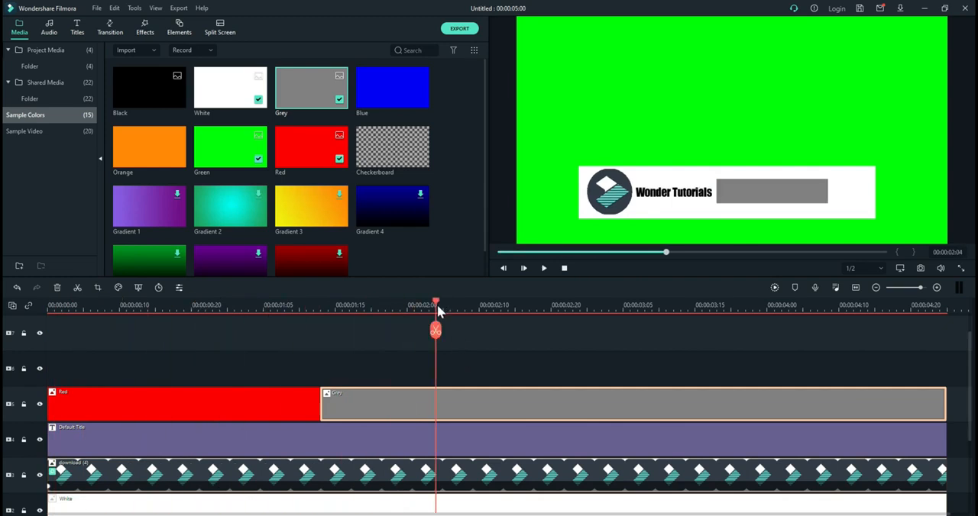
pyautogui.moveTo(436, 306); pyautogui.dragTo(86, 347)
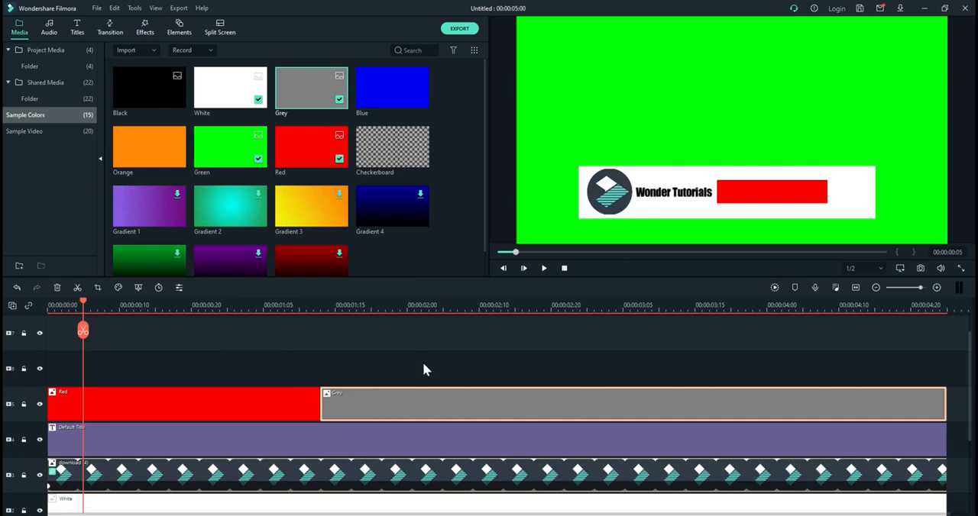
# Step: Try rounding the white bar with the Shape Mask effect and stretch the bar outward past the logo
pyautogui.scroll(-2, 245, 369)
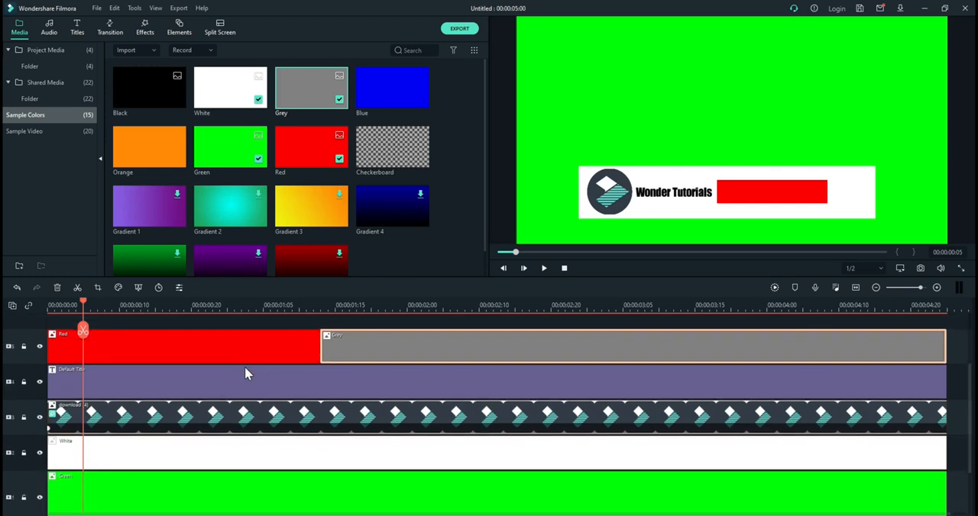
pyautogui.click(217, 462)
pyautogui.click(216, 447)
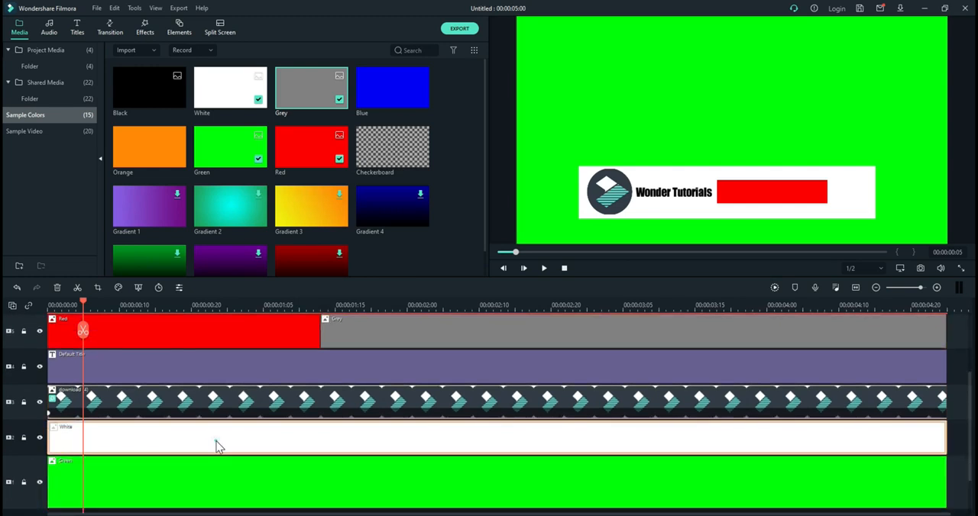
pyautogui.click(145, 29)
pyautogui.moveTo(311, 145); pyautogui.dragTo(171, 437)
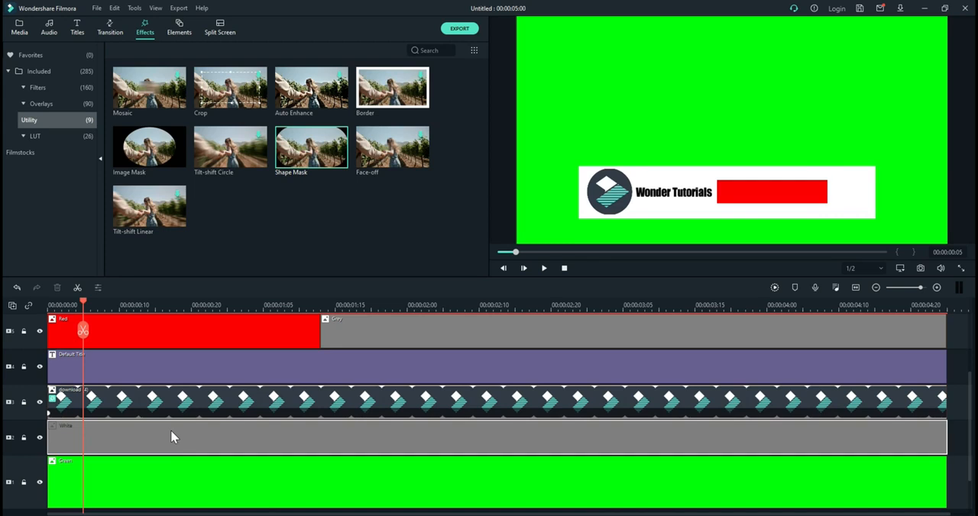
pyautogui.moveTo(170, 437); pyautogui.dragTo(174, 437)
pyautogui.click(667, 176)
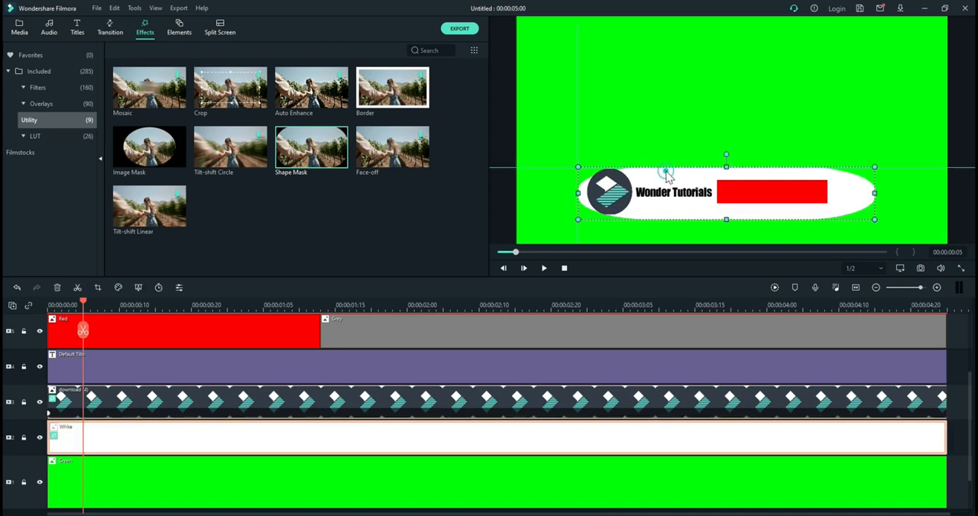
pyautogui.moveTo(577, 192)
pyautogui.mouseDown()
pyautogui.moveTo(541, 191)
pyautogui.moveTo(562, 194)
pyautogui.mouseUp()
# Step: Delete the masked white bar clip from track 2 and bring up the sample colors
pyautogui.rightClick(297, 443)
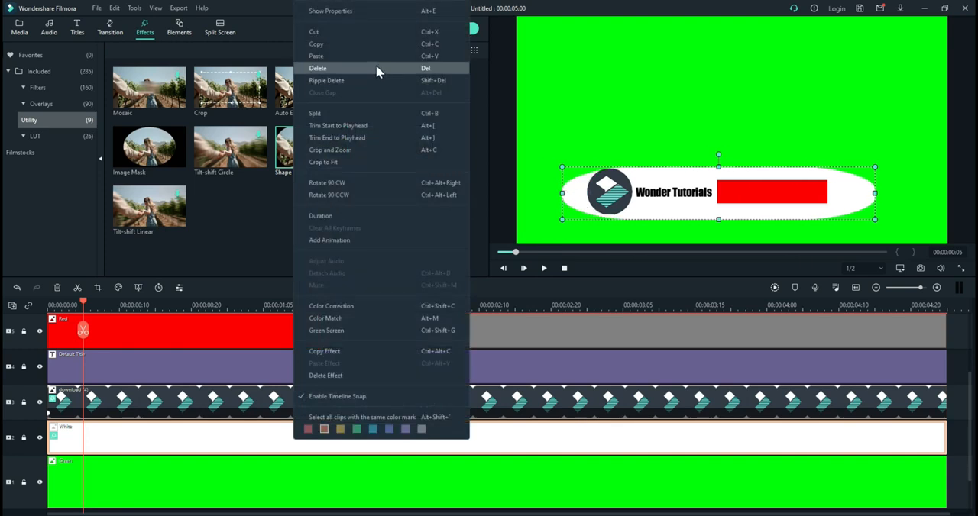
pyautogui.click(375, 68)
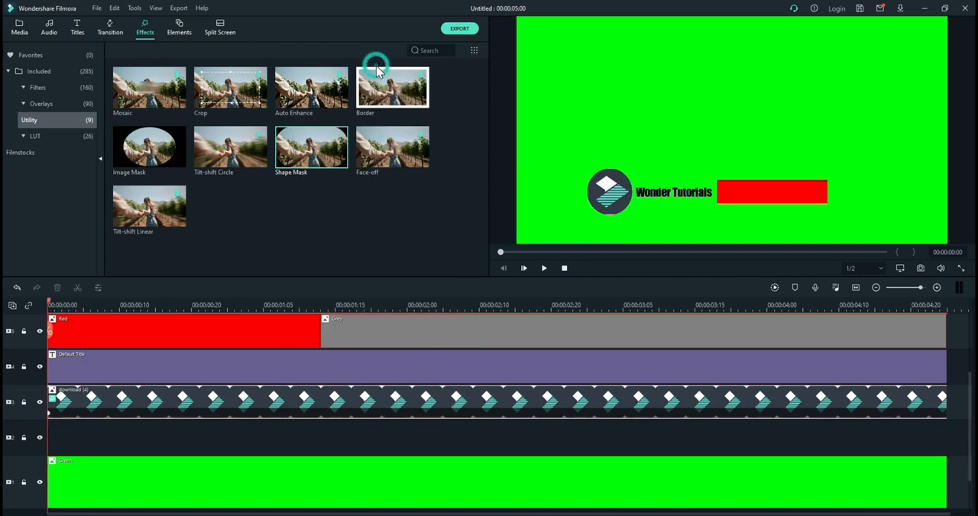
pyautogui.click(20, 31)
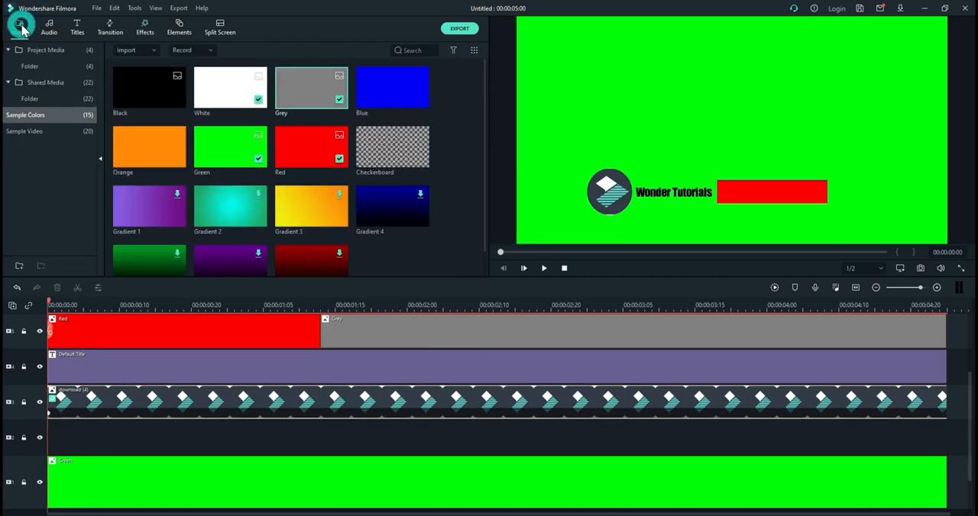
# Step: Undo the white clip's deletion, its Shape Mask and the grey clip's placement on track 5
pyautogui.click(17, 289)
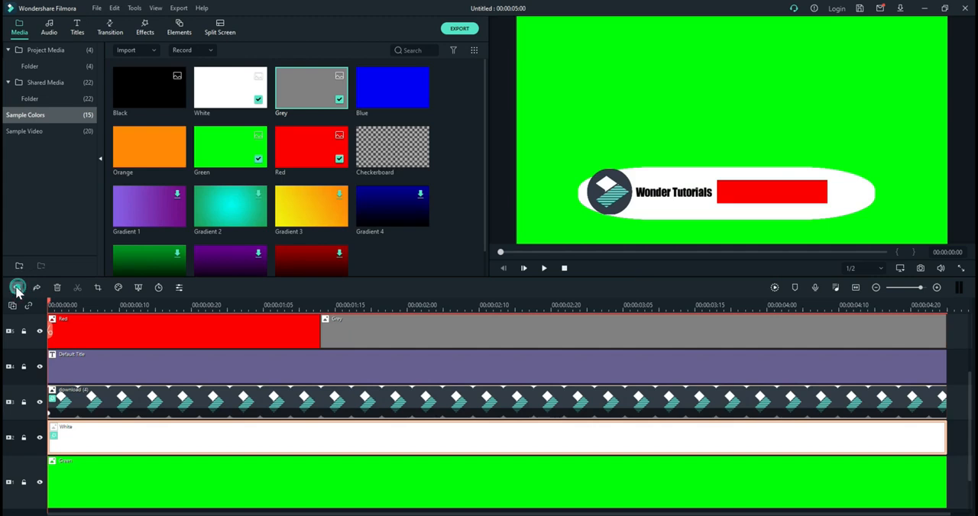
pyautogui.click(17, 289)
pyautogui.click(16, 289)
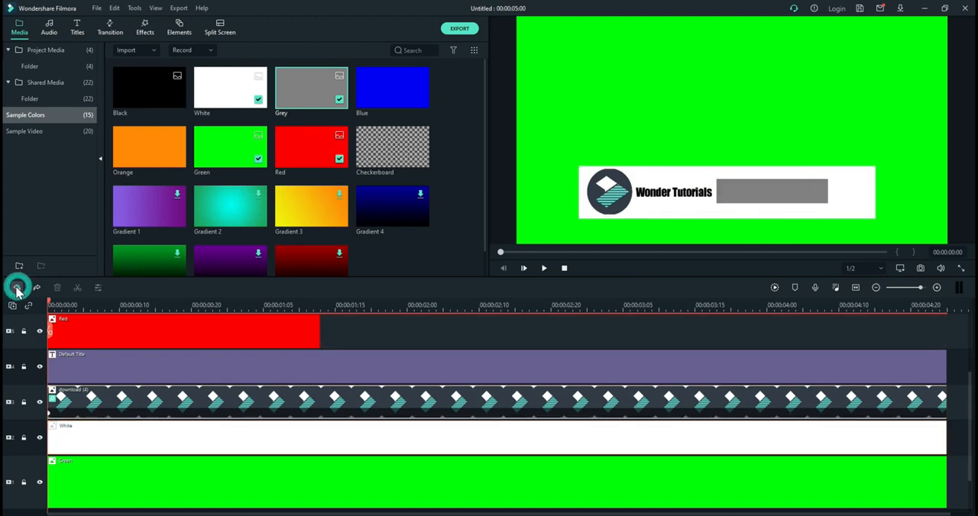
# Step: Redo the placement of the grey clip on track 5
pyautogui.click(36, 289)
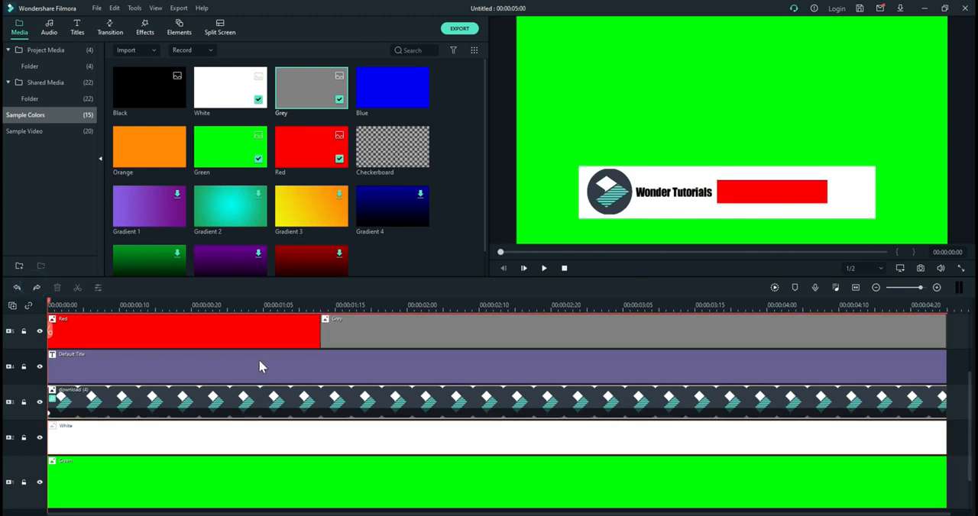
pyautogui.scroll(3, 326, 391)
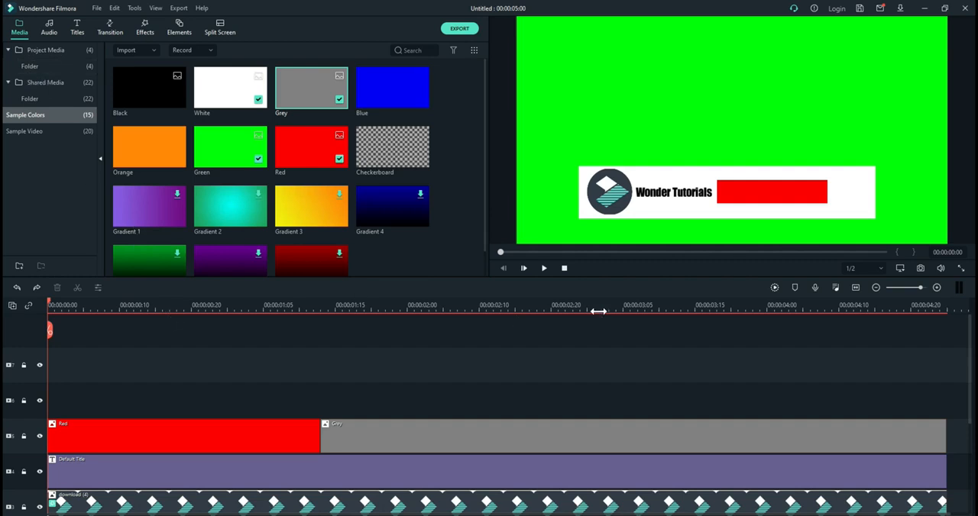
pyautogui.scroll(-5, 598, 312)
pyautogui.scroll(2, 599, 311)
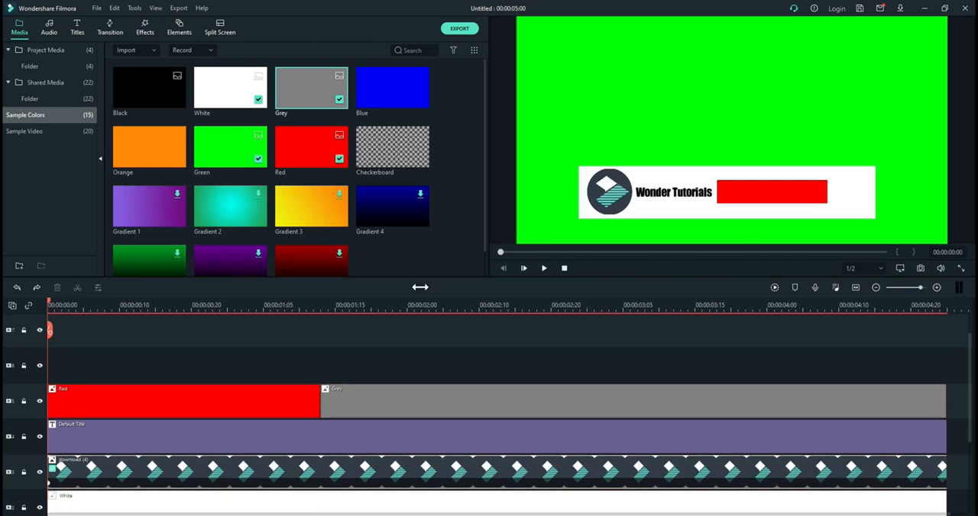
# Step: Add a Default Title across track 6 and divide it where the red clip meets the grey clip
pyautogui.click(78, 28)
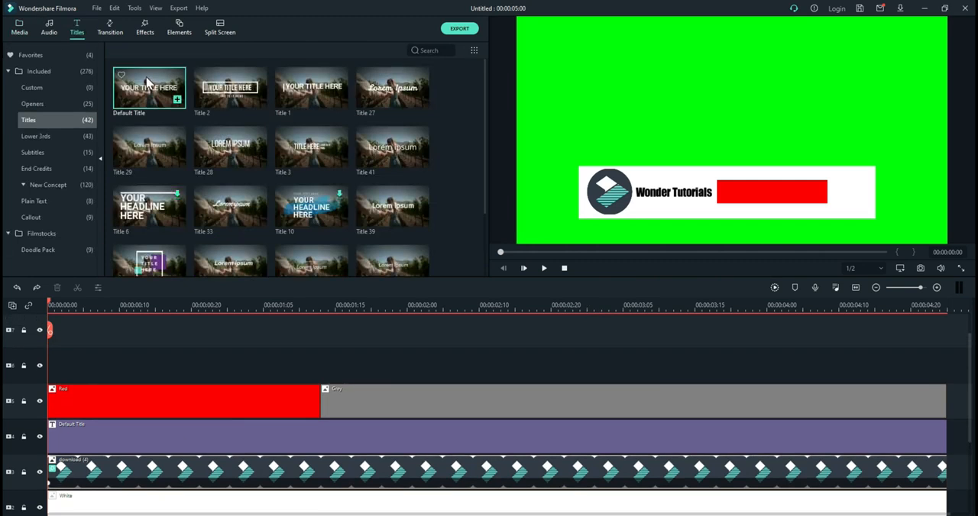
pyautogui.moveTo(149, 81); pyautogui.dragTo(49, 367)
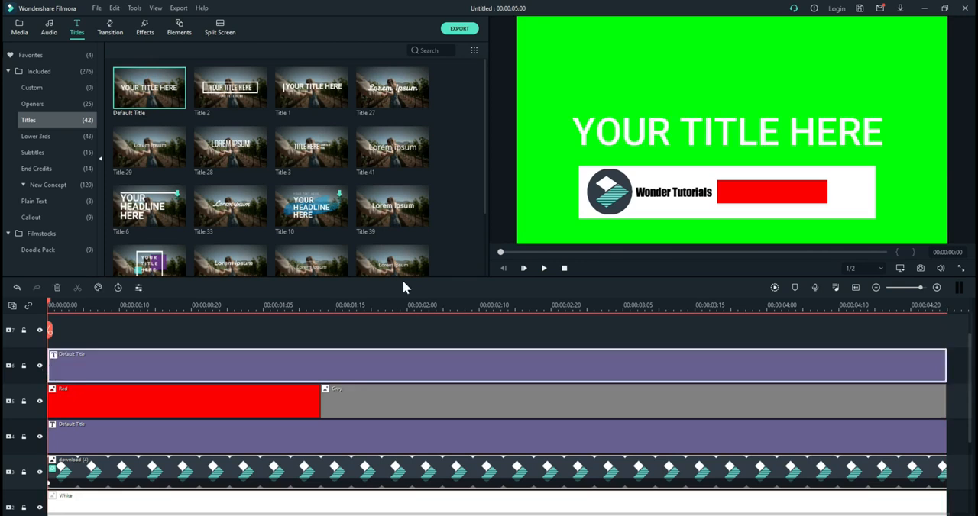
pyautogui.click(321, 308)
pyautogui.click(320, 327)
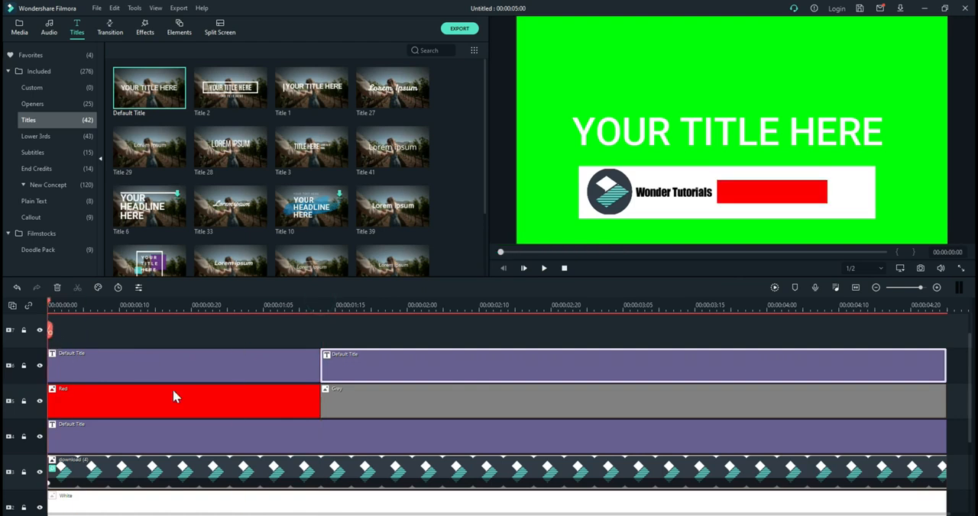
# Step: Replace the text of the title above the red clip with SUBSCRIBE
pyautogui.click(175, 310)
pyautogui.doubleClick(693, 122)
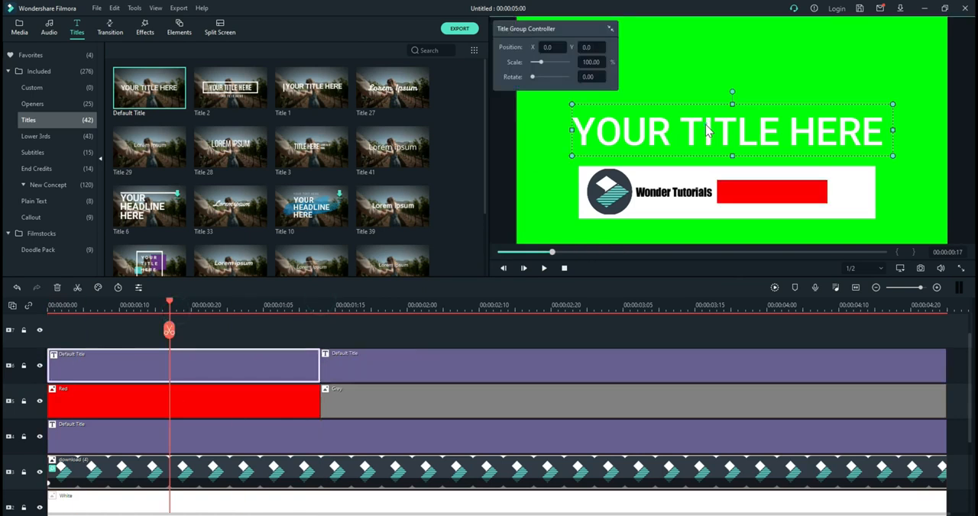
pyautogui.click(345, 117)
pyautogui.press('BackSpace')
pyautogui.press('BackSpace')
pyautogui.press('BackSpace')
pyautogui.press('BackSpace')
pyautogui.press('BackSpace')
pyautogui.press('BackSpace')
pyautogui.press('BackSpace')
pyautogui.press('BackSpace')
pyautogui.press('BackSpace')
pyautogui.press('BackSpace')
pyautogui.press('BackSpace')
pyautogui.press('BackSpace')
pyautogui.press('BackSpace')
pyautogui.press('BackSpace')
pyautogui.press('BackSpace')
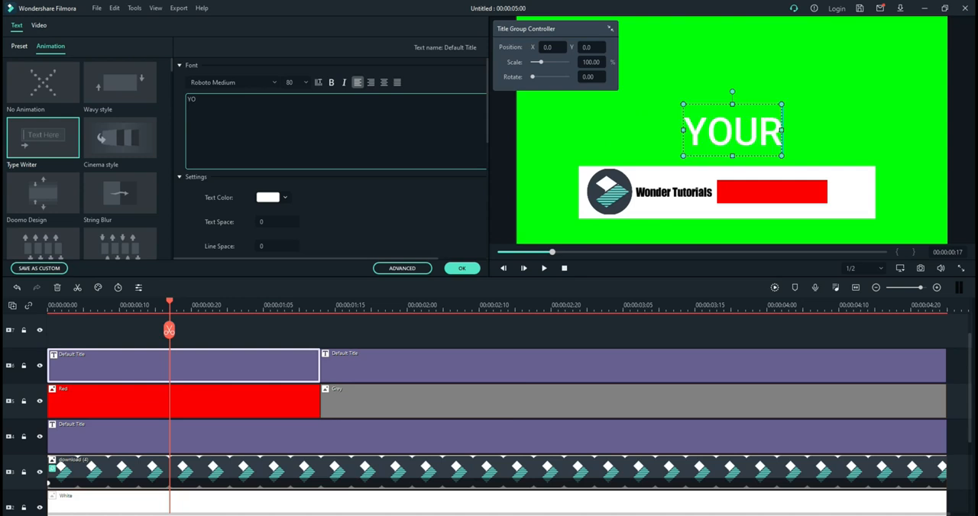
pyautogui.press('capslock')
pyautogui.write('SUBSCRIBE')
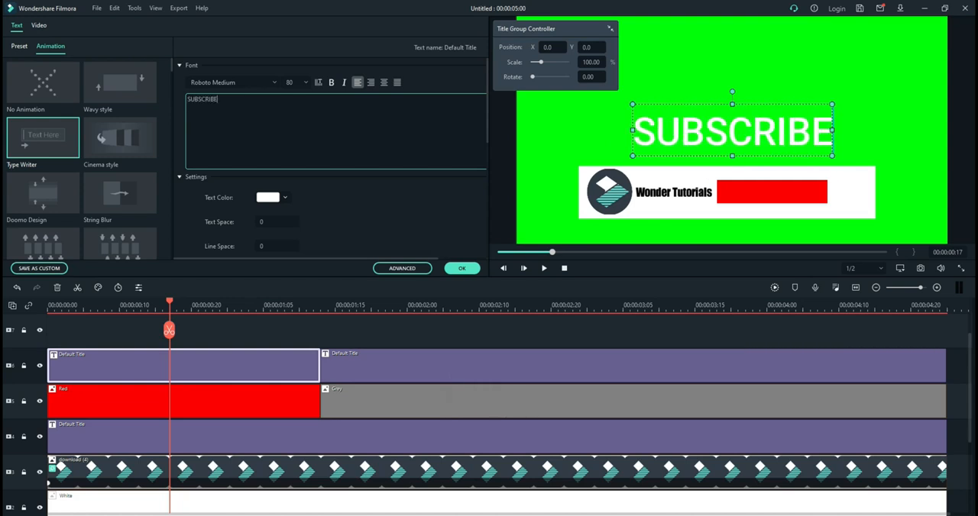
pyautogui.press('capslock')
# Step: Set the SUBSCRIBE title's font to Impact and apply the text settings
pyautogui.click(203, 83)
pyautogui.write('impact')
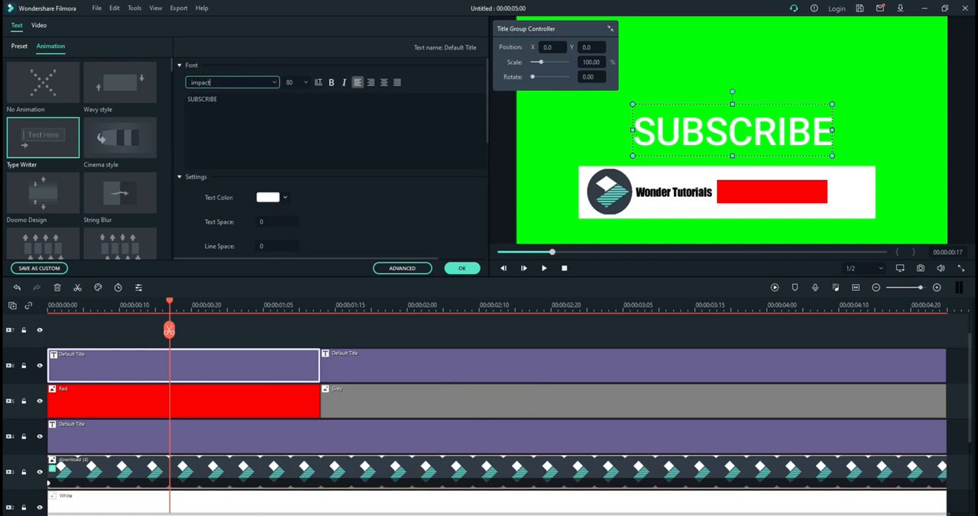
pyautogui.press('Return')
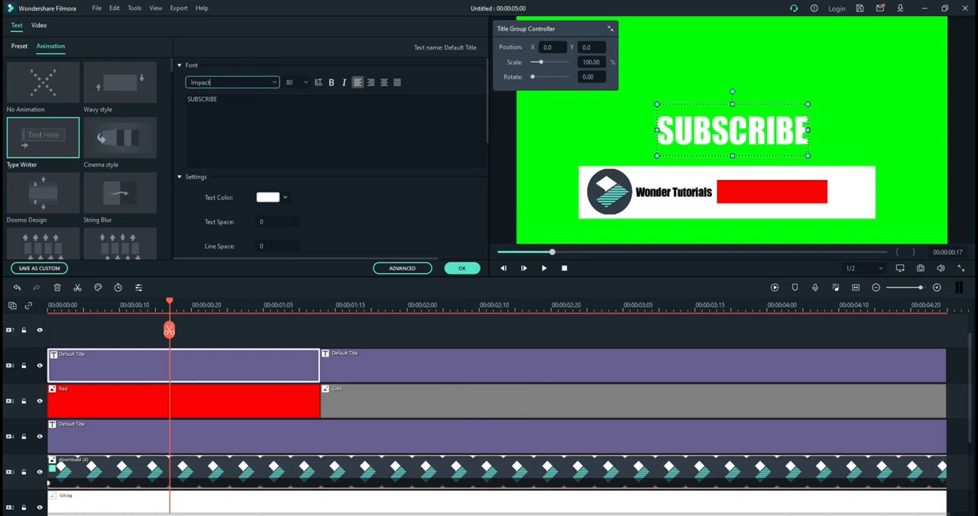
pyautogui.click(459, 266)
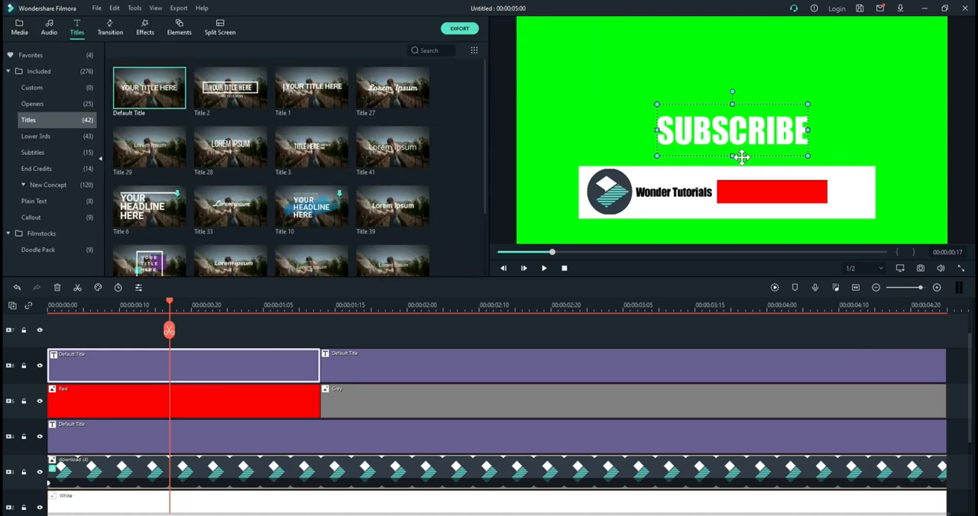
# Step: Shrink the SUBSCRIBE title and center it on the red button, widening it slightly to fit
pyautogui.click(730, 154)
pyautogui.moveTo(730, 157); pyautogui.dragTo(733, 120)
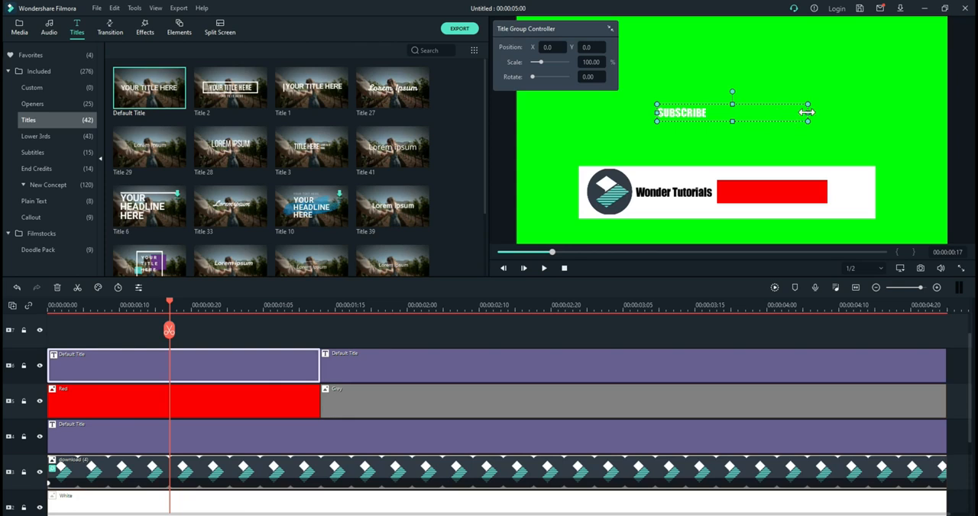
pyautogui.moveTo(730, 122); pyautogui.dragTo(730, 128)
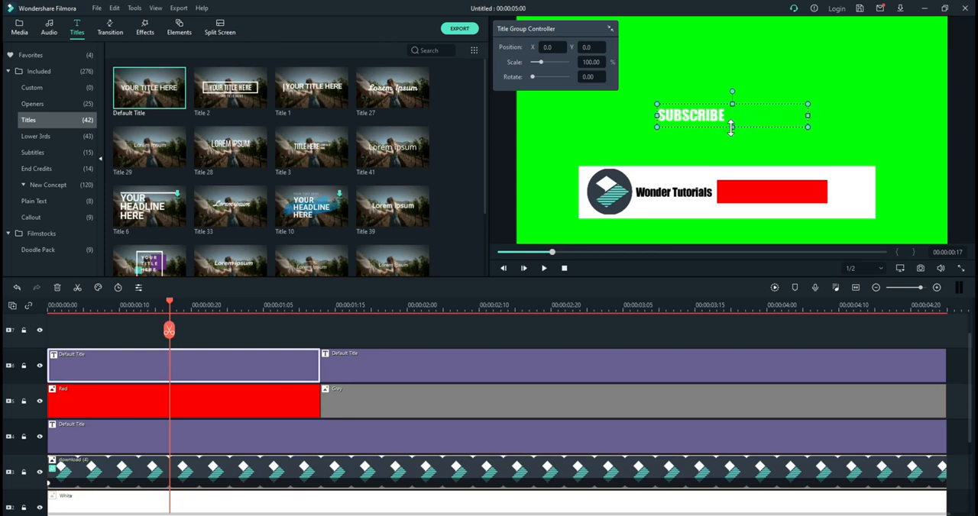
pyautogui.moveTo(805, 113); pyautogui.dragTo(781, 191)
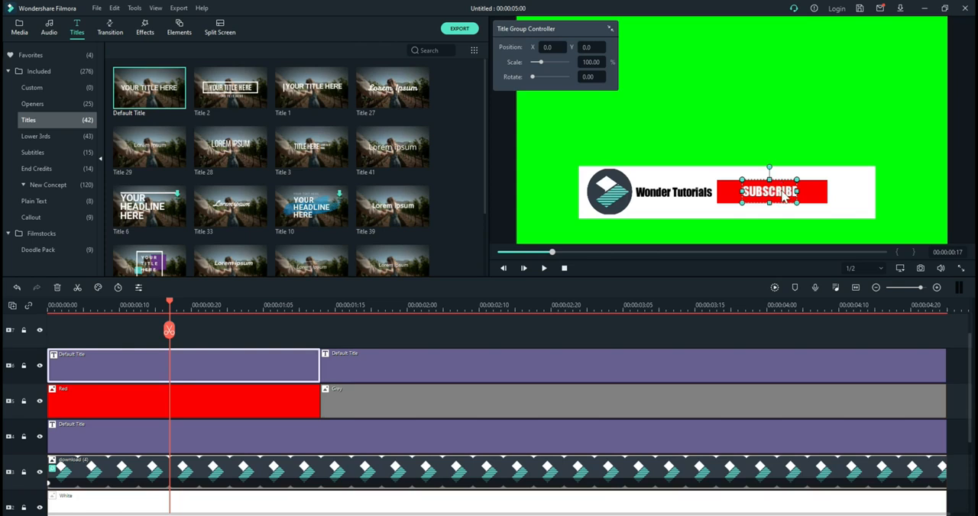
pyautogui.moveTo(741, 192); pyautogui.dragTo(733, 191)
pyautogui.moveTo(798, 192); pyautogui.dragTo(804, 191)
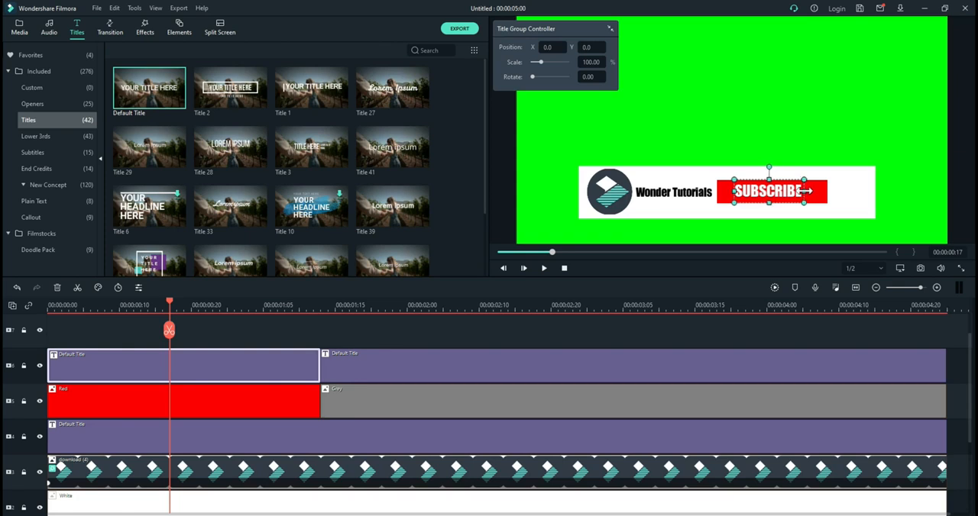
pyautogui.click(494, 191)
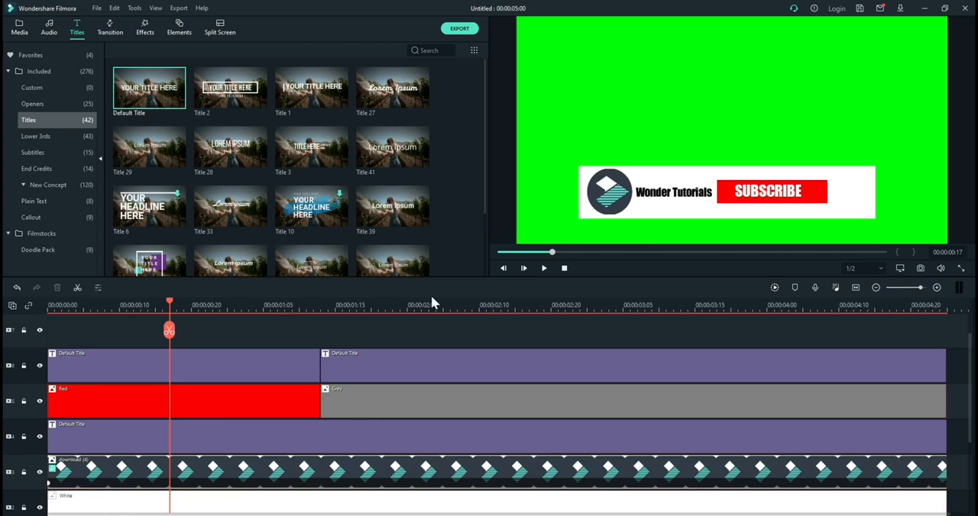
# Step: Check the text settings of the SUBSCRIBE title
pyautogui.click(257, 375)
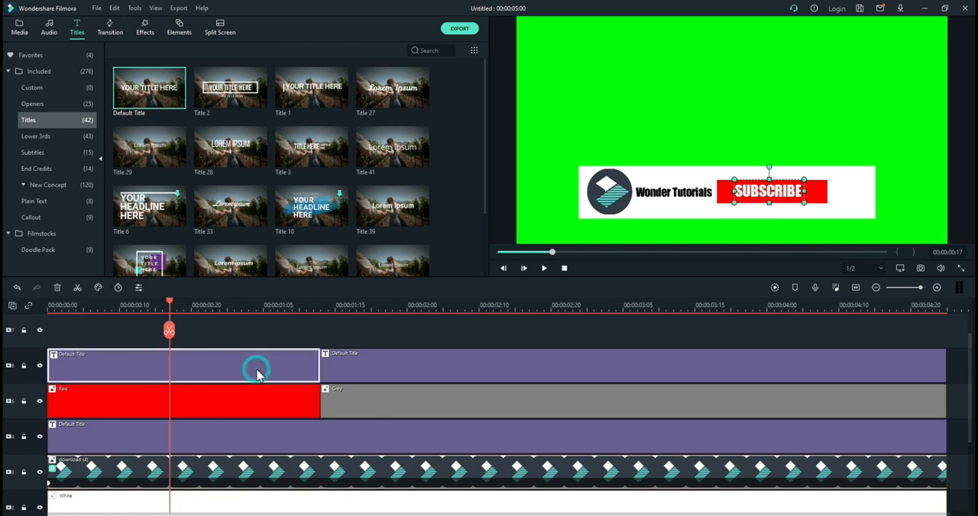
pyautogui.doubleClick(767, 191)
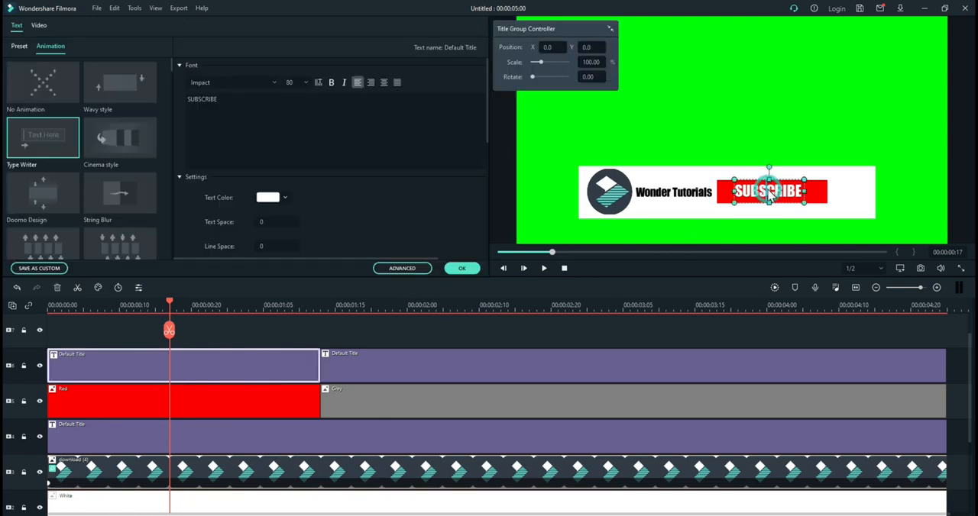
pyautogui.click(462, 269)
# Step: Replace the text of the title above the grey clip with SUBSCRIBED
pyautogui.click(485, 307)
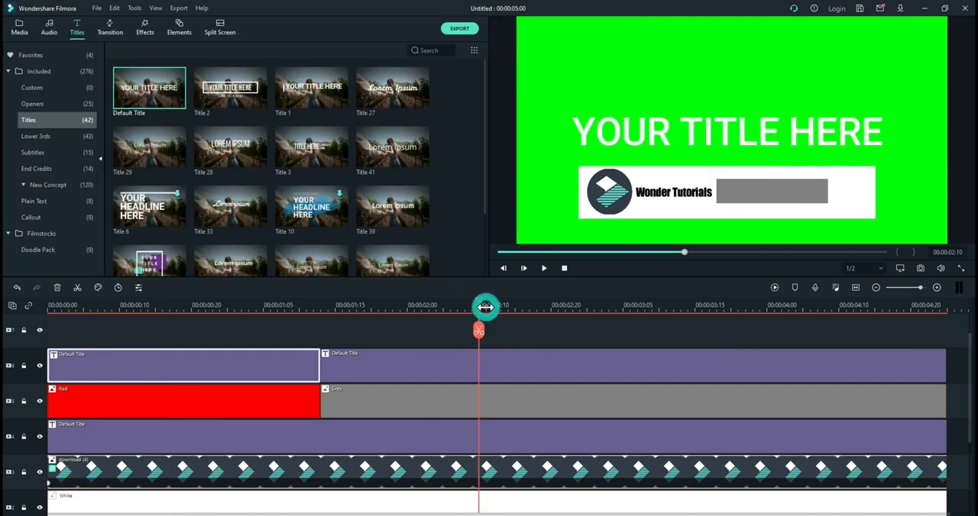
pyautogui.doubleClick(739, 139)
pyautogui.click(430, 124)
pyautogui.press('BackSpace')
pyautogui.press('BackSpace')
pyautogui.press('BackSpace')
pyautogui.press('BackSpace')
pyautogui.press('BackSpace')
pyautogui.press('BackSpace')
pyautogui.press('BackSpace')
pyautogui.press('BackSpace')
pyautogui.press('BackSpace')
pyautogui.press('BackSpace')
pyautogui.press('BackSpace')
pyautogui.press('BackSpace')
pyautogui.press('BackSpace')
pyautogui.press('BackSpace')
pyautogui.press('BackSpace')
pyautogui.press('BackSpace')
pyautogui.press('capslock')
pyautogui.write('S')
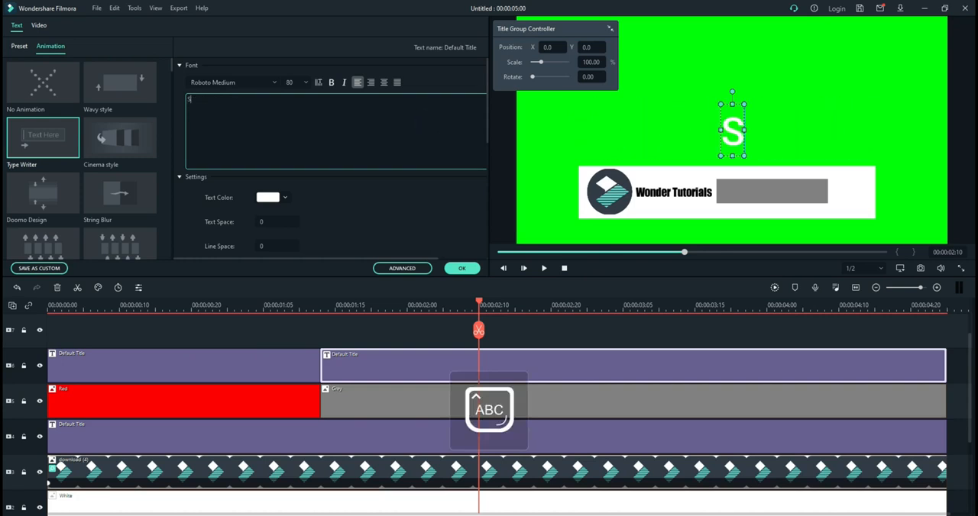
pyautogui.write('UBSCRIBED')
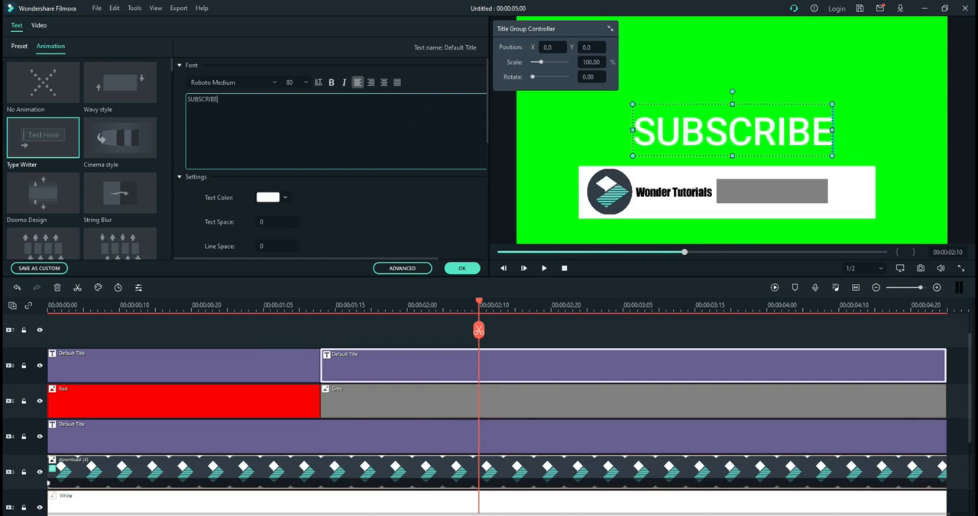
# Step: Try to change the SUBSCRIBED title's font to Impact
pyautogui.click(257, 82)
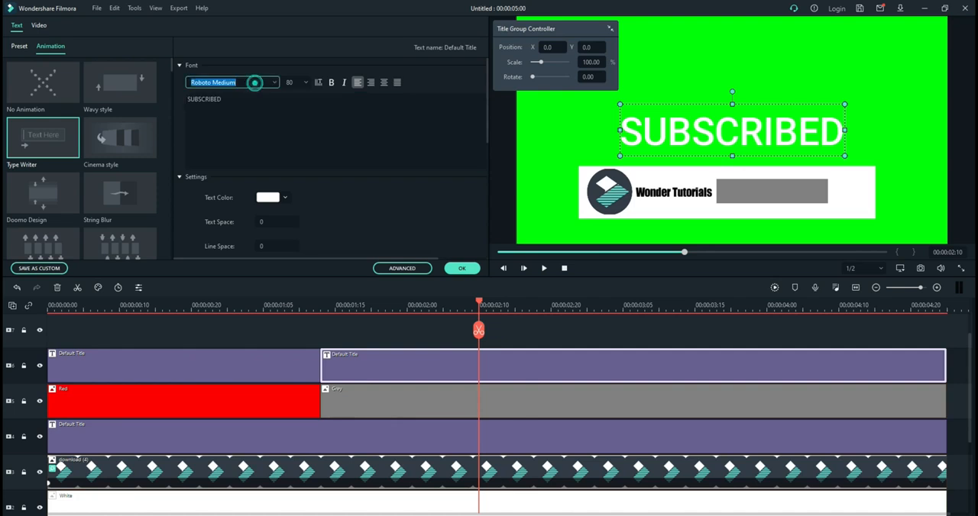
pyautogui.press('capslock')
pyautogui.write('impact')
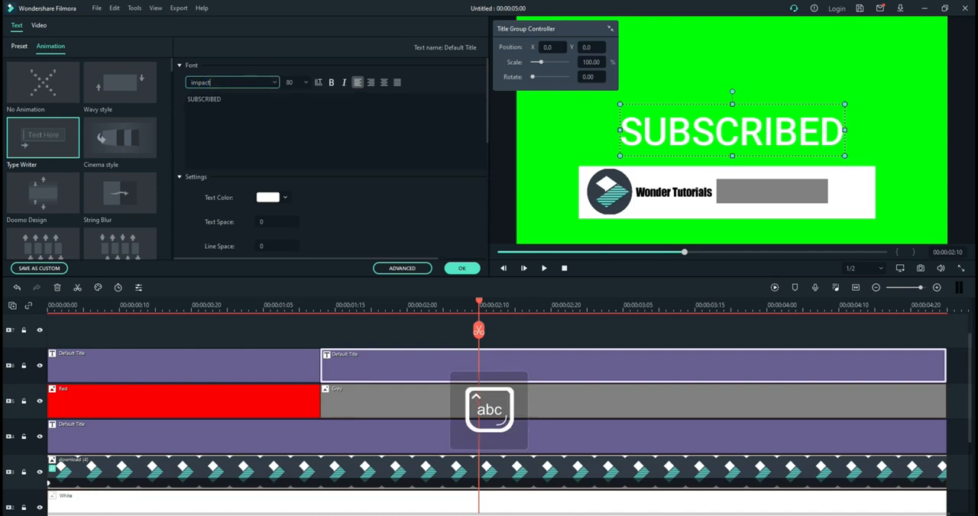
pyautogui.click(462, 268)
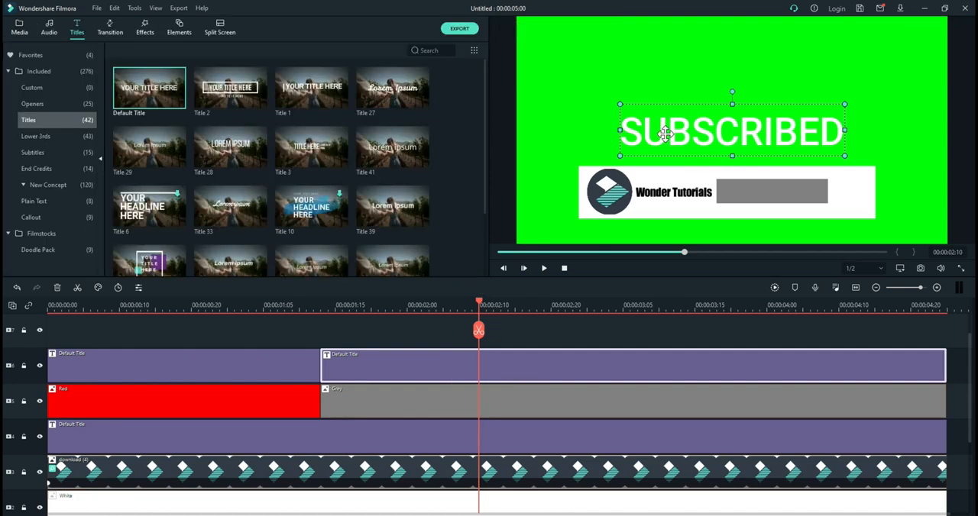
# Step: Reopen the SUBSCRIBED title's text settings and set its font to Impact
pyautogui.doubleClick(726, 133)
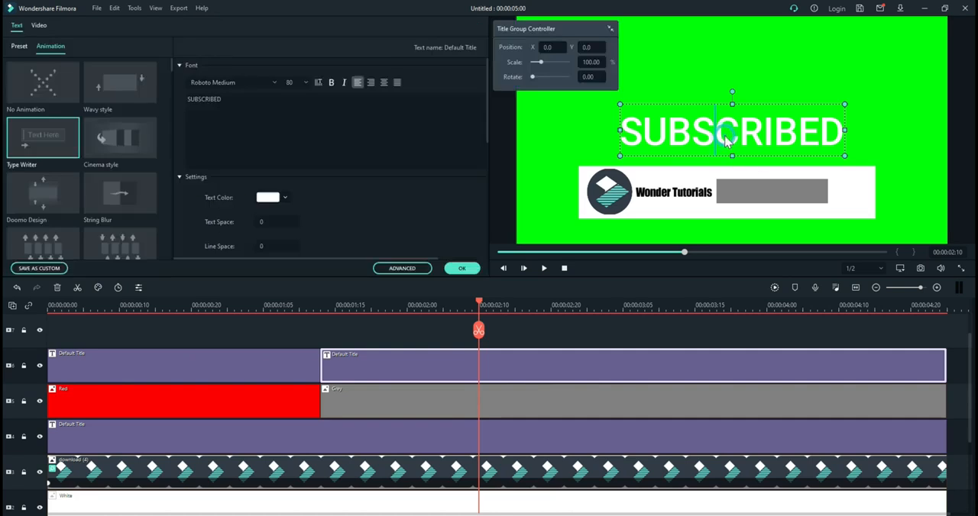
pyautogui.click(251, 81)
pyautogui.write('impact')
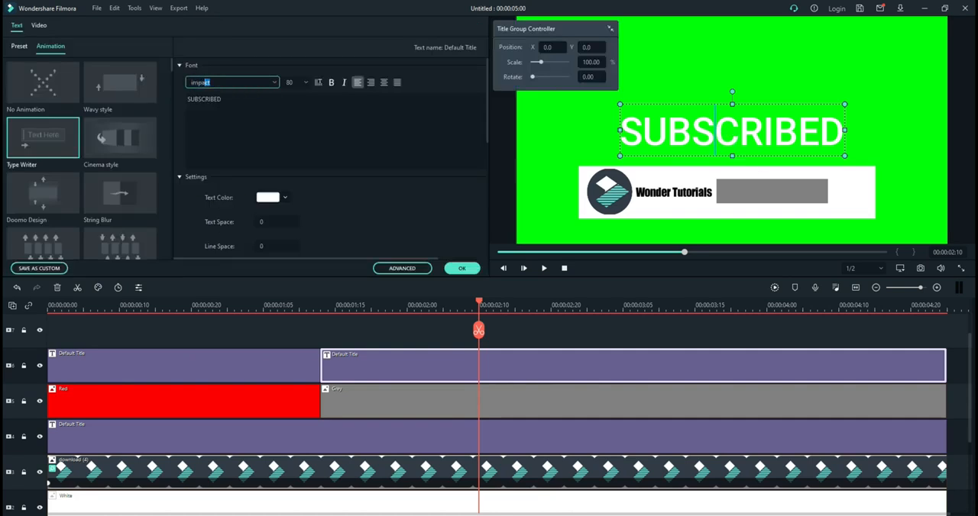
pyautogui.press('Return')
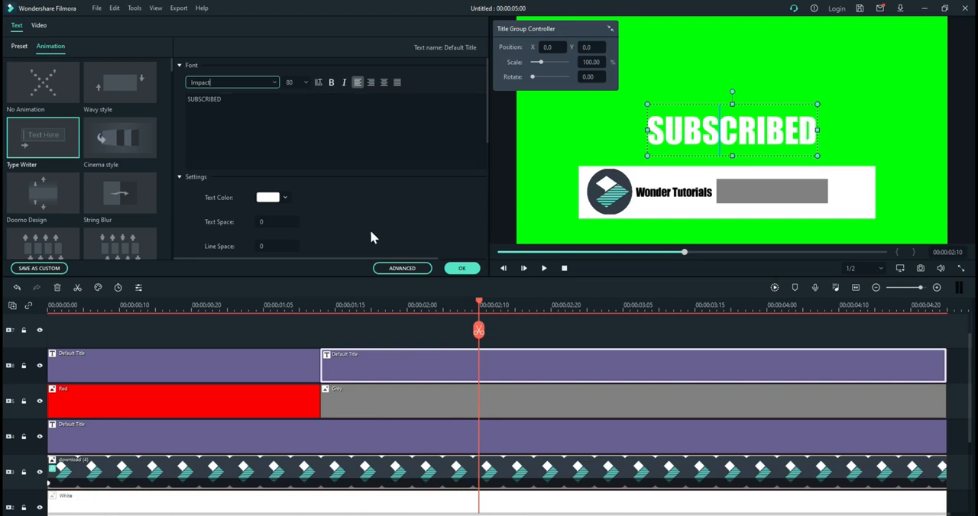
pyautogui.click(462, 268)
# Step: Shrink the SUBSCRIBED title and center it on the grey button
pyautogui.moveTo(731, 154); pyautogui.dragTo(729, 133)
pyautogui.moveTo(815, 119); pyautogui.dragTo(788, 191)
pyautogui.click(495, 213)
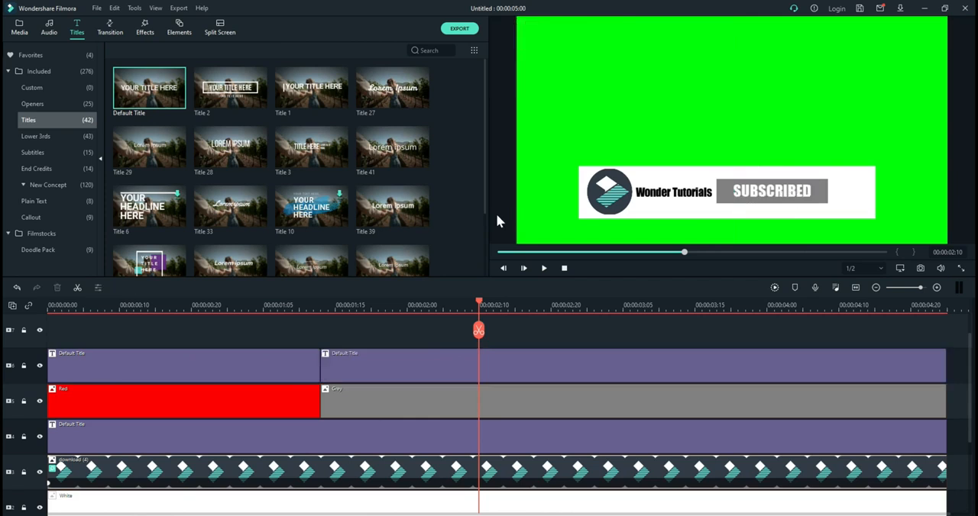
# Step: Preview the button's switch from SUBSCRIBE to SUBSCRIBED from the start, then return the playhead to the beginning
pyautogui.moveTo(479, 304); pyautogui.dragTo(4, 321)
pyautogui.press('space')
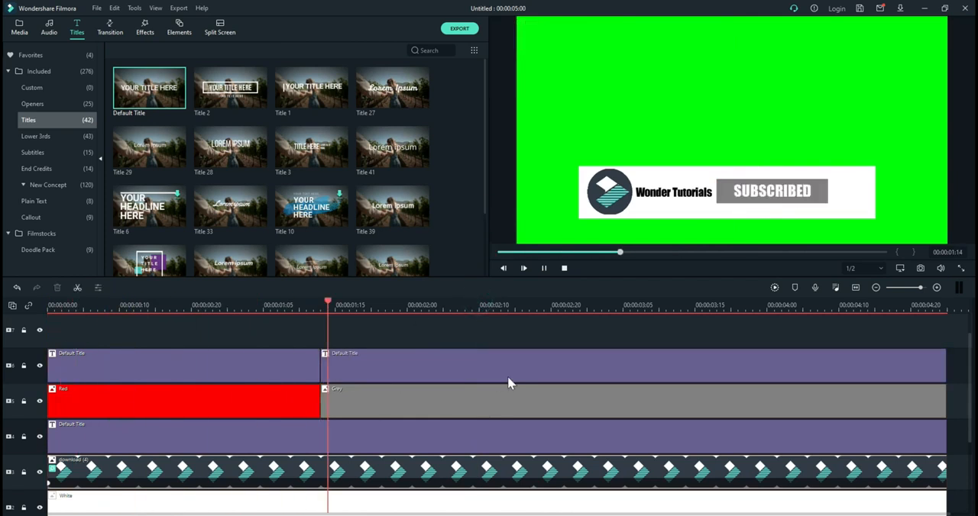
pyautogui.press('space')
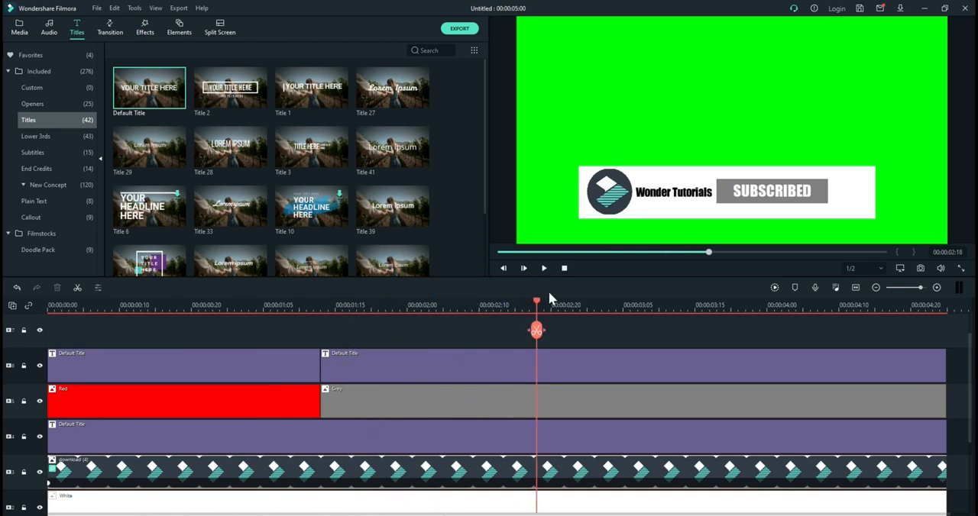
pyautogui.moveTo(537, 308); pyautogui.dragTo(4, 385)
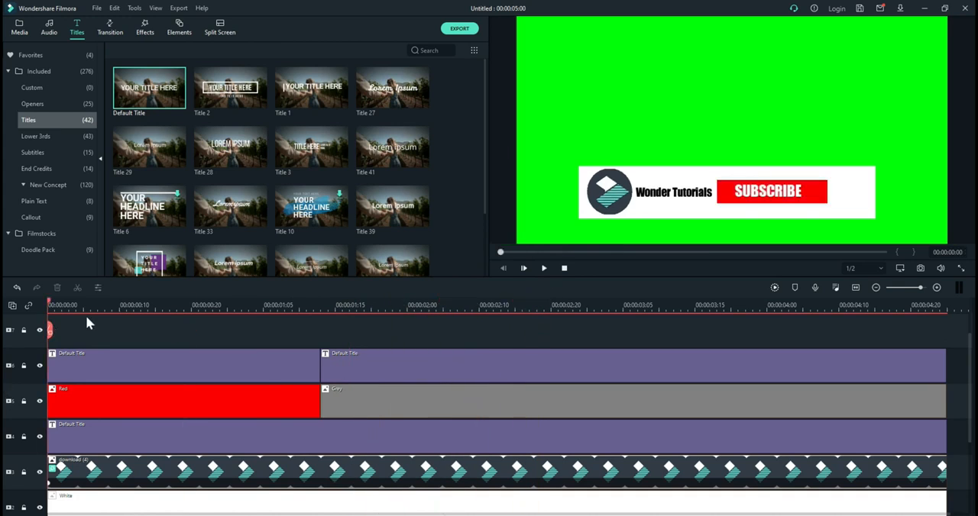
# Step: Move the two button titles and the red and grey clips up one track and bring up the media library
pyautogui.moveTo(82, 337); pyautogui.dragTo(519, 395)
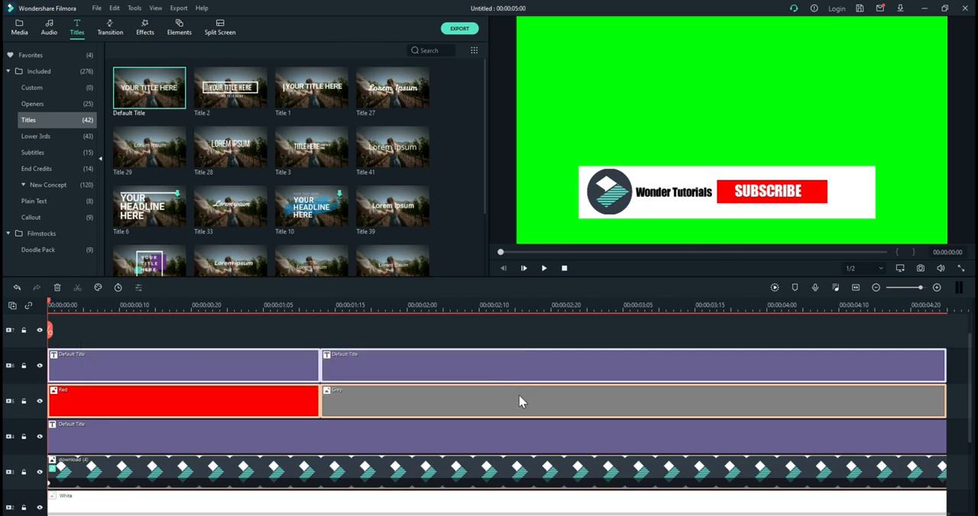
pyautogui.moveTo(499, 360); pyautogui.dragTo(502, 328)
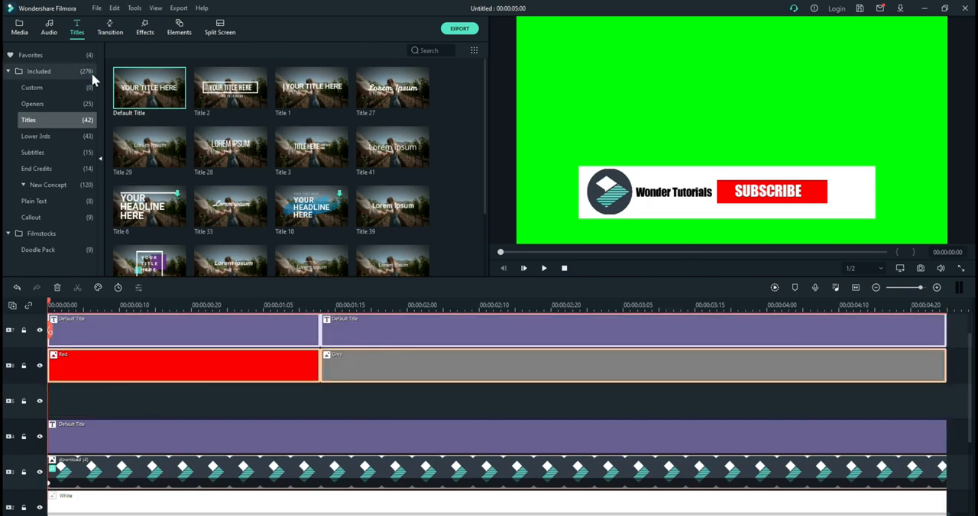
pyautogui.click(23, 28)
pyautogui.click(380, 398)
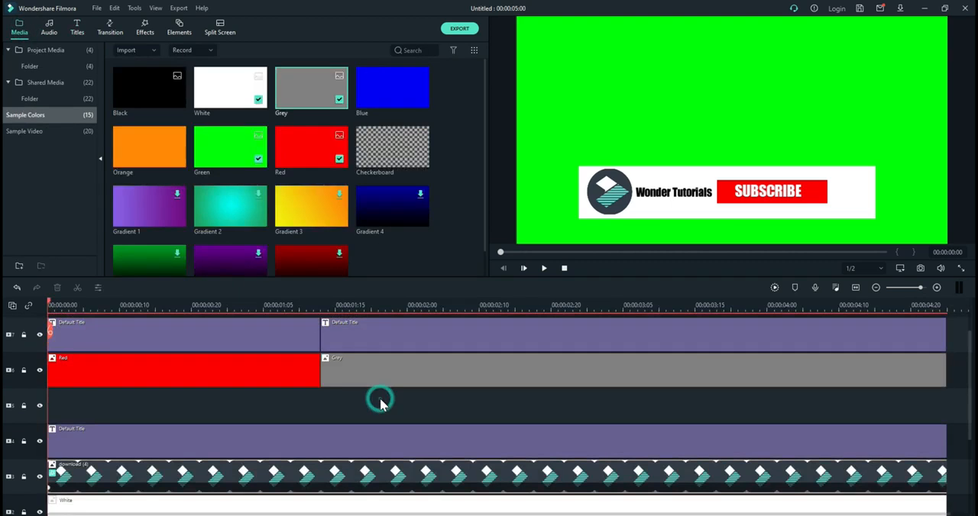
# Step: Move the two button titles and the color clips back down to tracks 6 and 5
pyautogui.scroll(1, 382, 403)
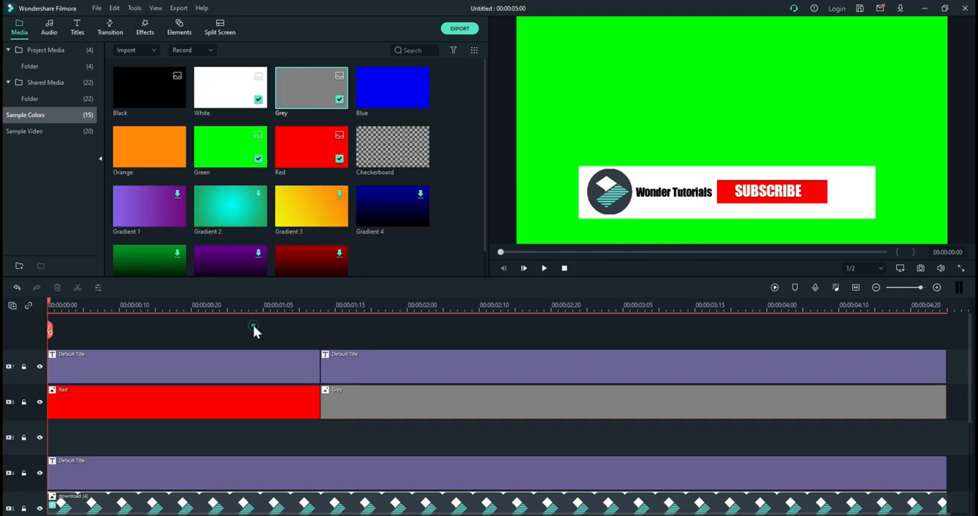
pyautogui.moveTo(253, 325); pyautogui.dragTo(439, 435)
pyautogui.moveTo(411, 381); pyautogui.dragTo(410, 406)
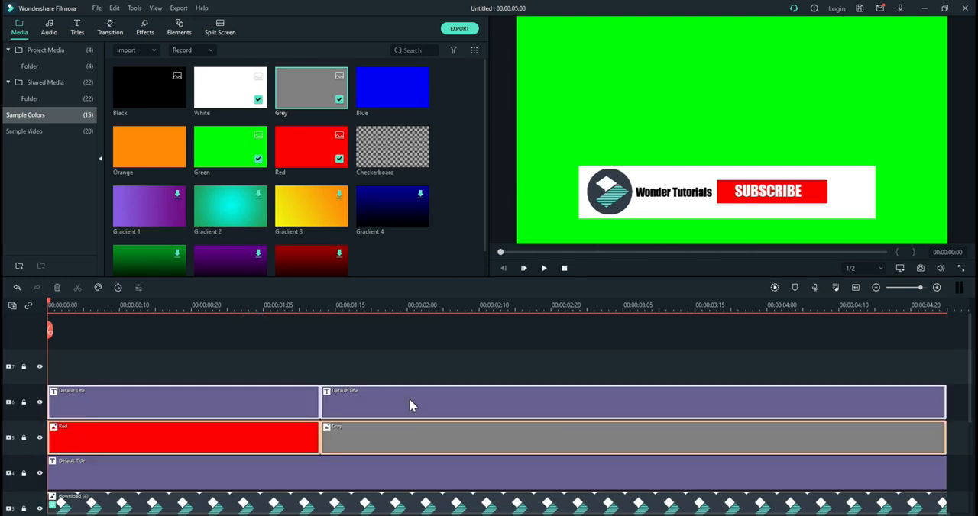
pyautogui.click(288, 342)
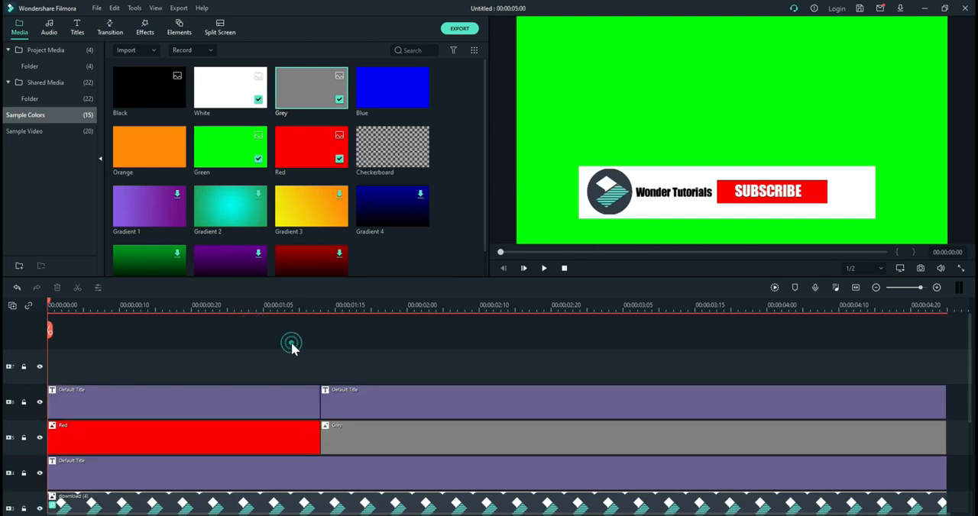
# Step: Add the mouse arrow image from the project folder to track 7 and place it small beside the white bar's lower-left corner
pyautogui.click(50, 66)
pyautogui.moveTo(222, 84); pyautogui.dragTo(44, 374)
pyautogui.click(768, 95)
pyautogui.moveTo(619, 241); pyautogui.dragTo(562, 219)
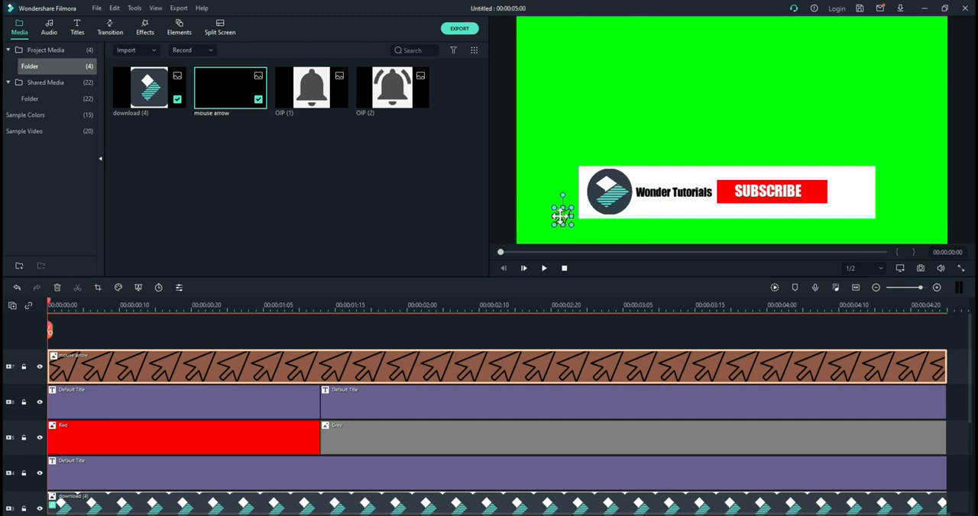
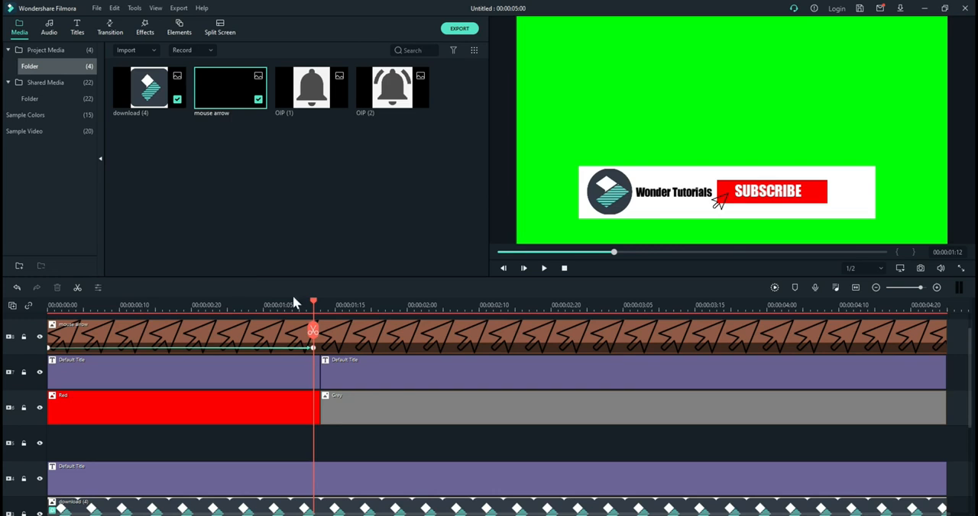
# Step: Add the OIP (1) bell image to track 5 from the start of the grey clip and trim it to about one second
pyautogui.moveTo(294, 113); pyautogui.dragTo(321, 447)
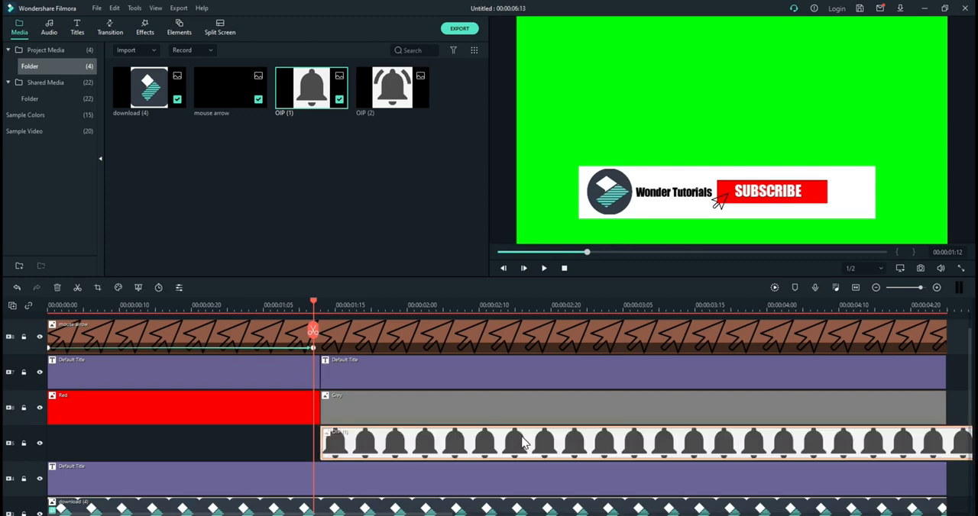
pyautogui.hscroll(5, 521, 435)
pyautogui.hscroll(-5, 523, 443)
pyautogui.moveTo(716, 434); pyautogui.dragTo(391, 450)
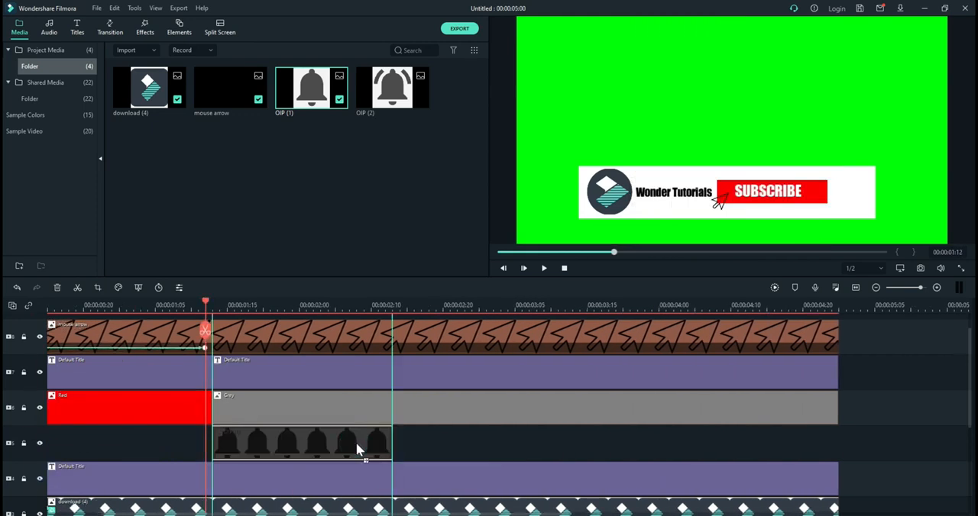
# Step: Place the OIP (2) ringing bell directly after the first bell, split it at 00:00:05:00 and delete the excess
pyautogui.moveTo(381, 80); pyautogui.dragTo(396, 442)
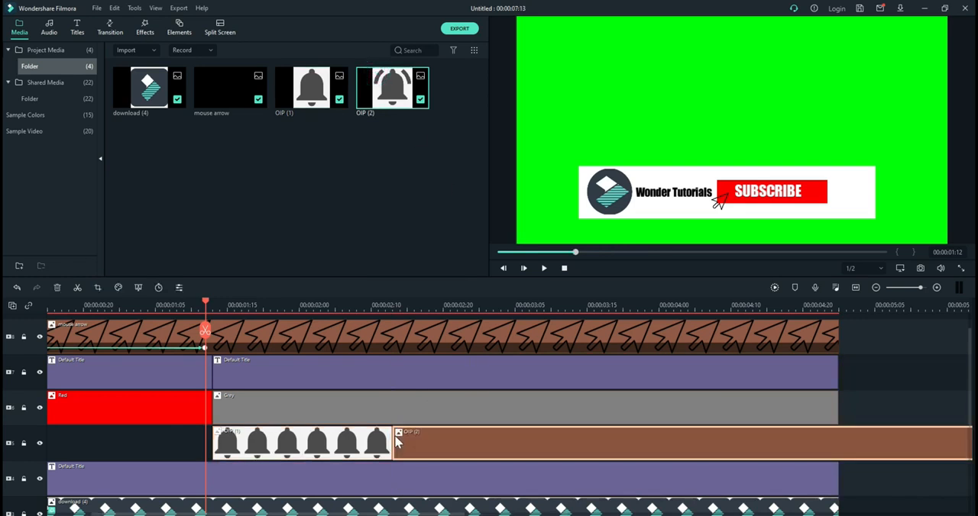
pyautogui.click(838, 305)
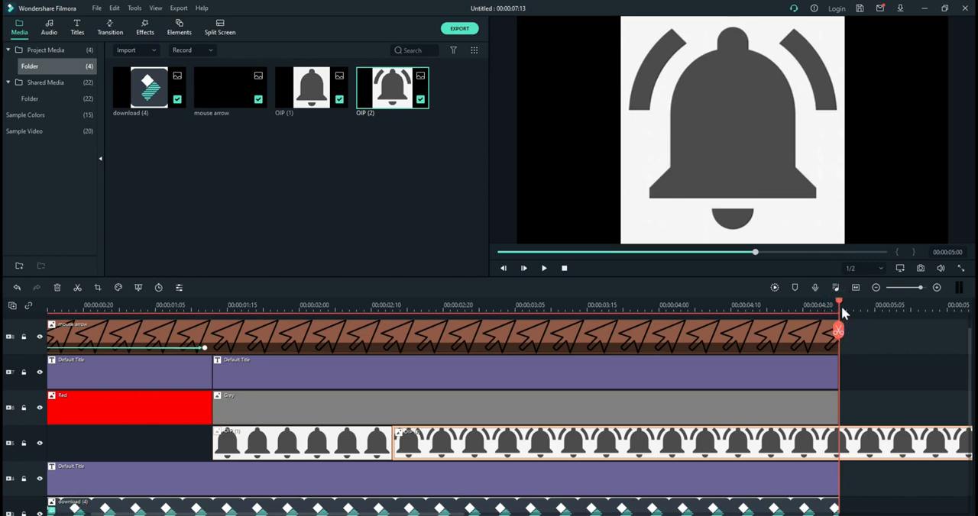
pyautogui.click(839, 330)
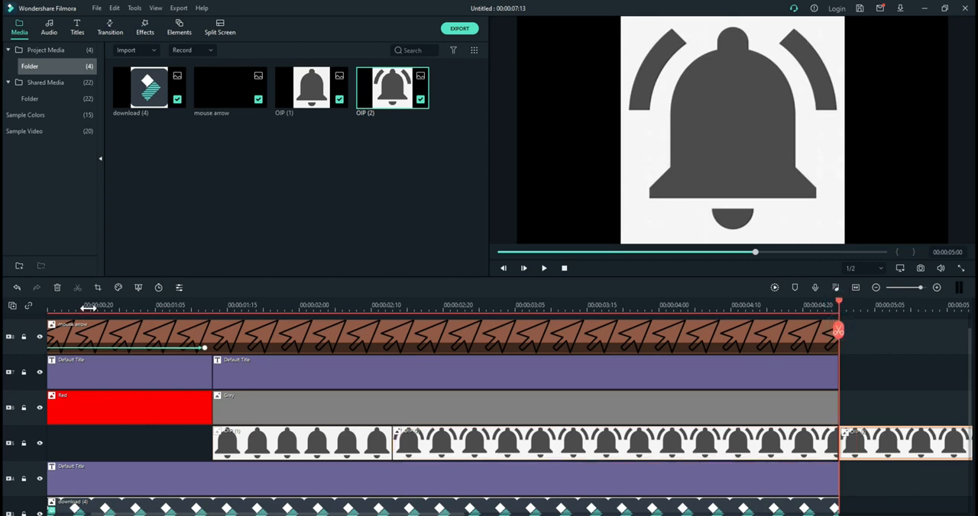
pyautogui.click(58, 288)
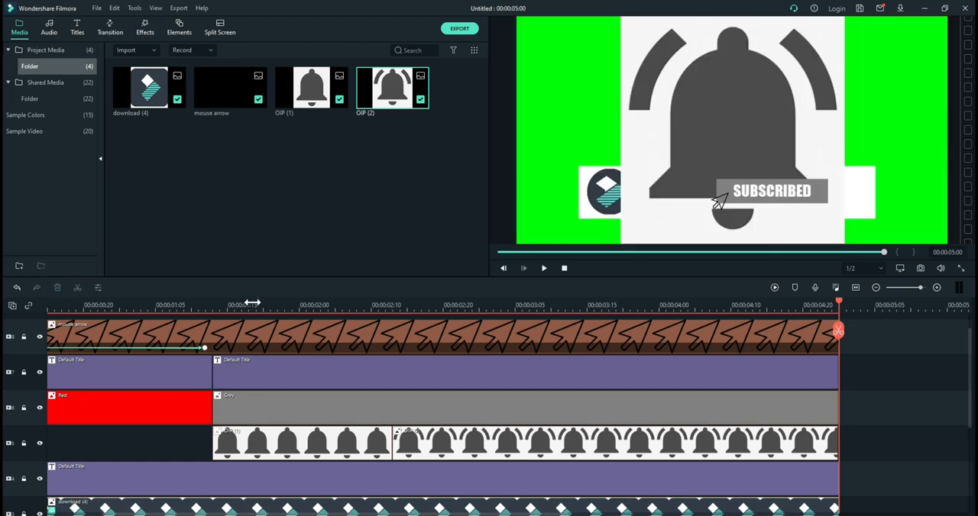
# Step: Shrink the OIP (1) bell to a small icon and place it just right of the SUBSCRIBED button on the white bar
pyautogui.click(252, 304)
pyautogui.moveTo(251, 303); pyautogui.dragTo(199, 304)
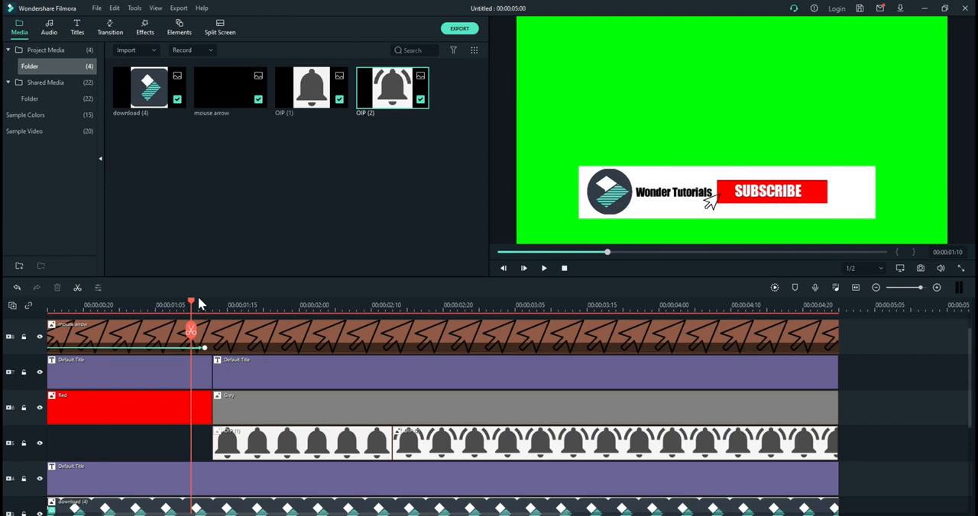
pyautogui.press('space')
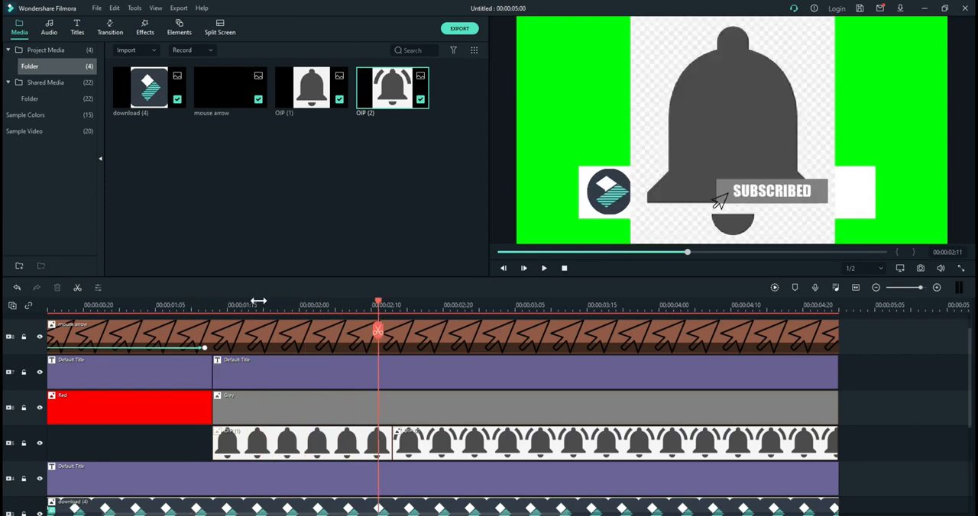
pyautogui.click(256, 299)
pyautogui.click(708, 116)
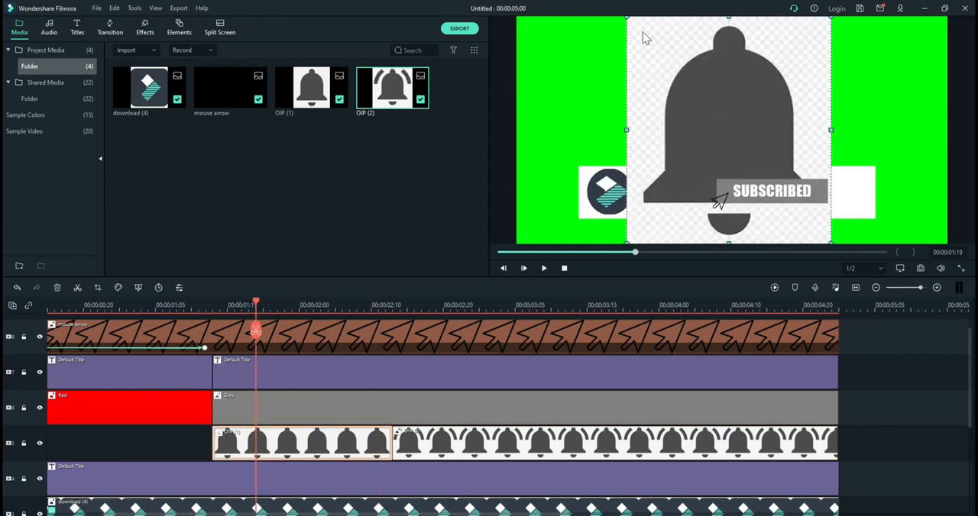
pyautogui.moveTo(627, 16); pyautogui.dragTo(849, 192)
pyautogui.click(502, 209)
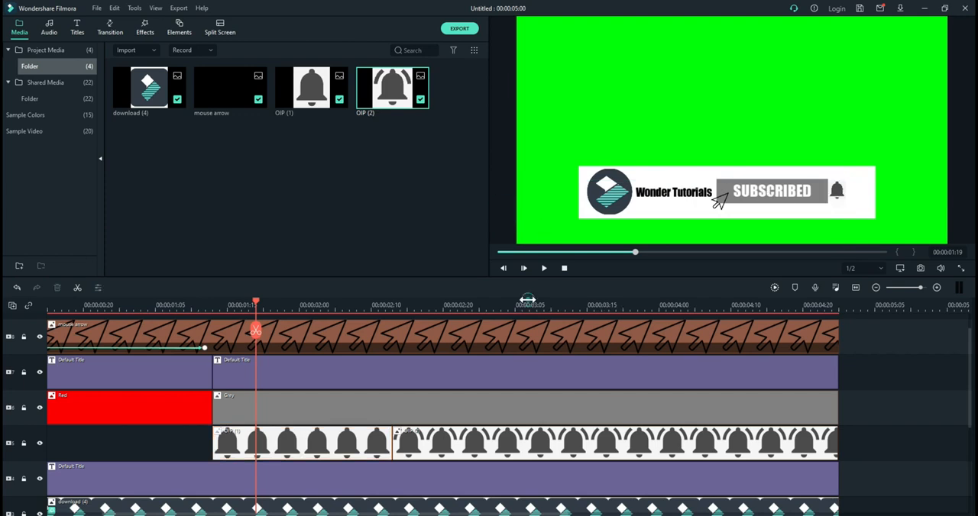
# Step: Shrink the OIP (2) ringing bell to icon size and align it with the first bell's spot beside the SUBSCRIBED button
pyautogui.click(523, 300)
pyautogui.click(642, 53)
pyautogui.moveTo(616, 17); pyautogui.dragTo(841, 190)
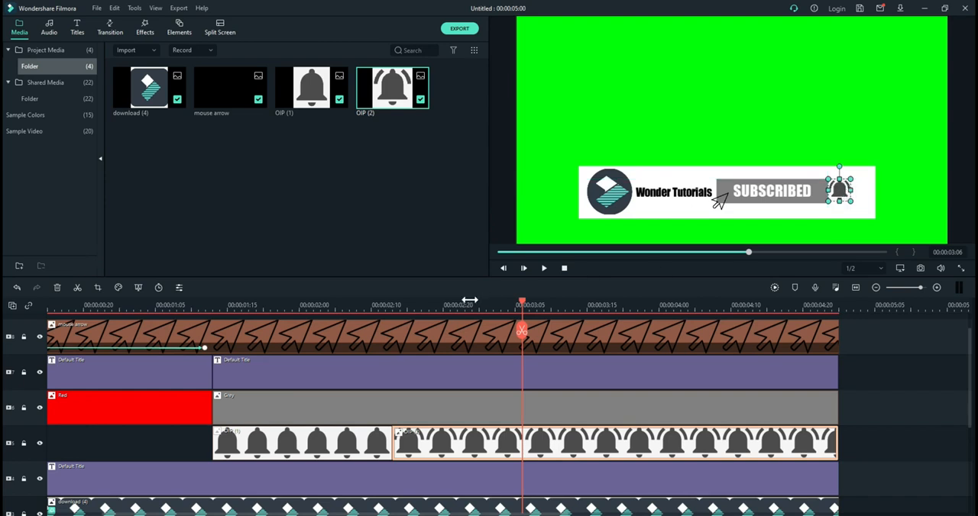
pyautogui.click(357, 305)
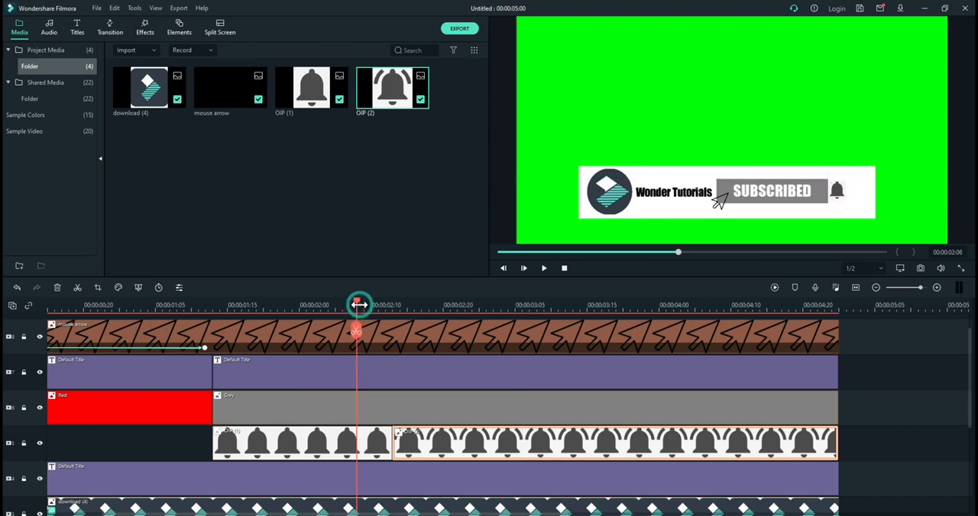
pyautogui.click(429, 305)
pyautogui.click(840, 198)
pyautogui.moveTo(849, 197); pyautogui.dragTo(839, 190)
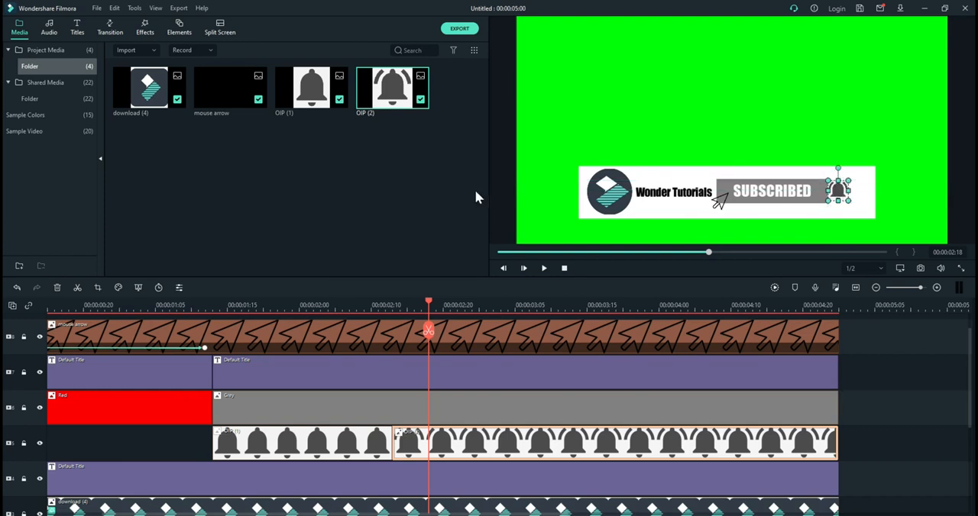
pyautogui.click(502, 188)
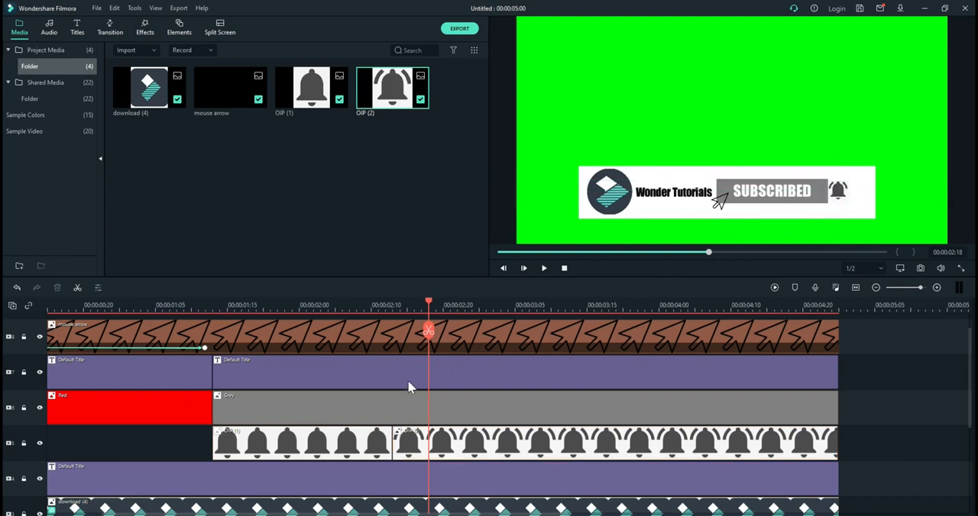
# Step: Extend the still bell clip to about 00:00:02:19 and trim the ringing bell clip to end at 00:00:05:00
pyautogui.moveTo(427, 315); pyautogui.dragTo(227, 338)
pyautogui.click(360, 432)
pyautogui.moveTo(391, 433); pyautogui.dragTo(436, 435)
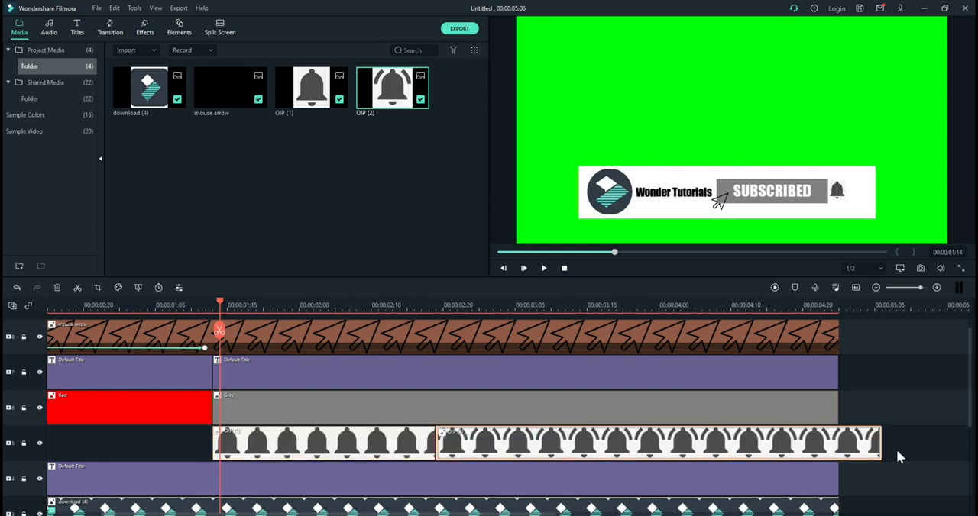
pyautogui.moveTo(879, 441); pyautogui.dragTo(838, 441)
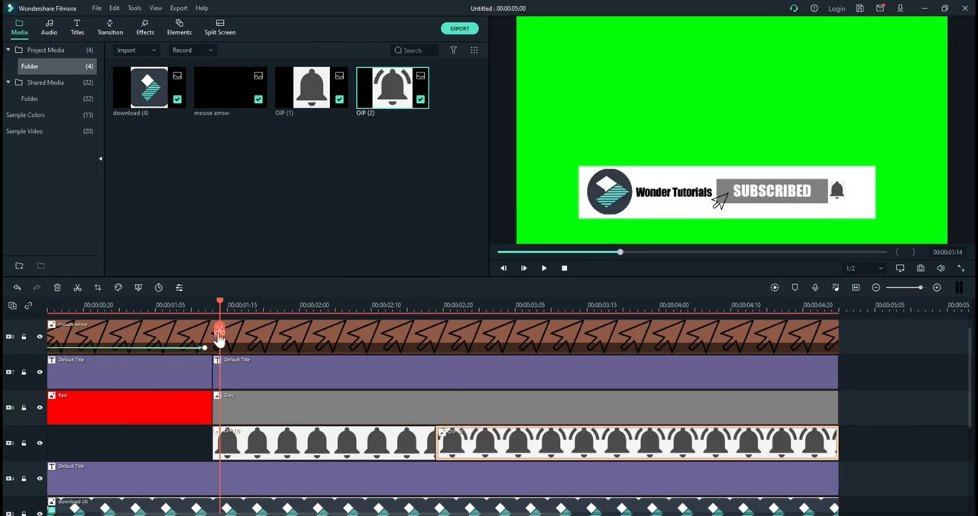
# Step: Add a custom animation keyframe to the mouse arrow clip at 00:00:01:14
pyautogui.click(223, 348)
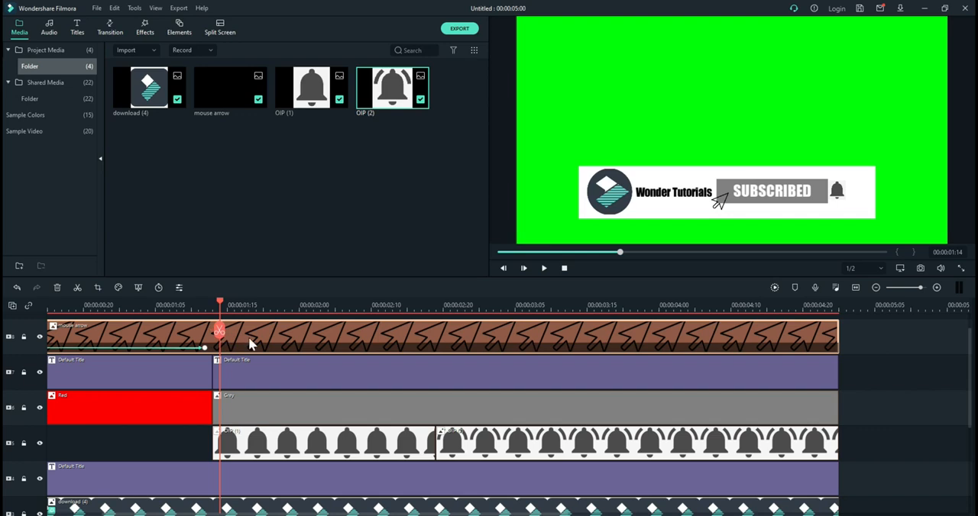
pyautogui.doubleClick(250, 344)
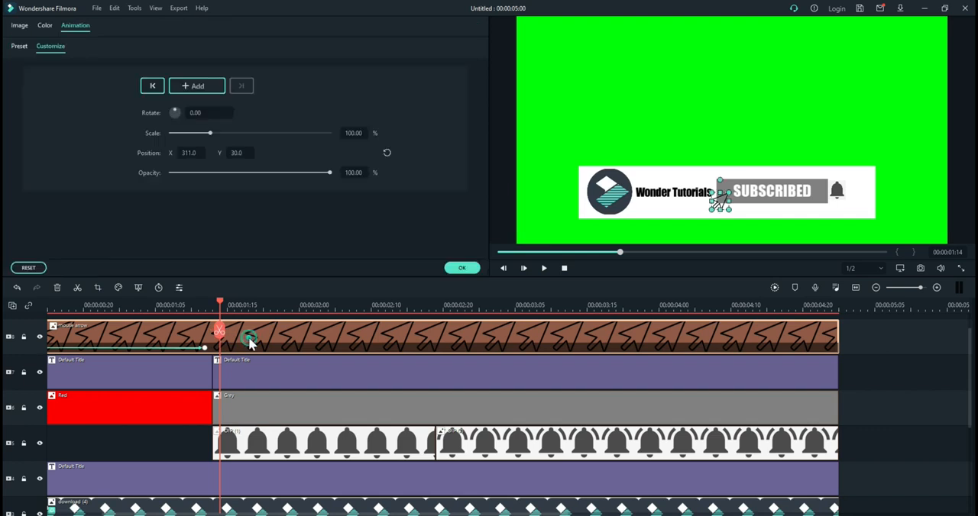
pyautogui.click(197, 86)
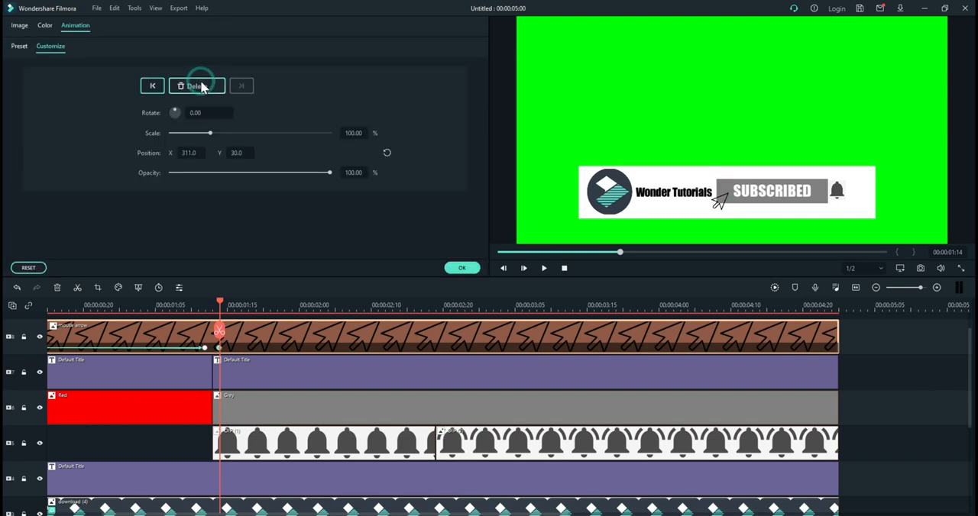
pyautogui.click(407, 307)
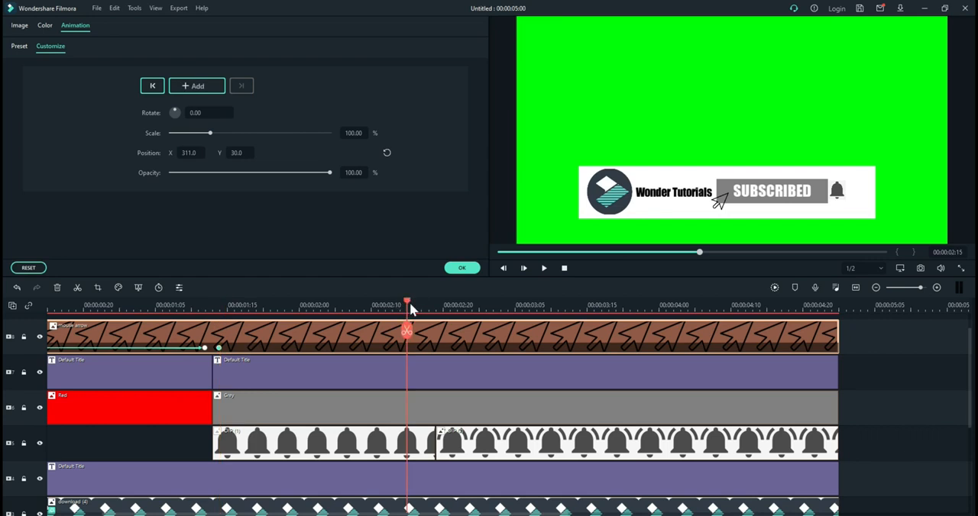
pyautogui.moveTo(406, 302)
pyautogui.mouseDown()
pyautogui.moveTo(207, 345)
pyautogui.moveTo(224, 342)
pyautogui.mouseUp()
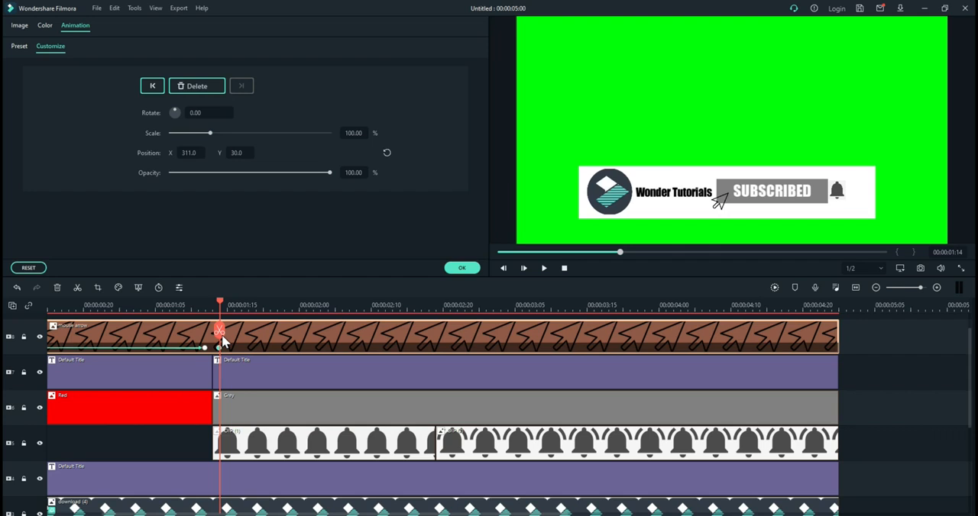
# Step: At 00:00:02:18, keyframe the mouse arrow's position at X 529, Y 34 over the bell and apply the animation
pyautogui.moveTo(222, 342); pyautogui.dragTo(433, 345)
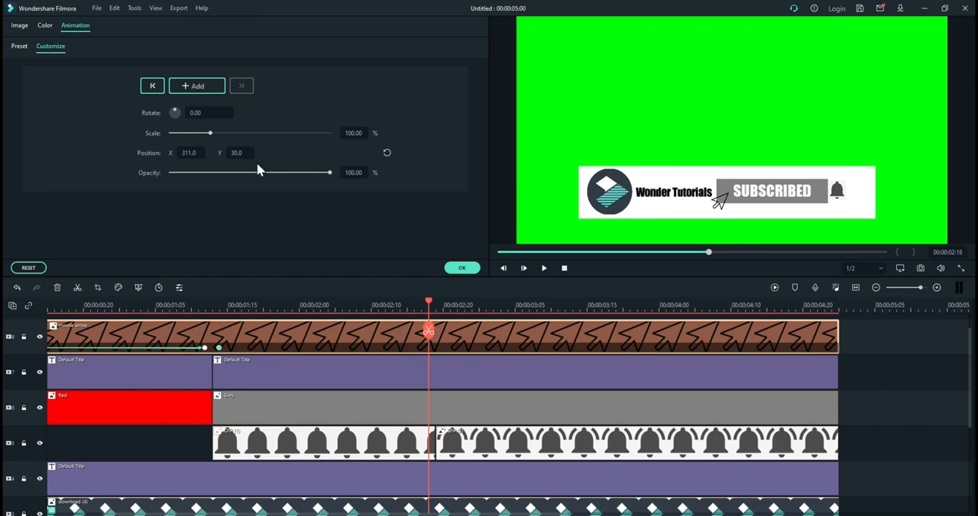
pyautogui.click(191, 150)
pyautogui.moveTo(192, 149); pyautogui.dragTo(359, 149)
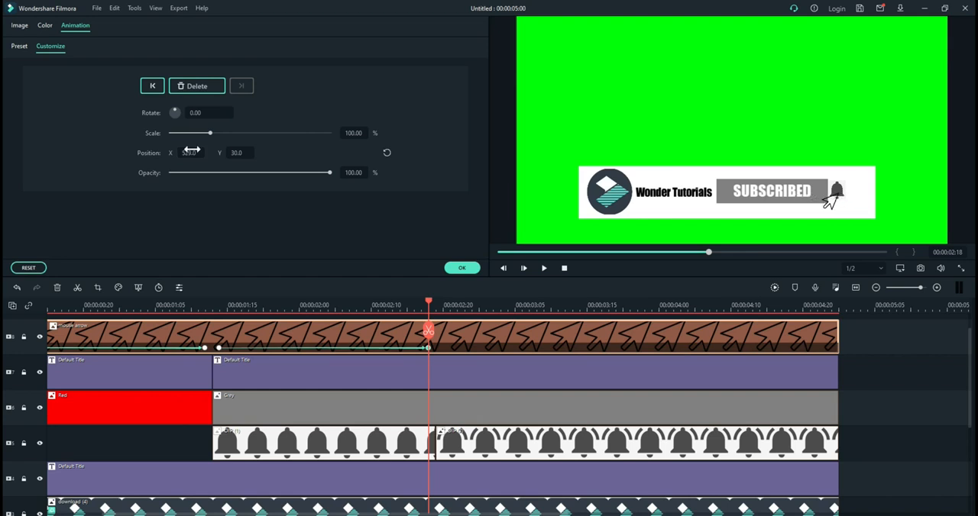
pyautogui.moveTo(232, 154); pyautogui.dragTo(235, 153)
pyautogui.click(187, 150)
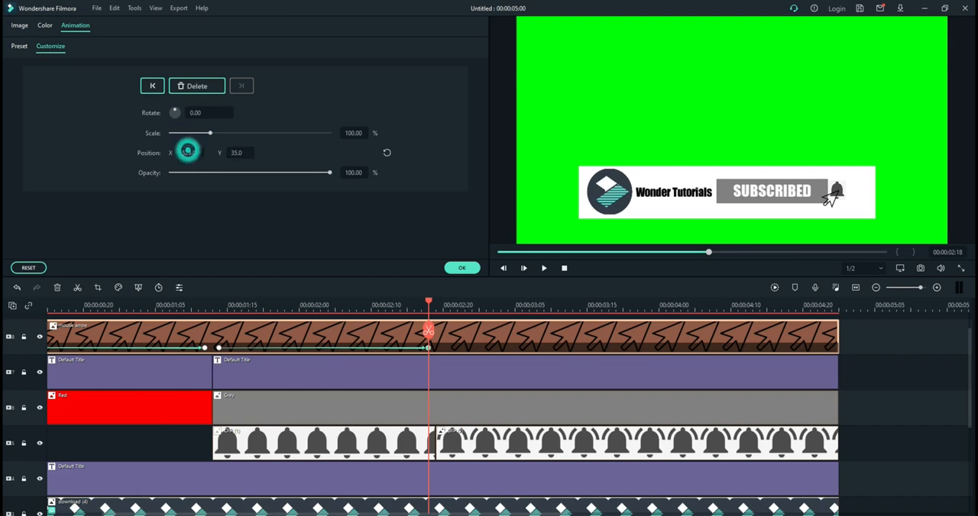
pyautogui.click(188, 152)
pyautogui.moveTo(232, 152)
pyautogui.mouseDown()
pyautogui.moveTo(241, 152)
pyautogui.moveTo(232, 153)
pyautogui.mouseUp()
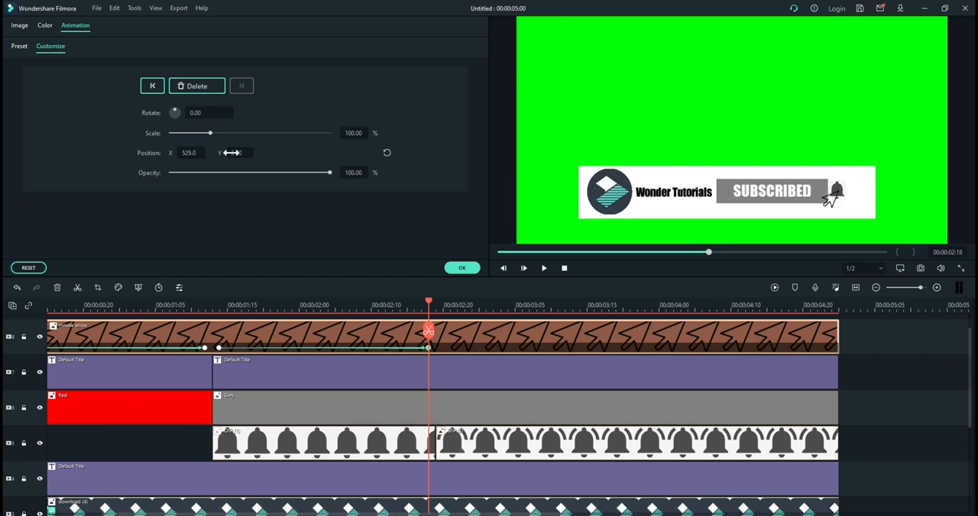
pyautogui.click(461, 269)
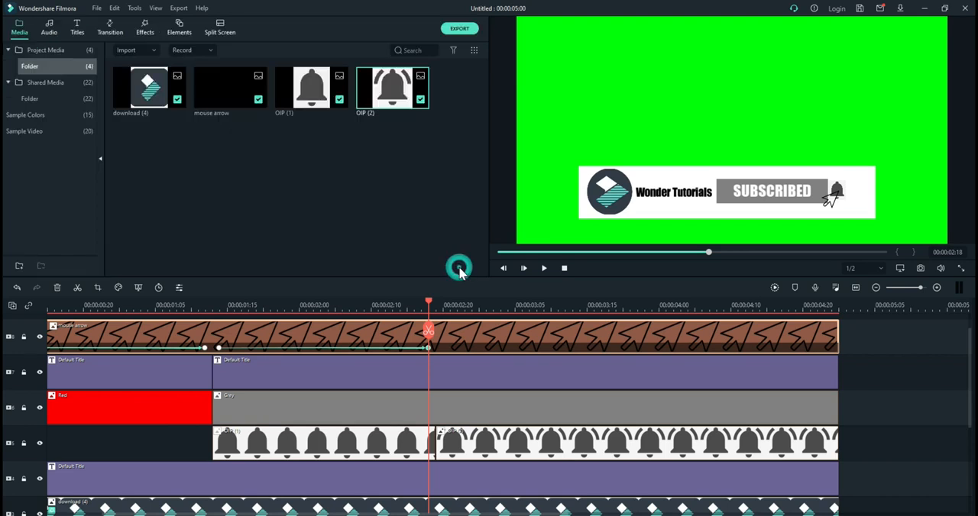
# Step: Preview the animation from the start to check the arrow's move to the bell
pyautogui.press('Home')
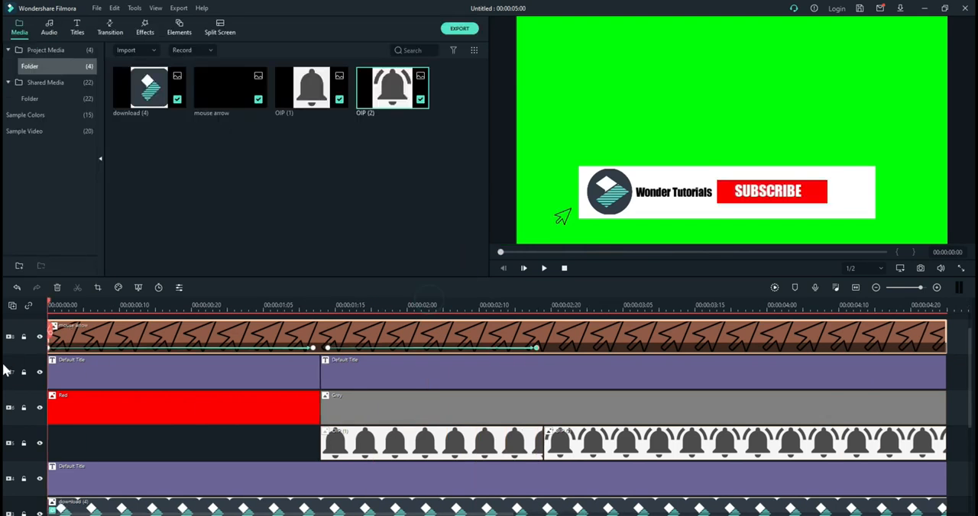
pyautogui.press('space')
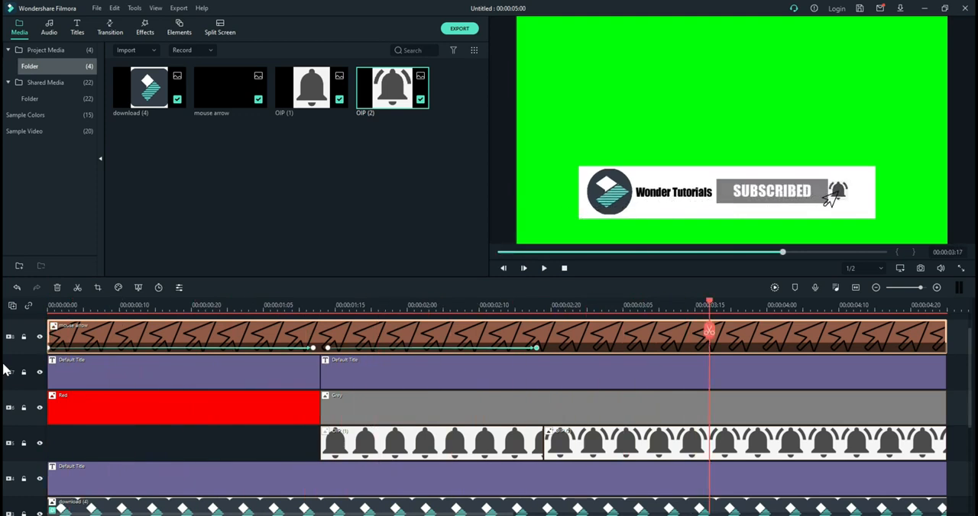
pyautogui.press('space')
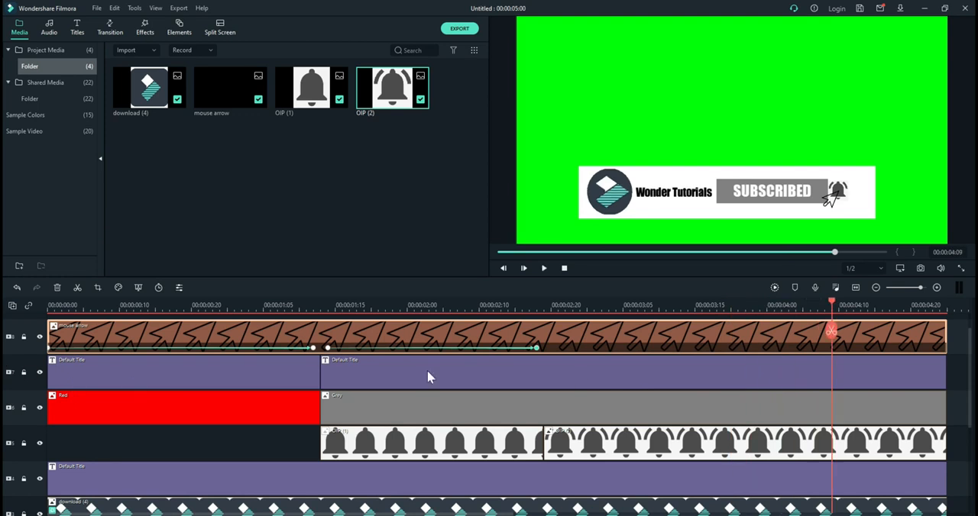
# Step: Select every clip that reaches the timeline's end and trim them all together to 00:00:04:09
pyautogui.scroll(-2, 606, 382)
pyautogui.scroll(-2, 606, 381)
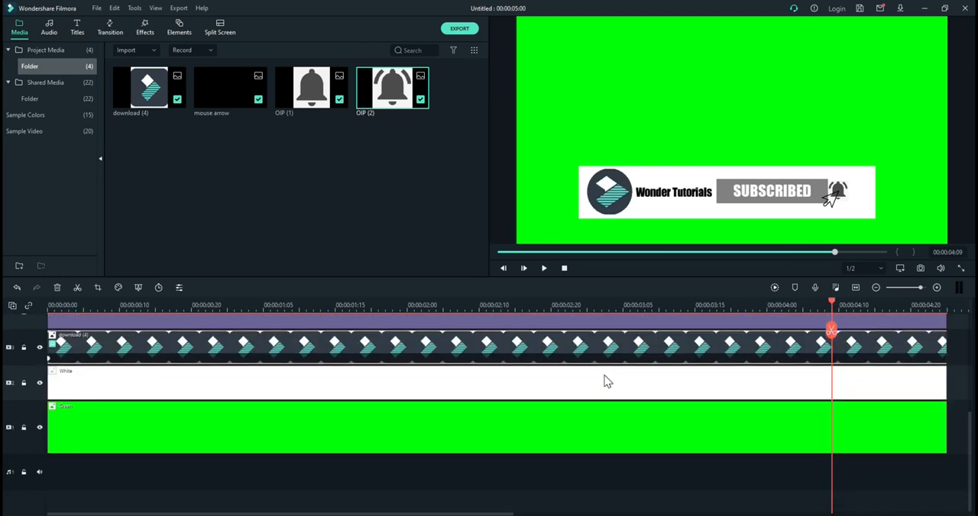
pyautogui.moveTo(905, 489); pyautogui.dragTo(858, 324)
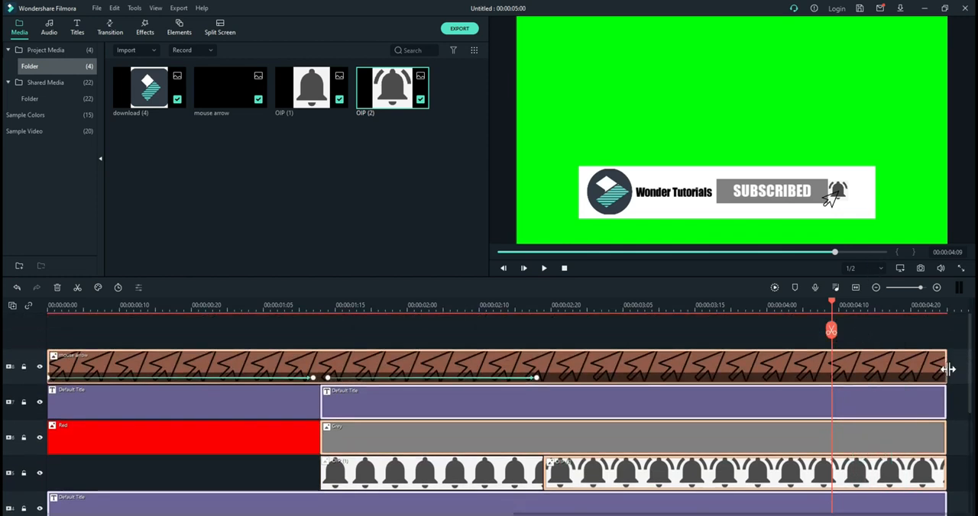
pyautogui.moveTo(945, 370); pyautogui.dragTo(837, 376)
# Step: Play the shortened animation from the start, clear the clip selection, and scrub through the button and bell changes
pyautogui.moveTo(832, 304); pyautogui.dragTo(4, 498)
pyautogui.press('space')
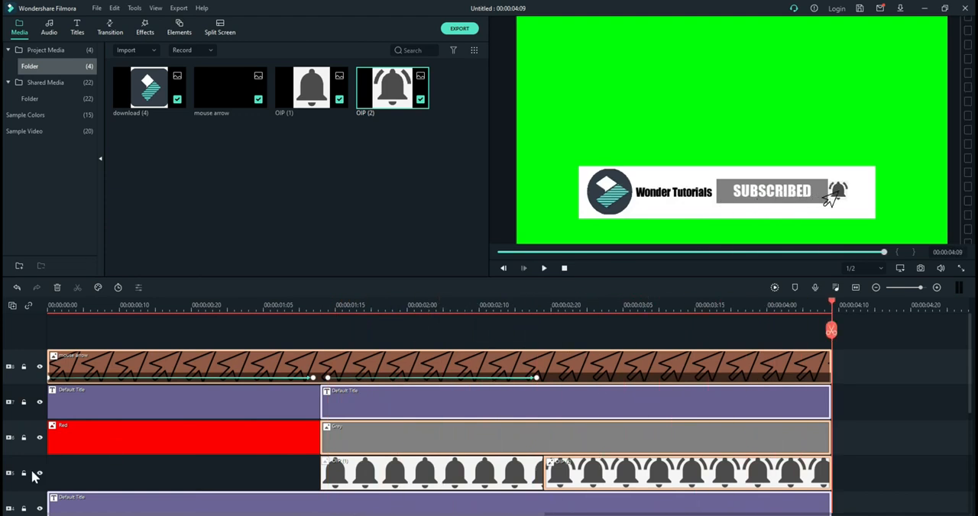
pyautogui.scroll(-5, 220, 359)
pyautogui.scroll(5, 220, 359)
pyautogui.click(324, 338)
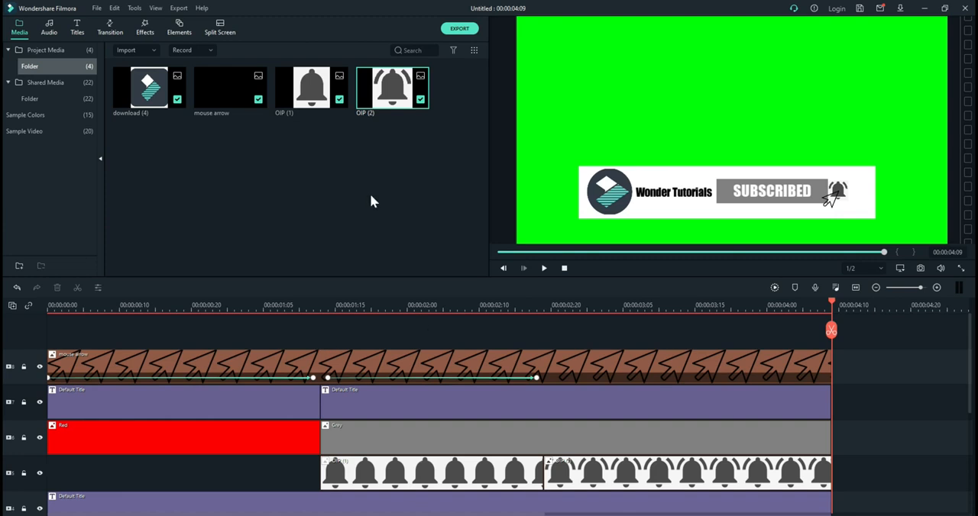
pyautogui.click(309, 301)
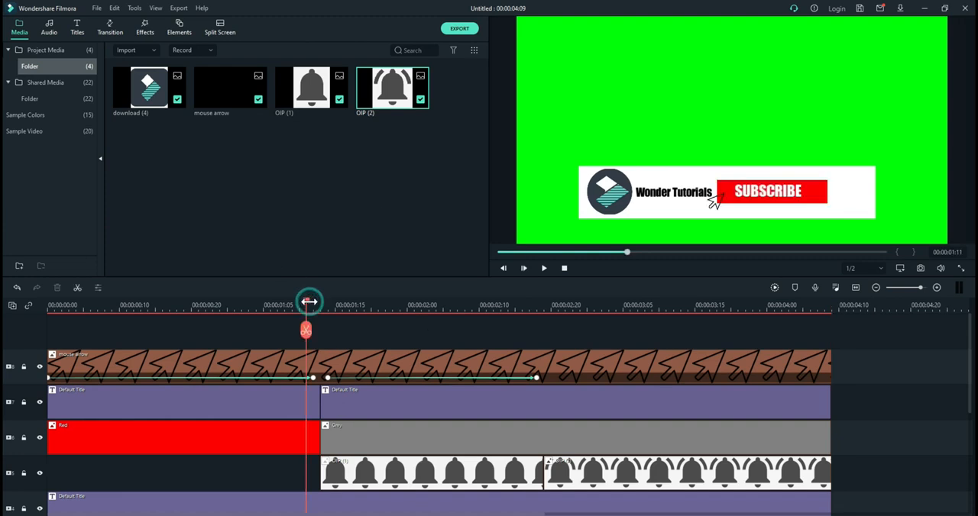
pyautogui.moveTo(307, 304); pyautogui.dragTo(795, 304)
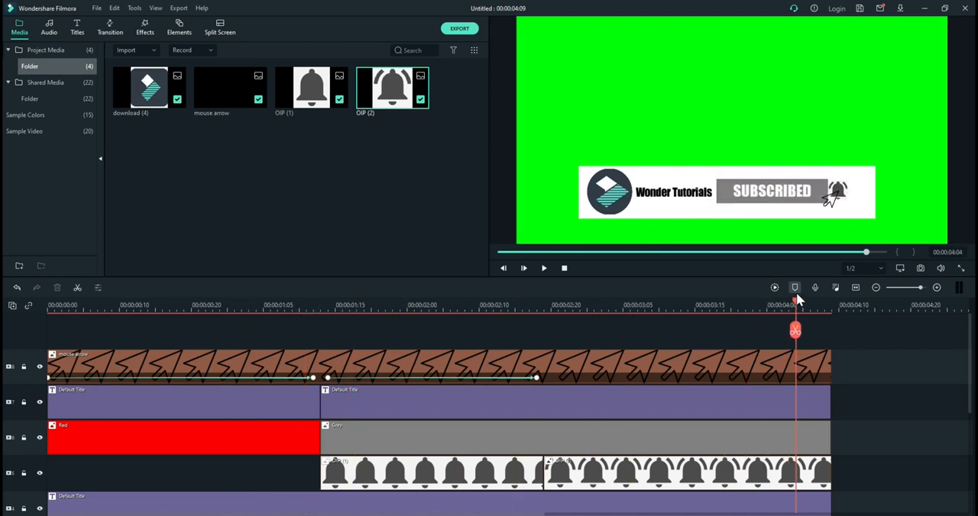
# Step: Select every clip that reaches the end of the timeline and trim them all together to 00:00:04:00
pyautogui.click(883, 252)
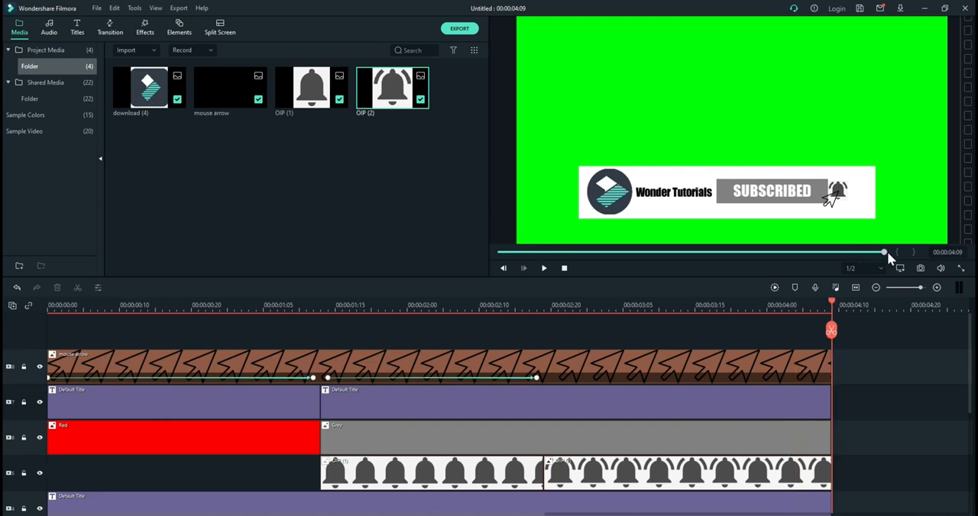
pyautogui.moveTo(812, 333); pyautogui.dragTo(847, 401)
pyautogui.scroll(5, 855, 379)
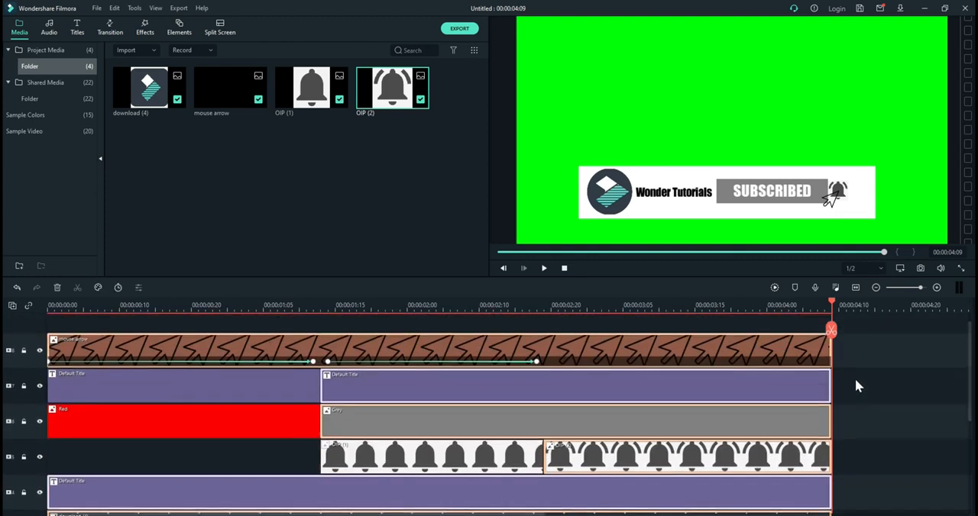
pyautogui.moveTo(832, 363); pyautogui.dragTo(760, 366)
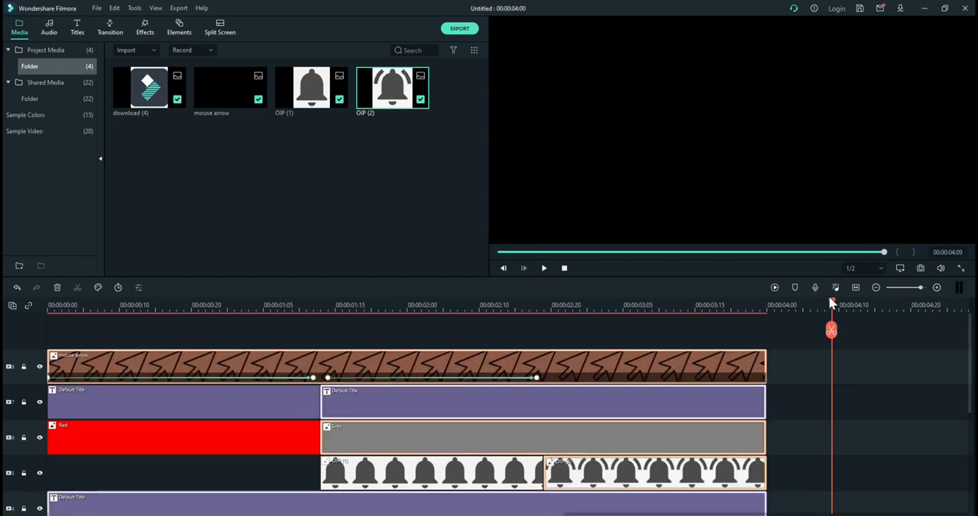
# Step: Return the playhead to the start, clear the clip selection, and play the trimmed animation
pyautogui.moveTo(831, 303); pyautogui.dragTo(249, 395)
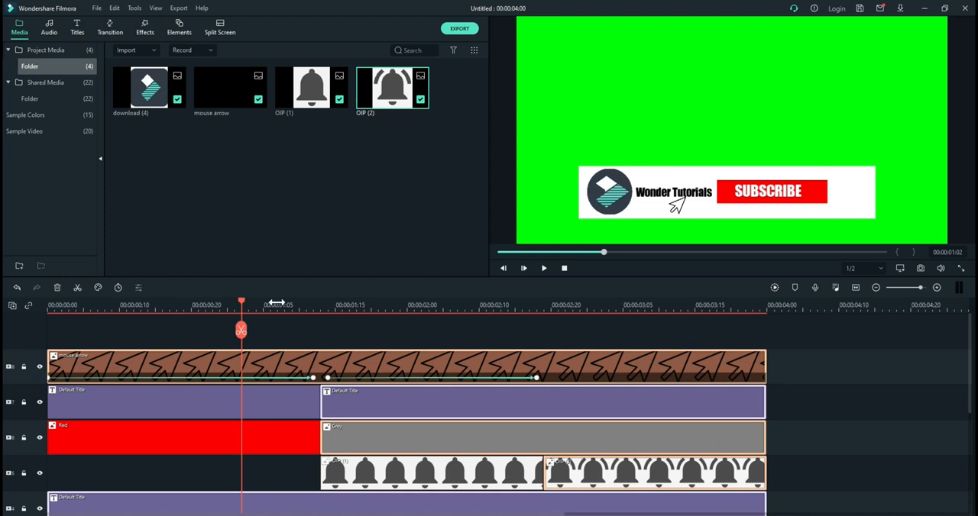
pyautogui.moveTo(244, 303); pyautogui.dragTo(3, 350)
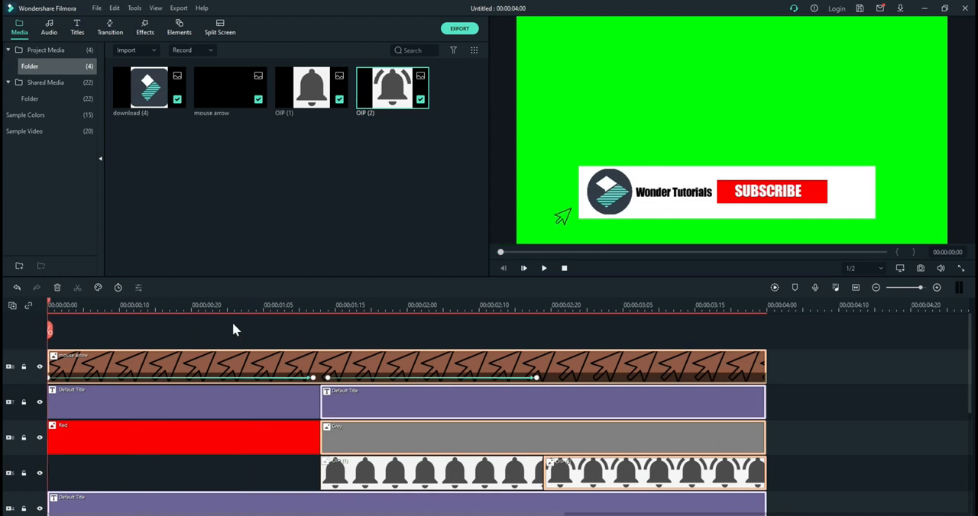
pyautogui.click(238, 323)
pyautogui.press('space')
pyautogui.scroll(-2, 495, 468)
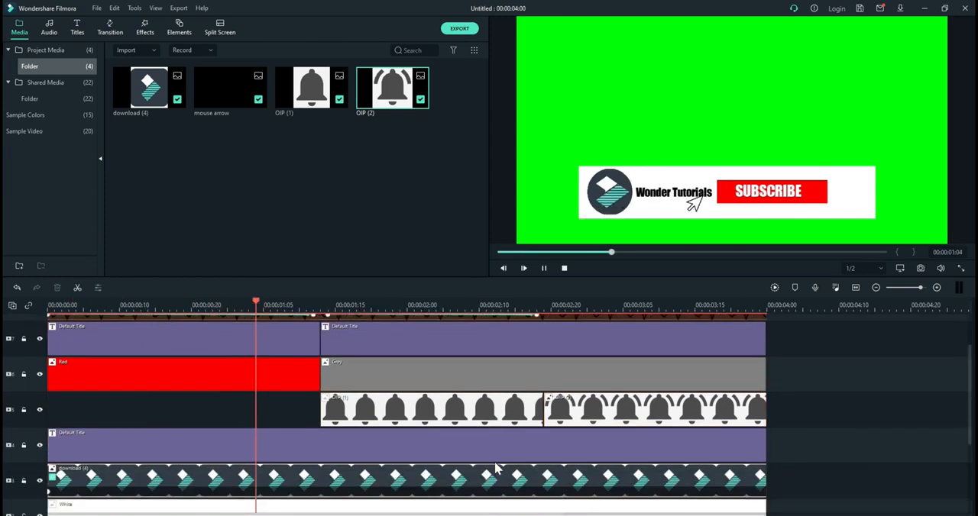
# Step: Look over the stacked tracks, from the button titles and bell clips down to the logo, white bar, and green background
pyautogui.scroll(-3, 495, 468)
pyautogui.scroll(4, 494, 468)
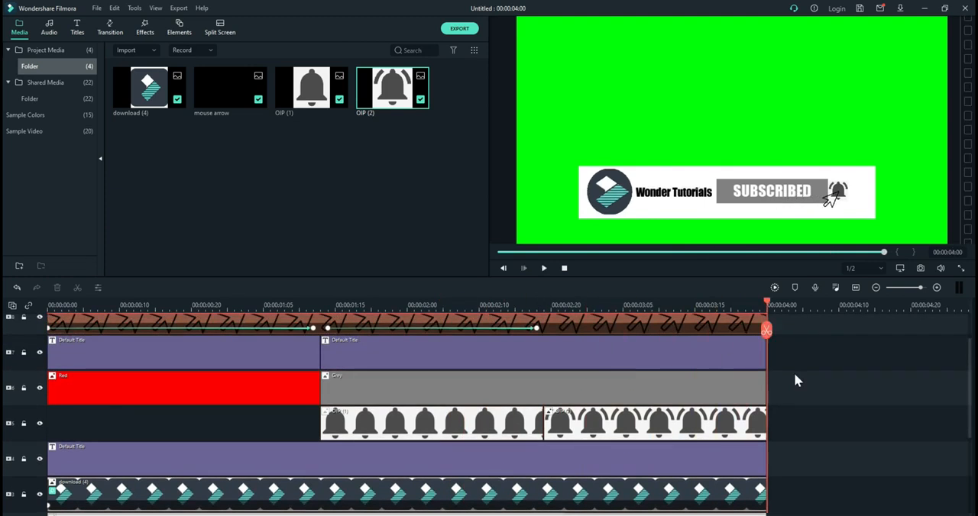
pyautogui.scroll(-3, 588, 343)
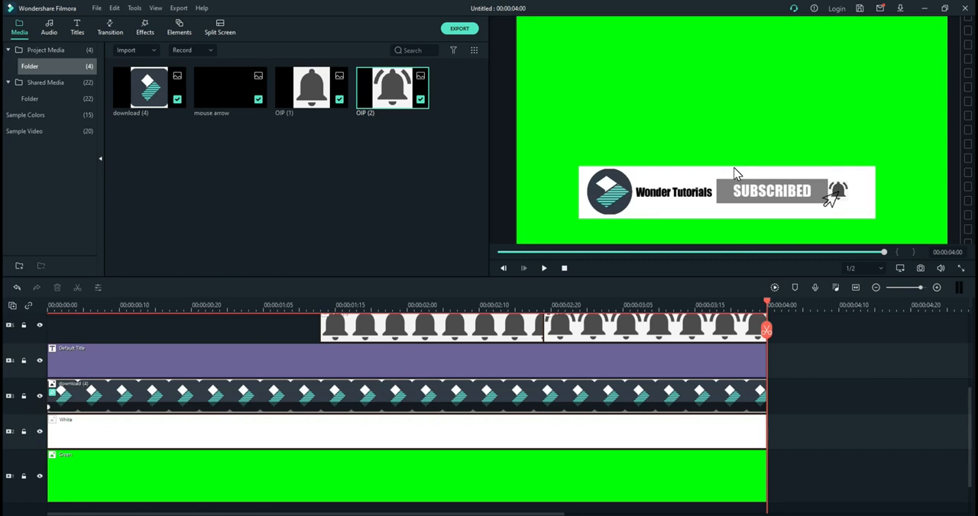
pyautogui.scroll(3, 698, 356)
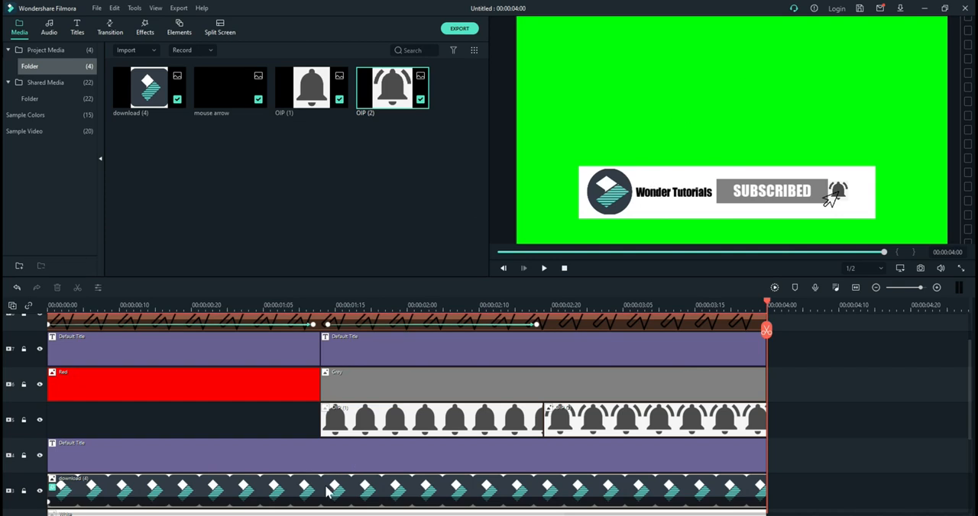
pyautogui.scroll(-1, 327, 491)
pyautogui.scroll(-1, 327, 491)
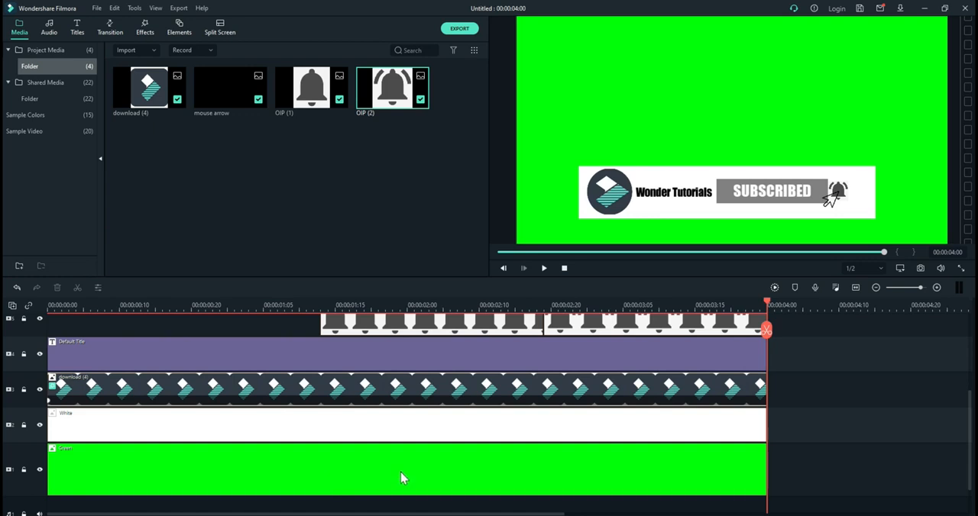
pyautogui.scroll(3, 408, 477)
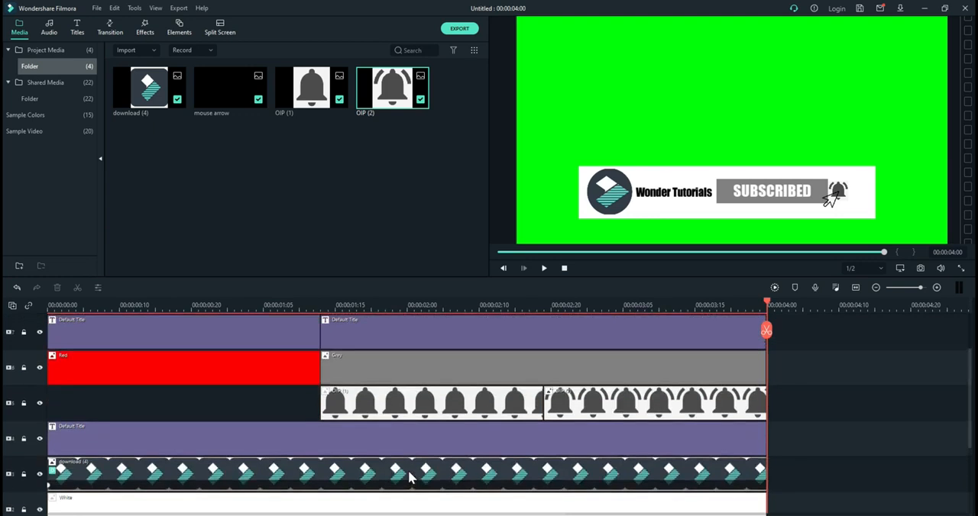